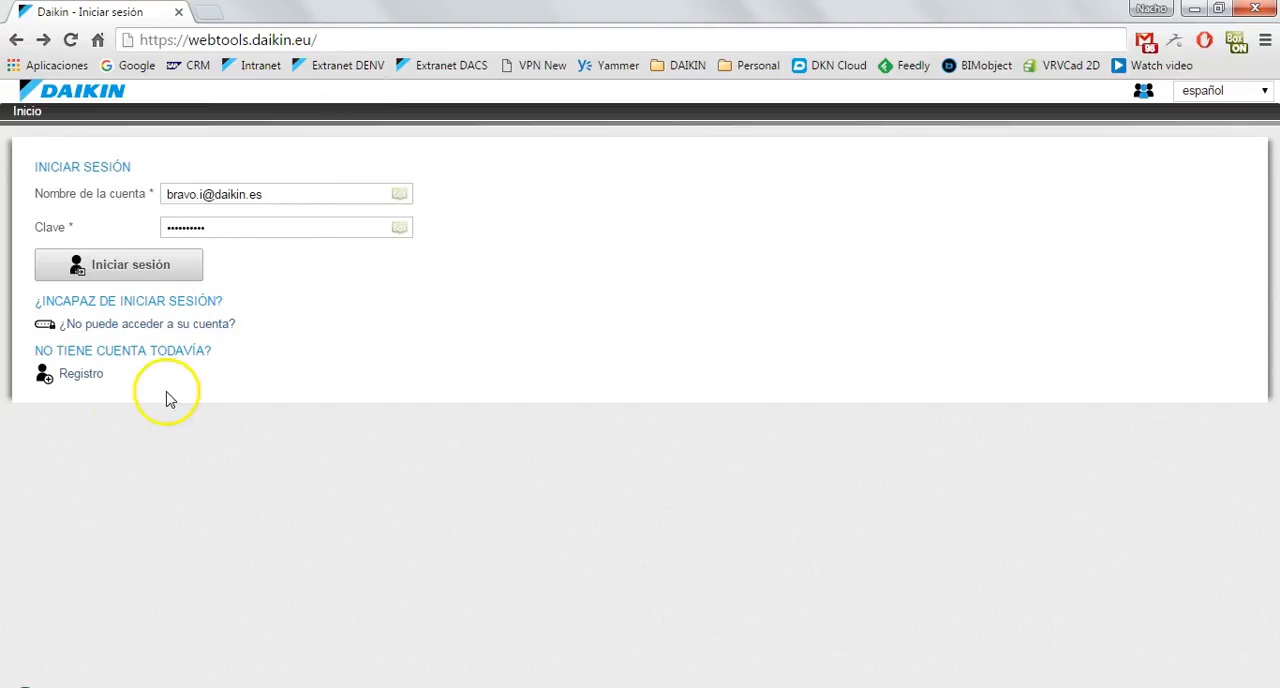
Check the account registration form, return to the login page and sign in with the prefilled credentials.
{"action": "left_click", "coordinate": [86, 376]}
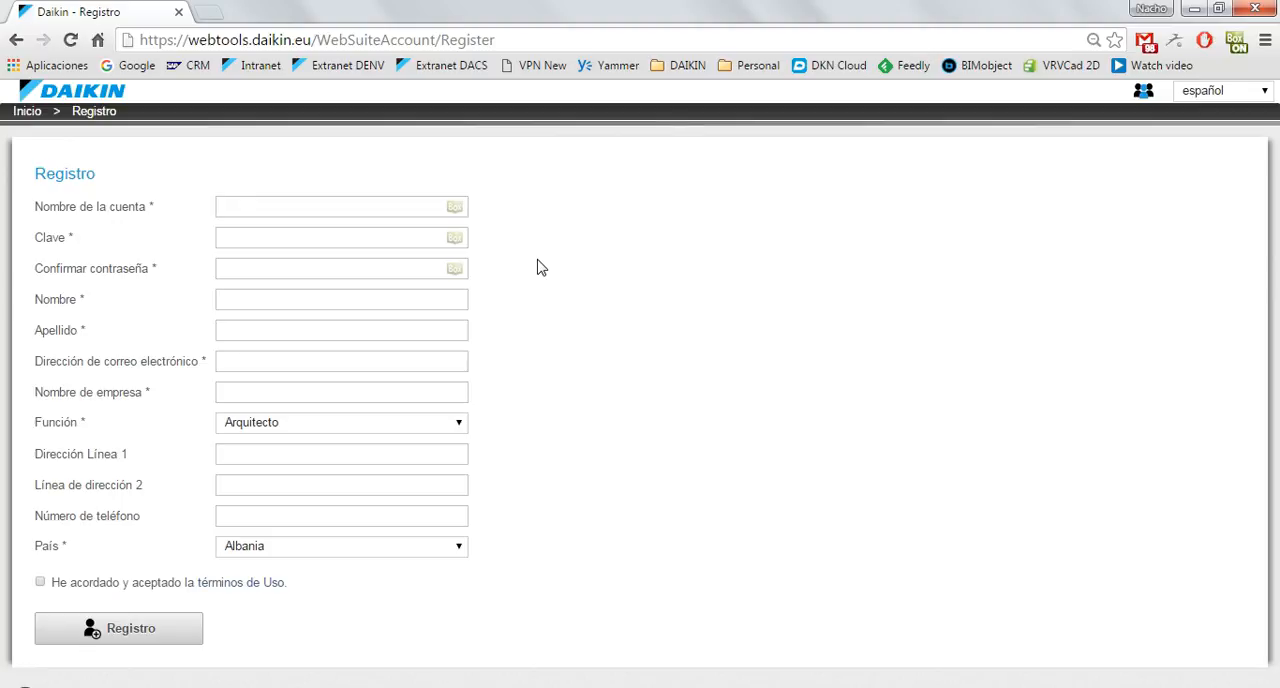
{"action": "left_click", "coordinate": [27, 113]}
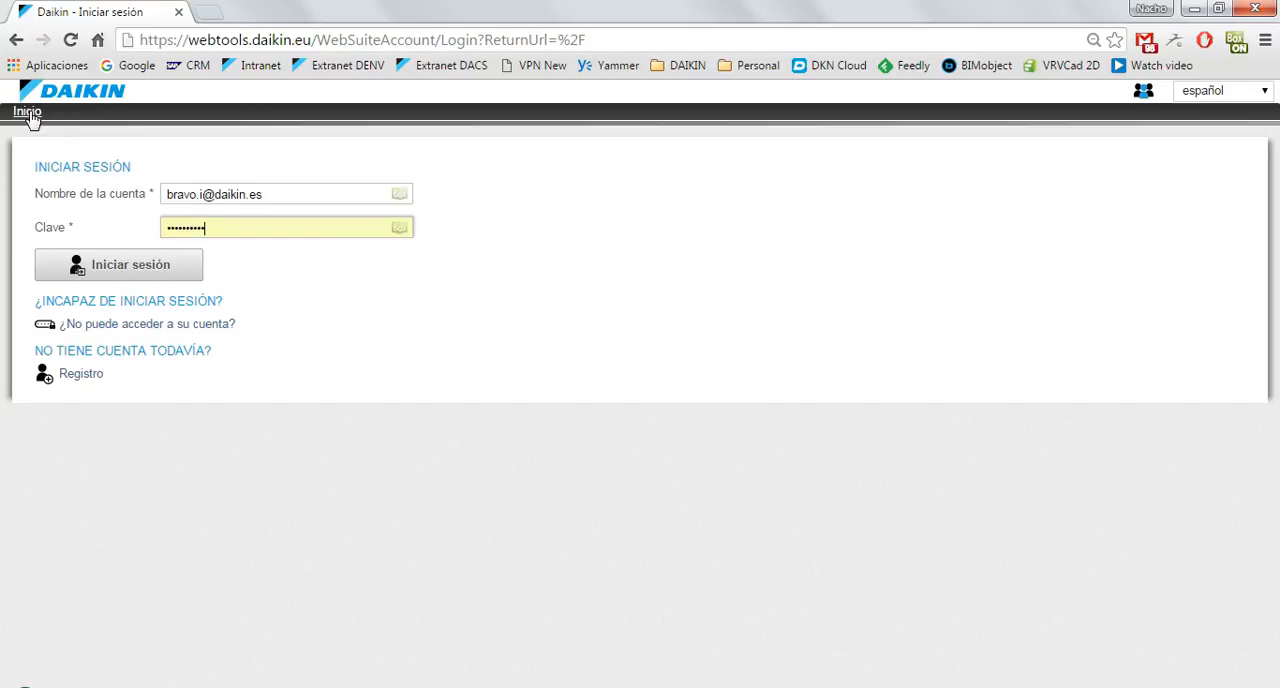
{"action": "left_click", "coordinate": [110, 270]}
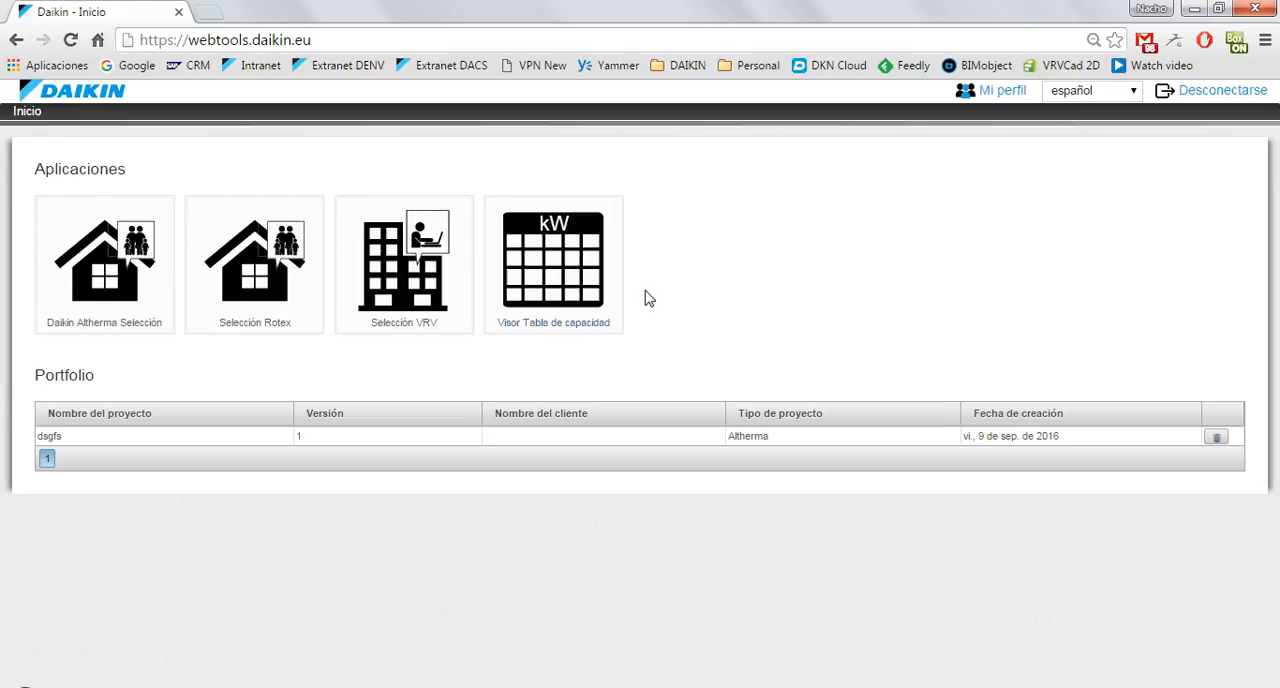
Start a new Daikin Altherma selection project and name it Video.
{"action": "left_click", "coordinate": [224, 437]}
{"action": "left_click", "coordinate": [82, 446]}
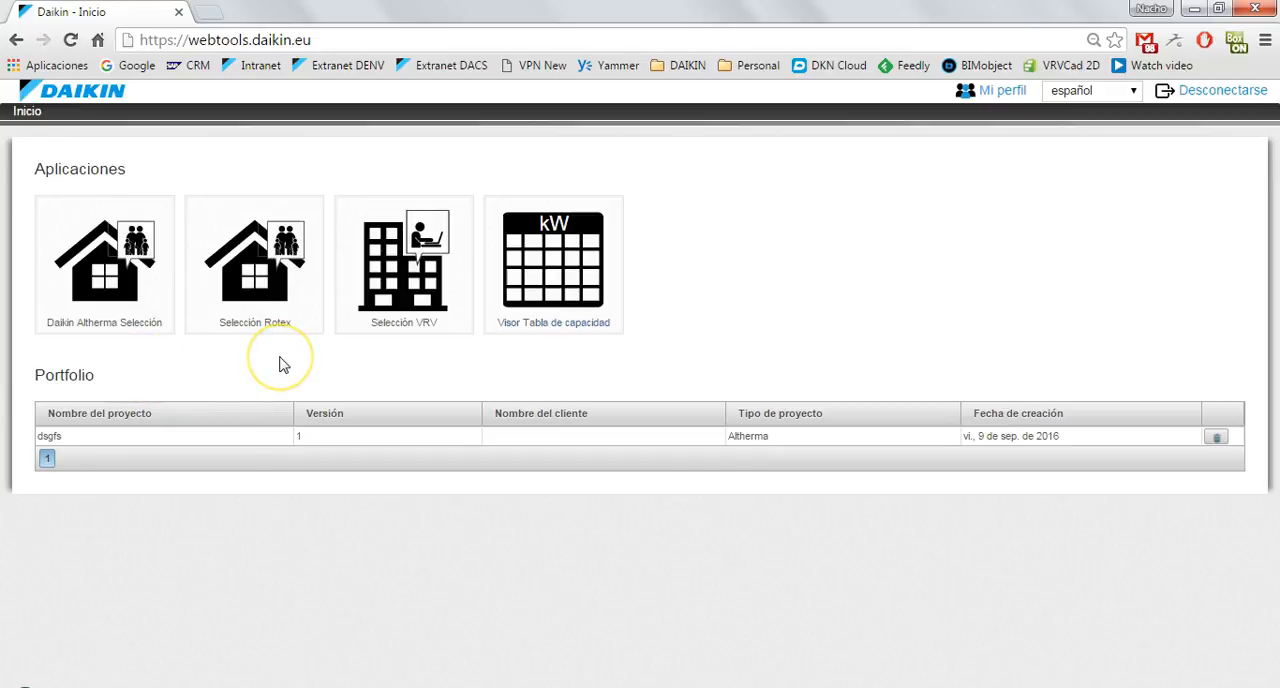
{"action": "left_click", "coordinate": [118, 297]}
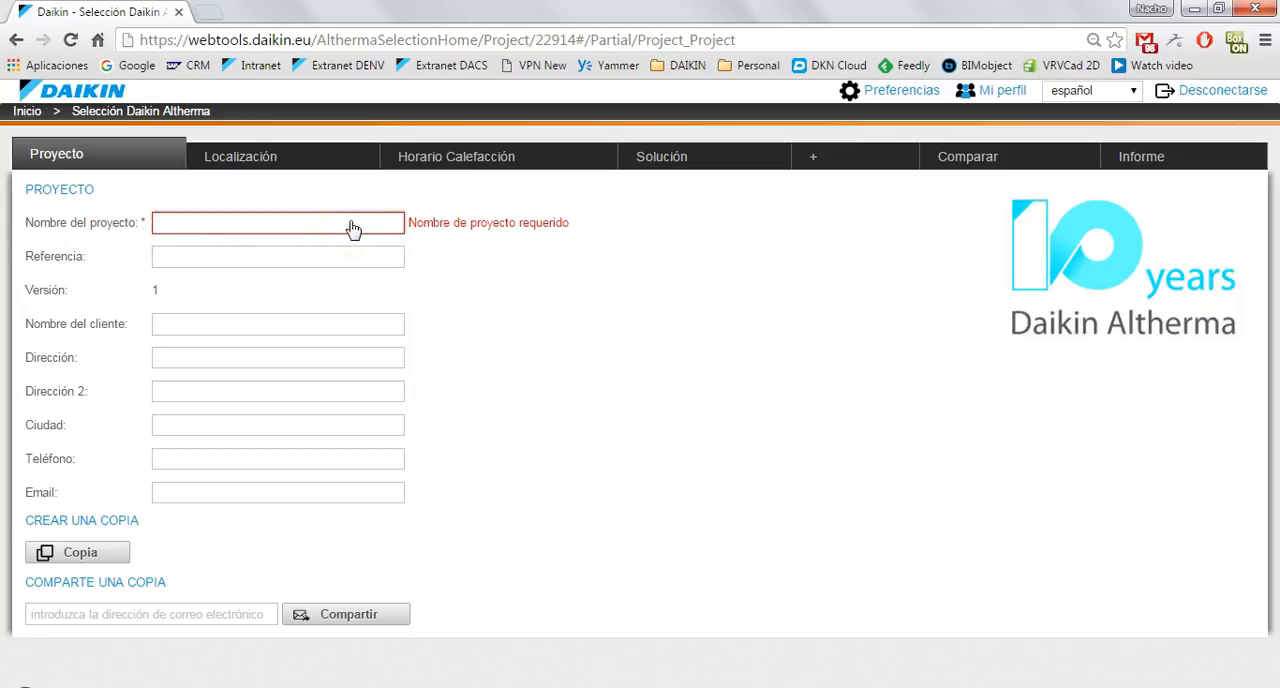
{"action": "left_click", "coordinate": [212, 229]}
{"action": "type", "text": "Video"}
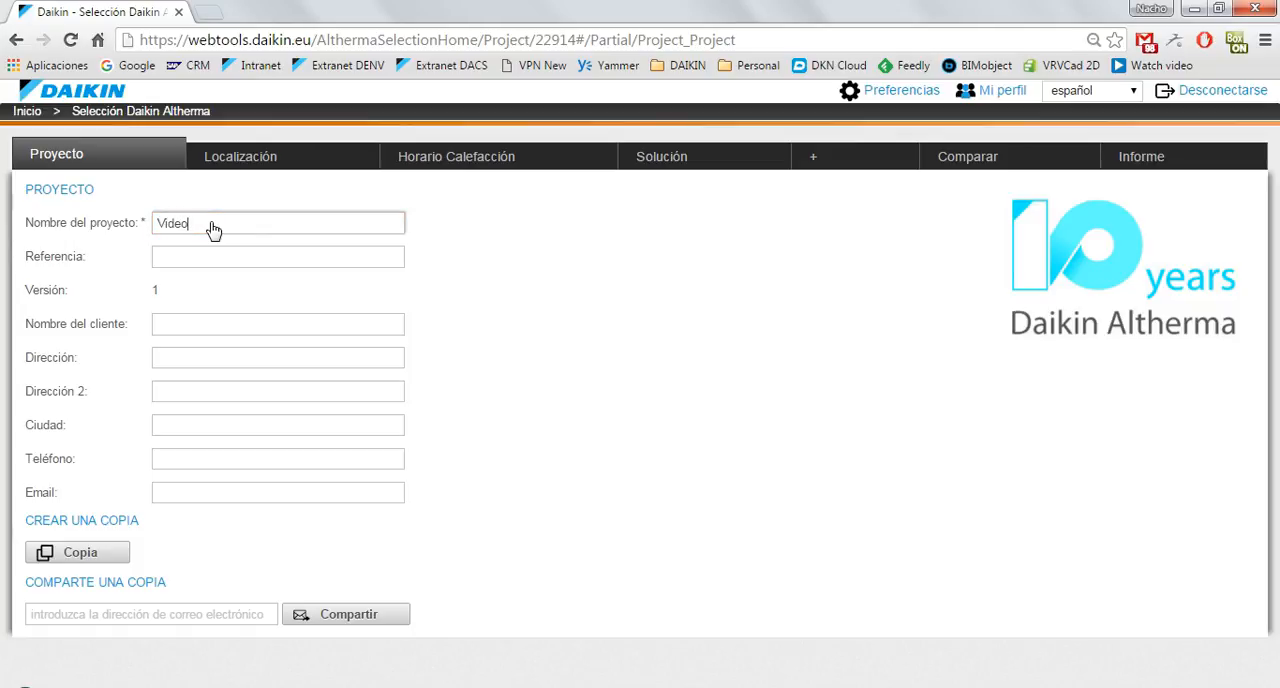
{"action": "left_click", "coordinate": [206, 260]}
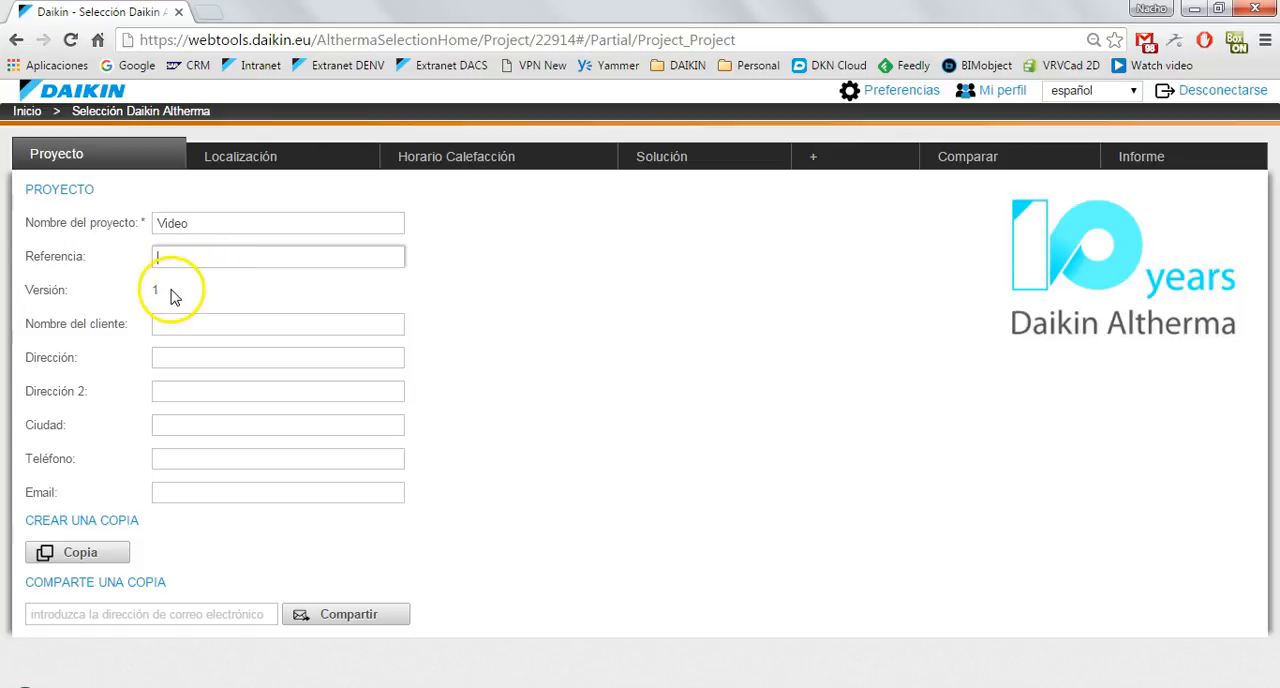
Fill in the customer's full name in the project details, correcting its capitalization.
{"action": "left_click", "coordinate": [167, 323]}
{"action": "type", "text": "FulNITO"}
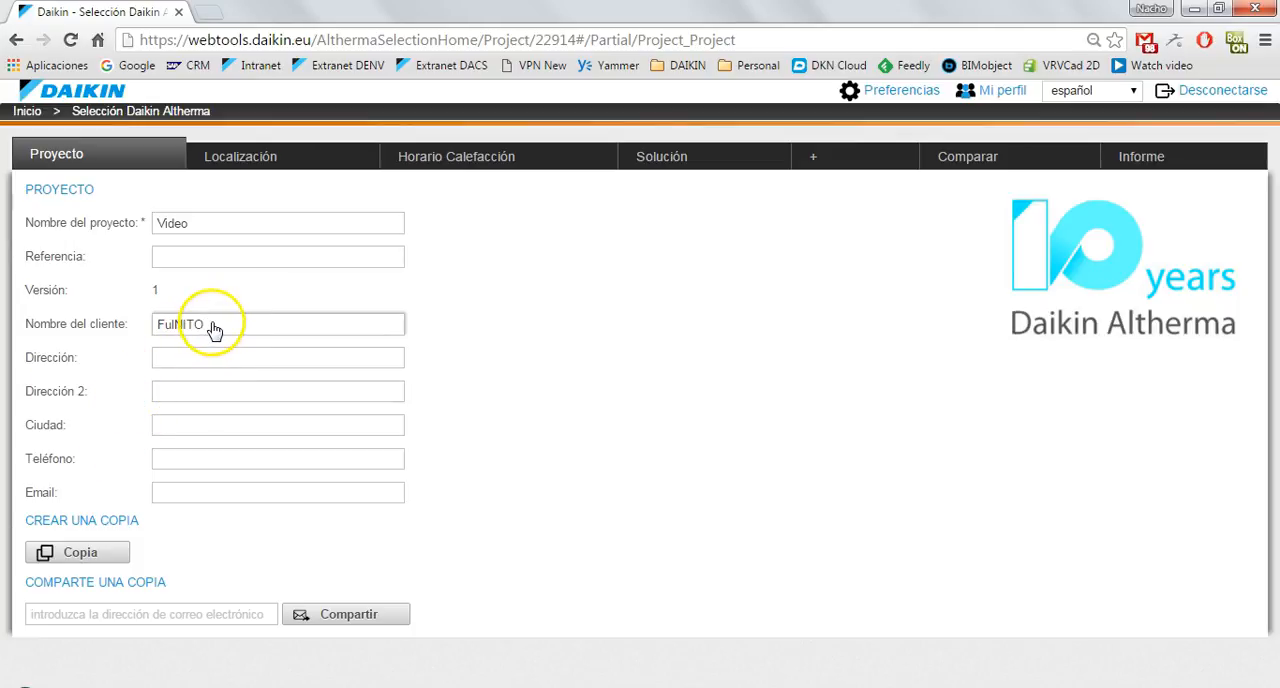
{"action": "left_click_drag", "start_coordinate": [210, 326], "coordinate": [155, 331]}
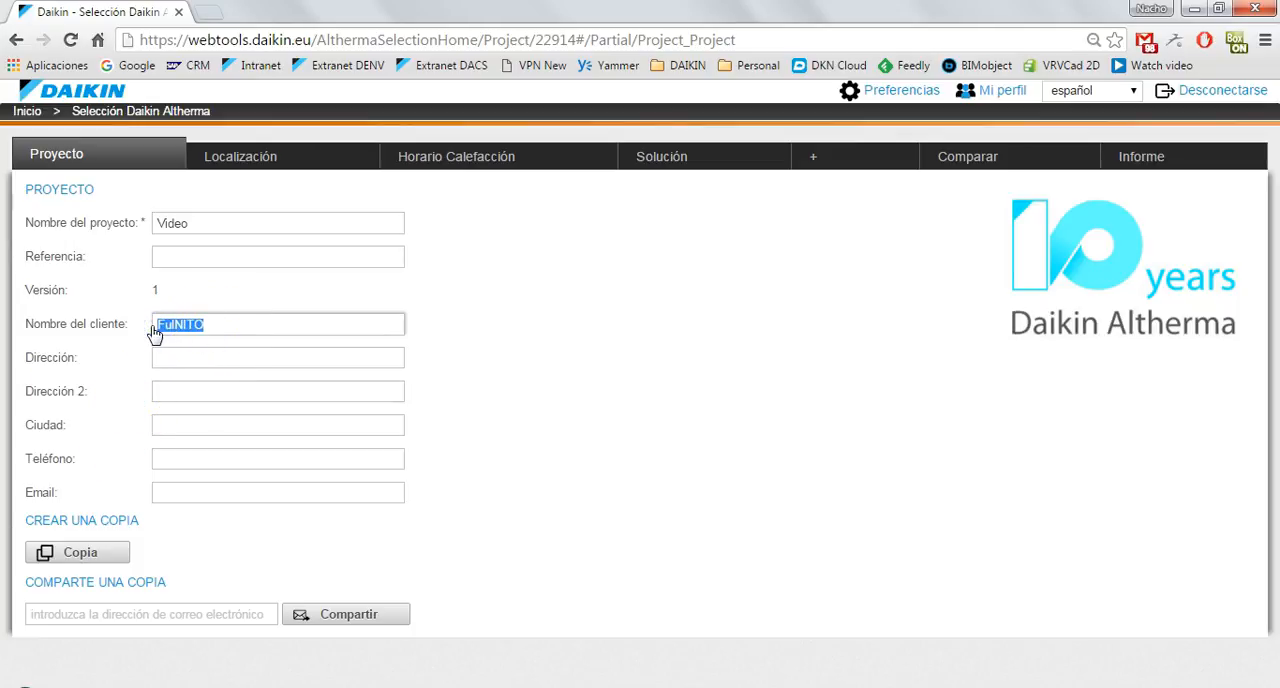
{"action": "type", "text": "Fulanito "}
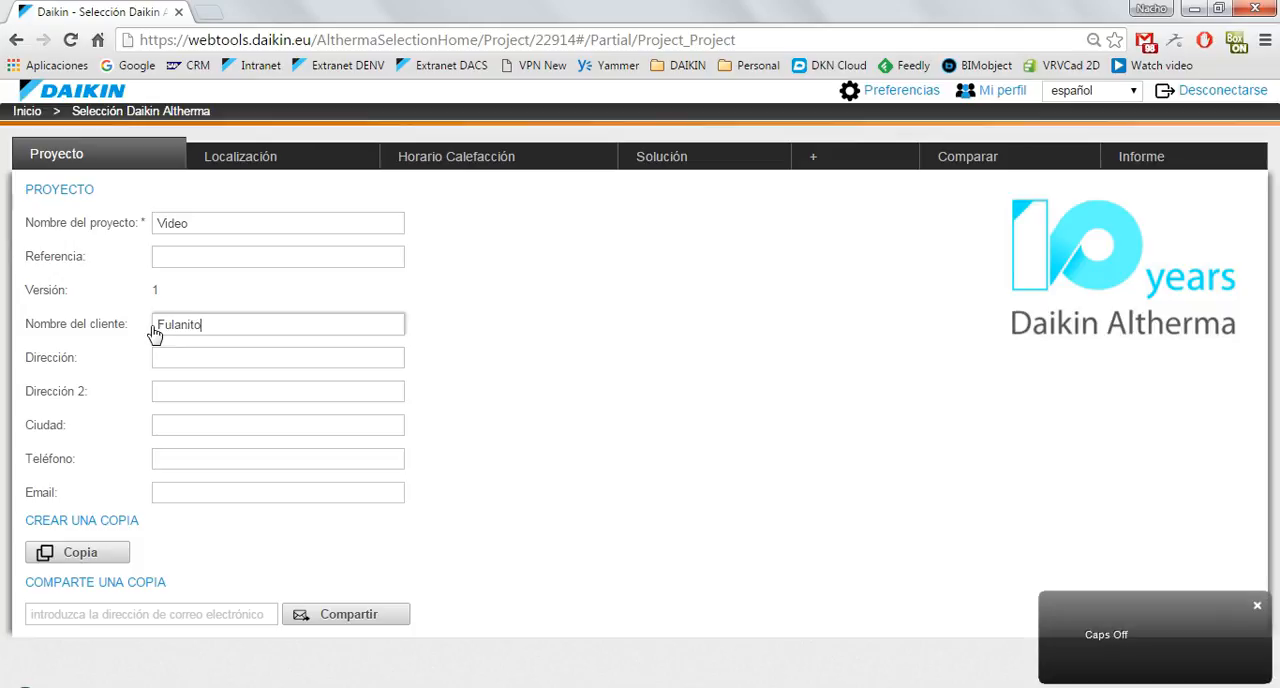
{"action": "type", "text": "de tal"}
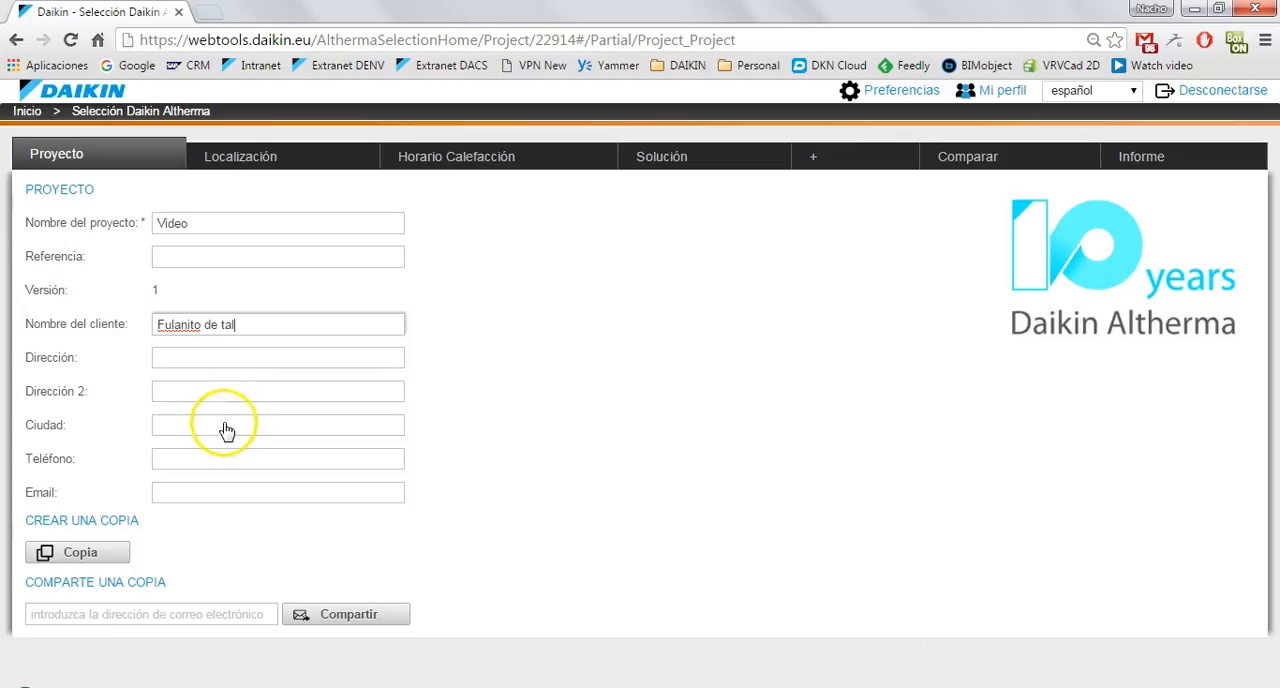
{"action": "left_click", "coordinate": [219, 459]}
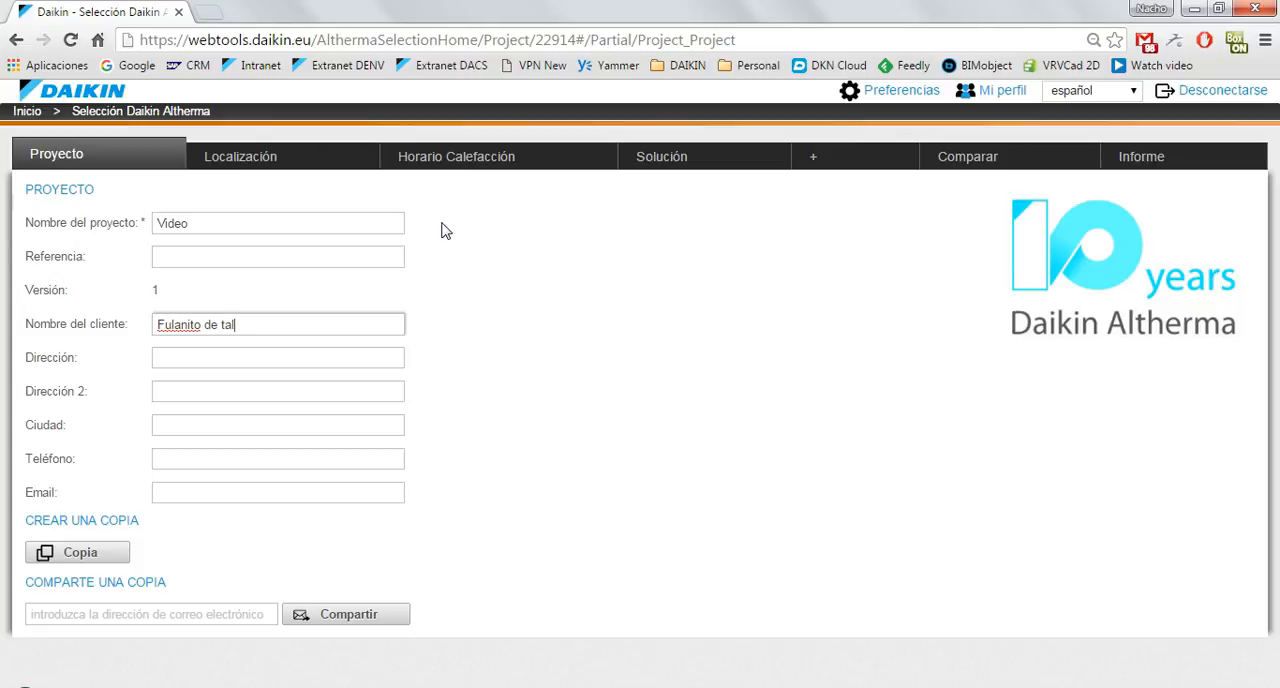
Examine the project preferences for location, measurement units and electricity rates.
{"action": "left_click", "coordinate": [893, 95]}
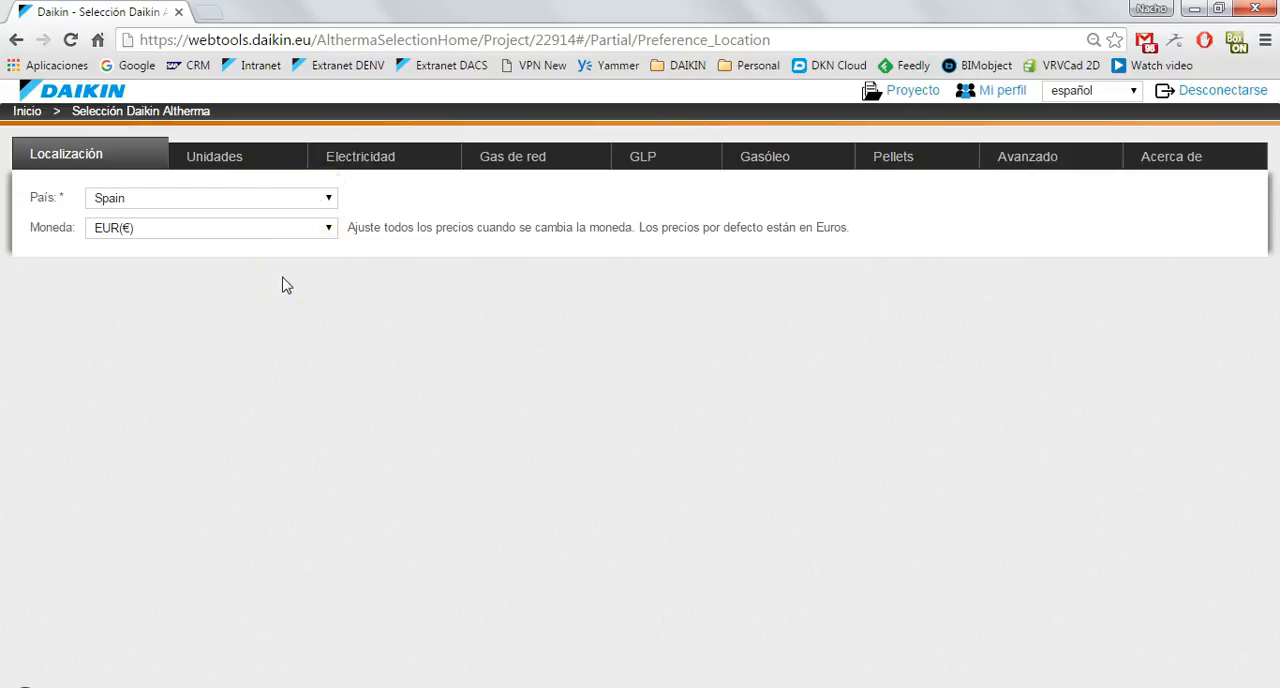
{"action": "left_click", "coordinate": [254, 164]}
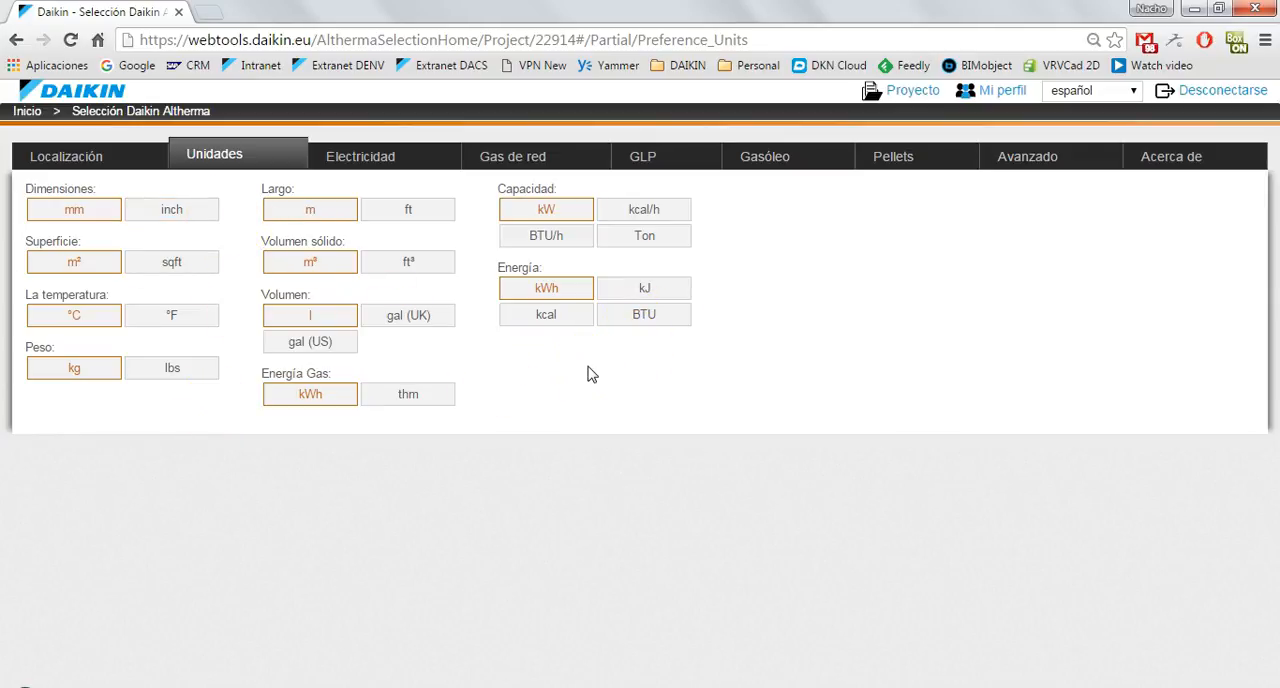
{"action": "left_click", "coordinate": [362, 160]}
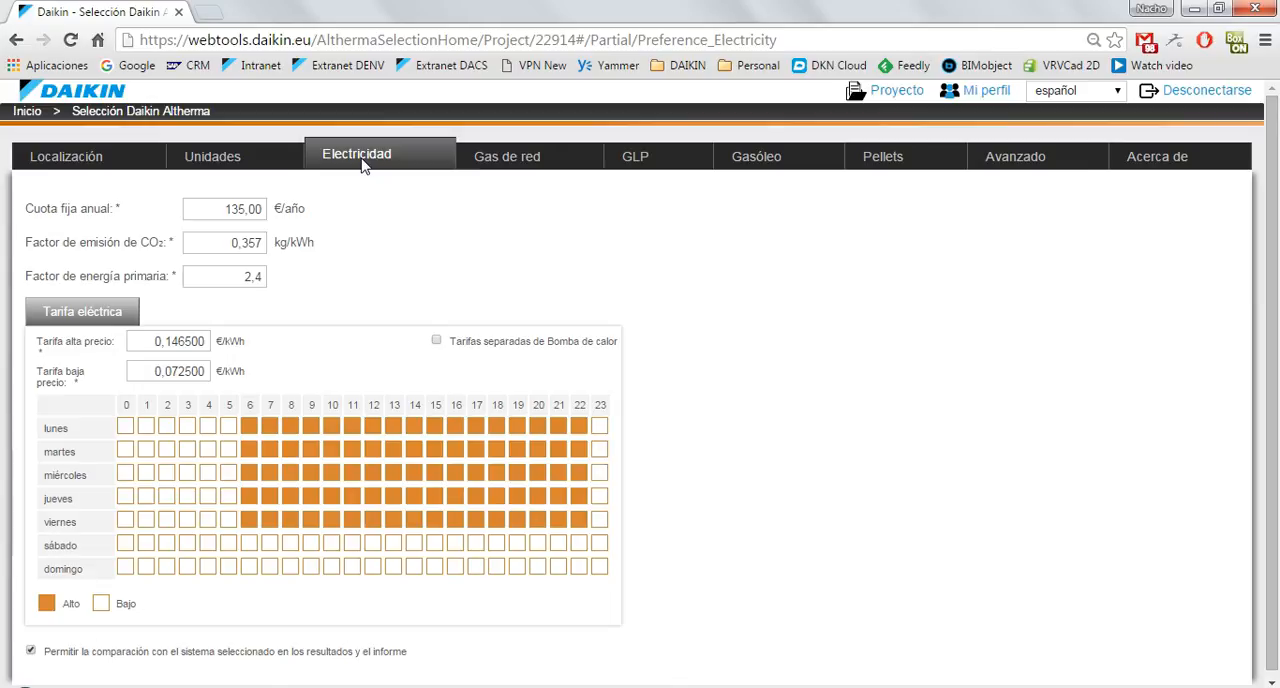
{"action": "left_click", "coordinate": [366, 229]}
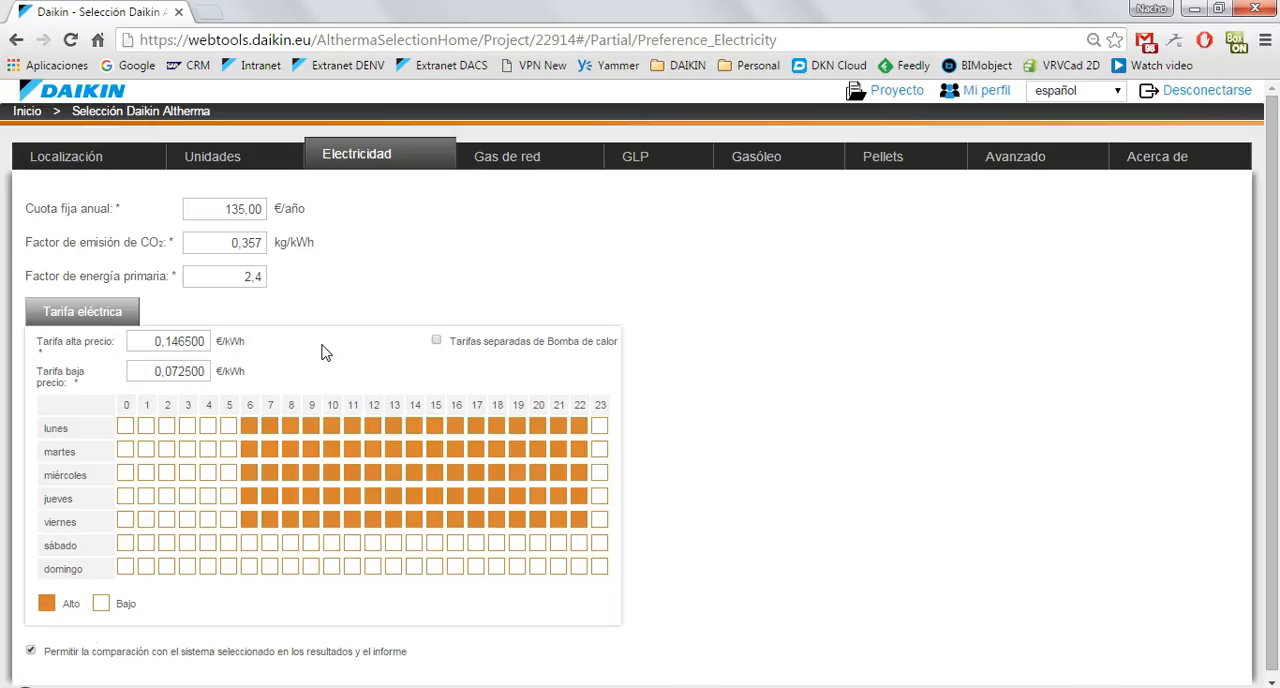
Try switching hour 3 on Wednesday and Thursday between high and low tariff in the electricity schedule, restoring the original settings.
{"action": "left_click", "coordinate": [186, 476]}
{"action": "left_click", "coordinate": [187, 497]}
{"action": "left_click", "coordinate": [187, 497]}
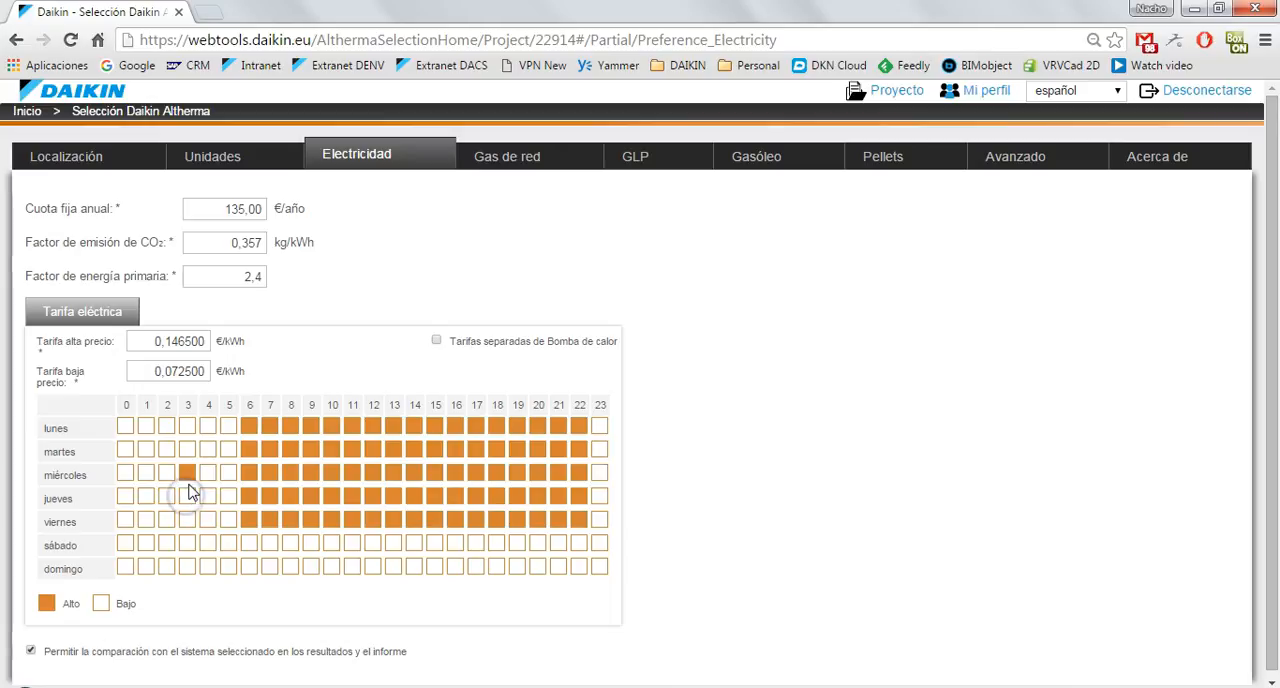
{"action": "left_click", "coordinate": [189, 475]}
Review the Gas de red preferences and set the boiler efficiency to 97% for GLP and 95% for Gasóleo.
{"action": "left_click", "coordinate": [510, 158]}
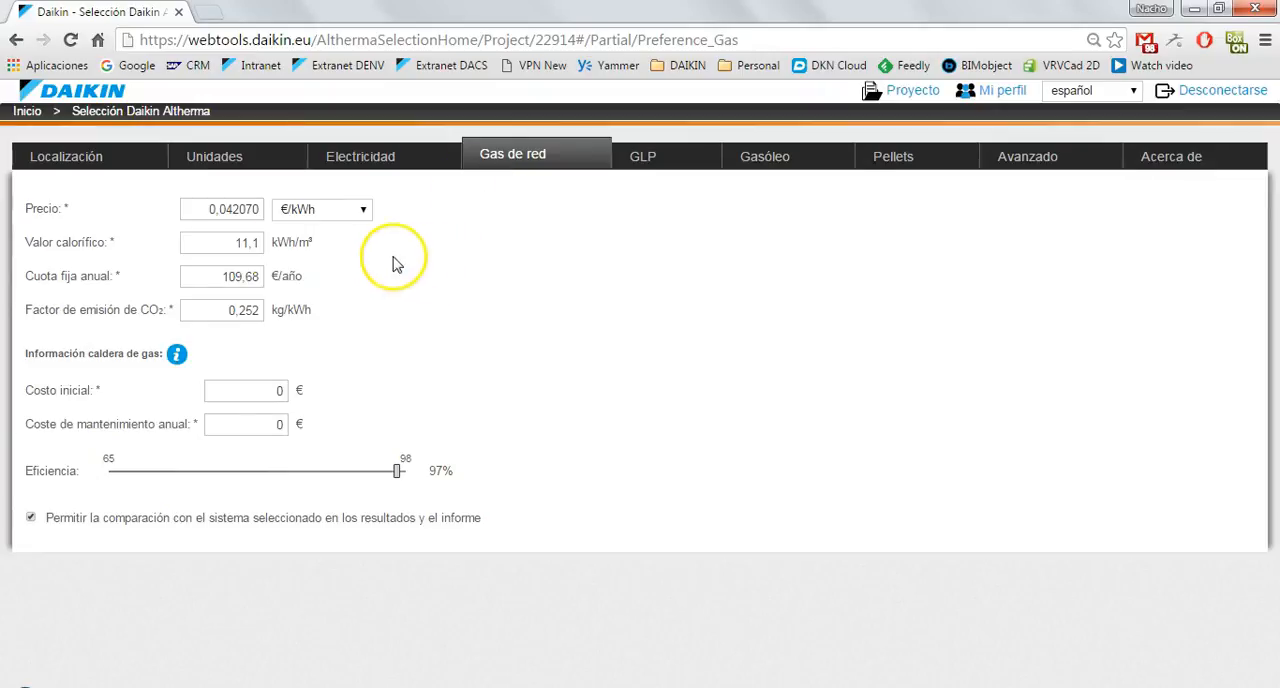
{"action": "left_click", "coordinate": [193, 226]}
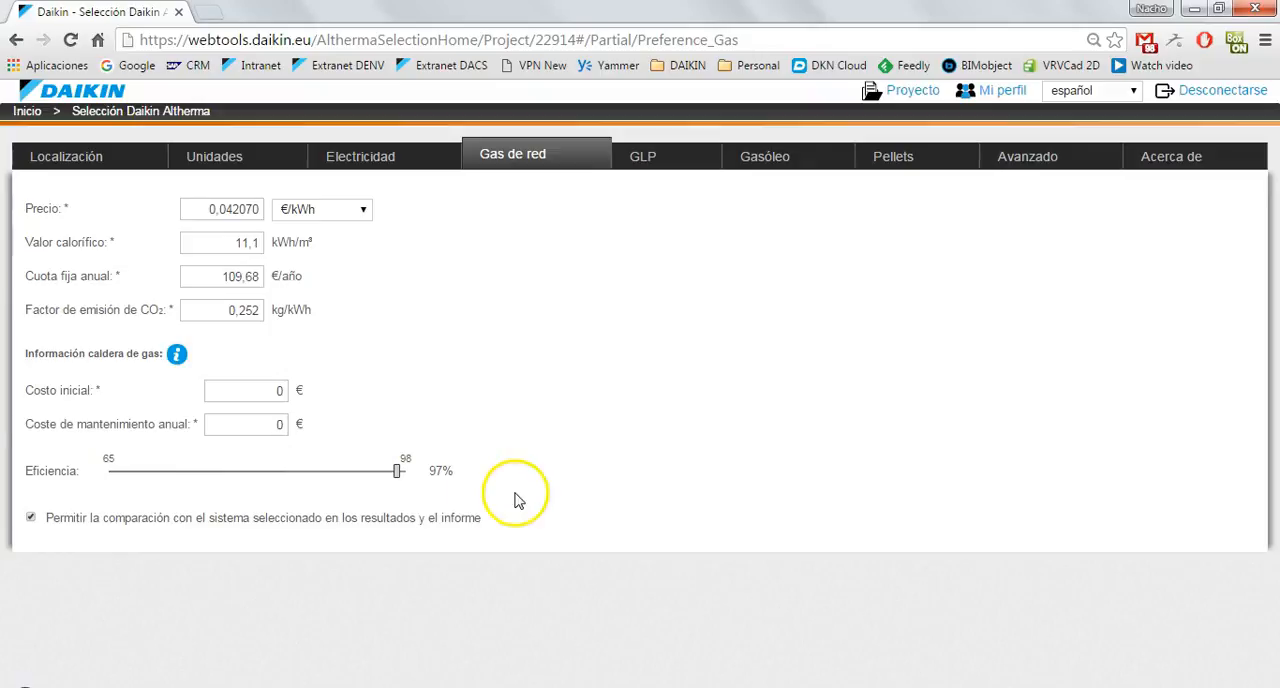
{"action": "left_click", "coordinate": [638, 162]}
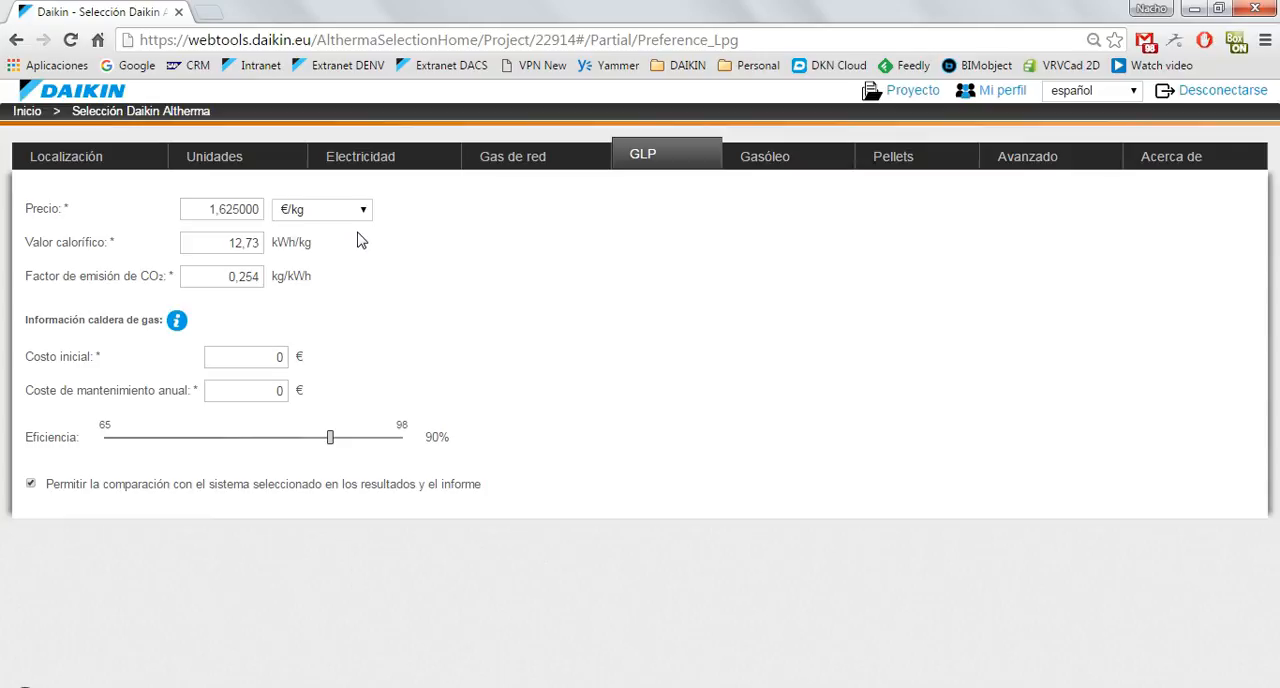
{"action": "left_click", "coordinate": [388, 439]}
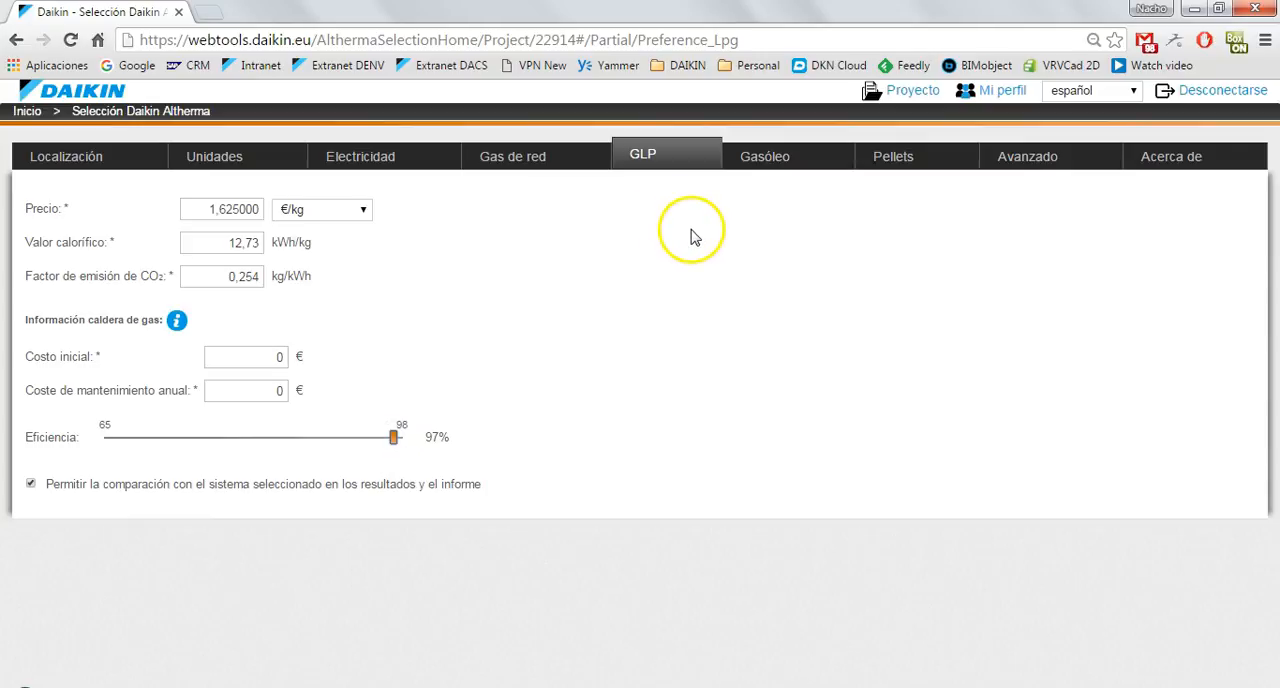
{"action": "left_click", "coordinate": [769, 164]}
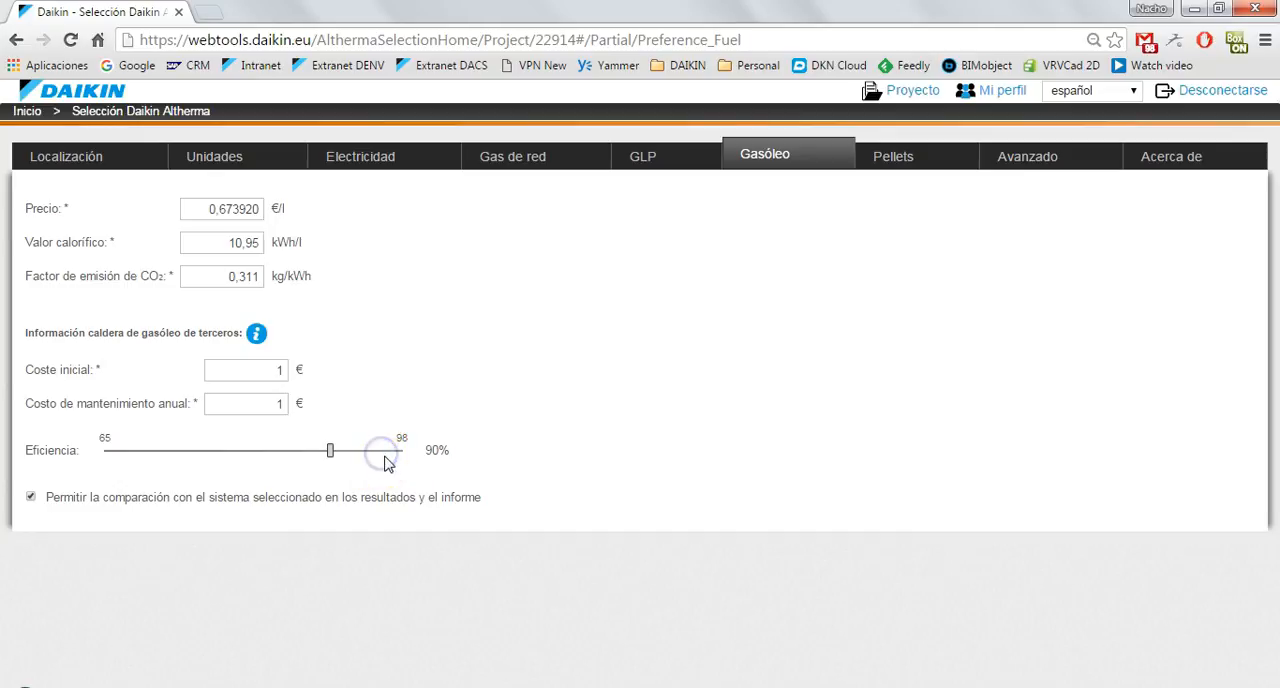
{"action": "left_click_drag", "start_coordinate": [335, 455], "coordinate": [381, 462]}
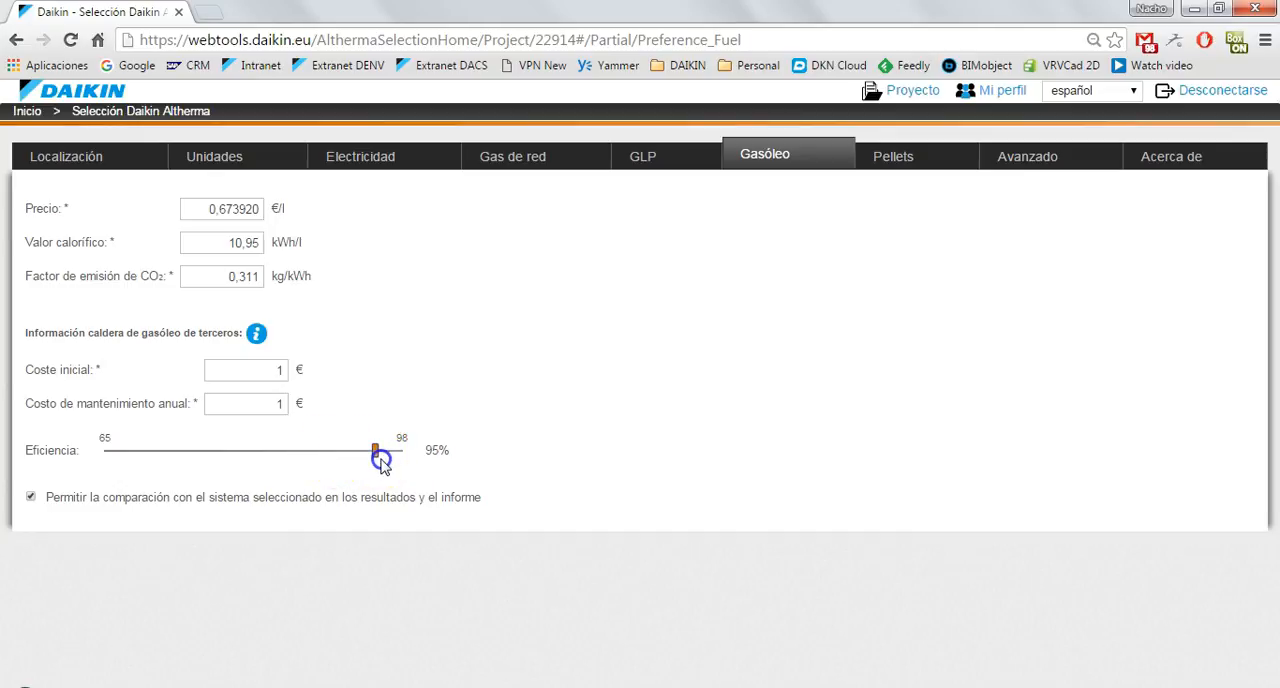
Examine the Pellets preferences and the heat pump coverage percentage in the advanced preferences.
{"action": "left_click", "coordinate": [891, 158]}
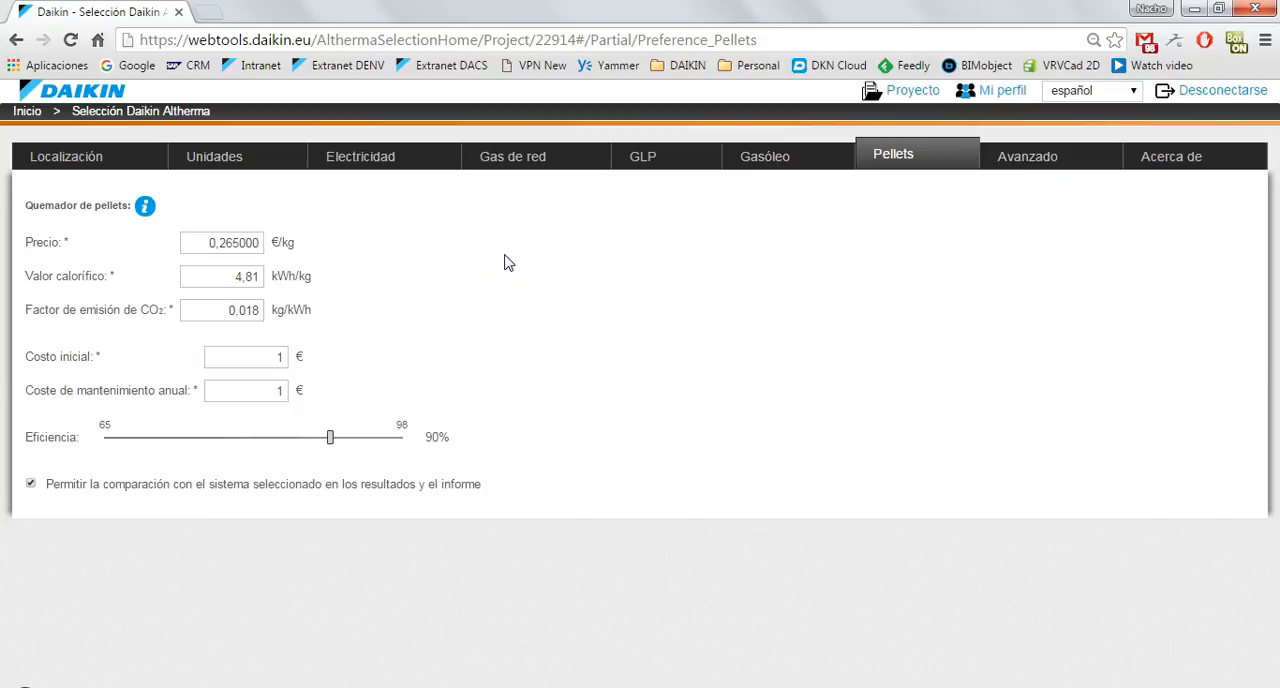
{"action": "left_click", "coordinate": [1028, 160]}
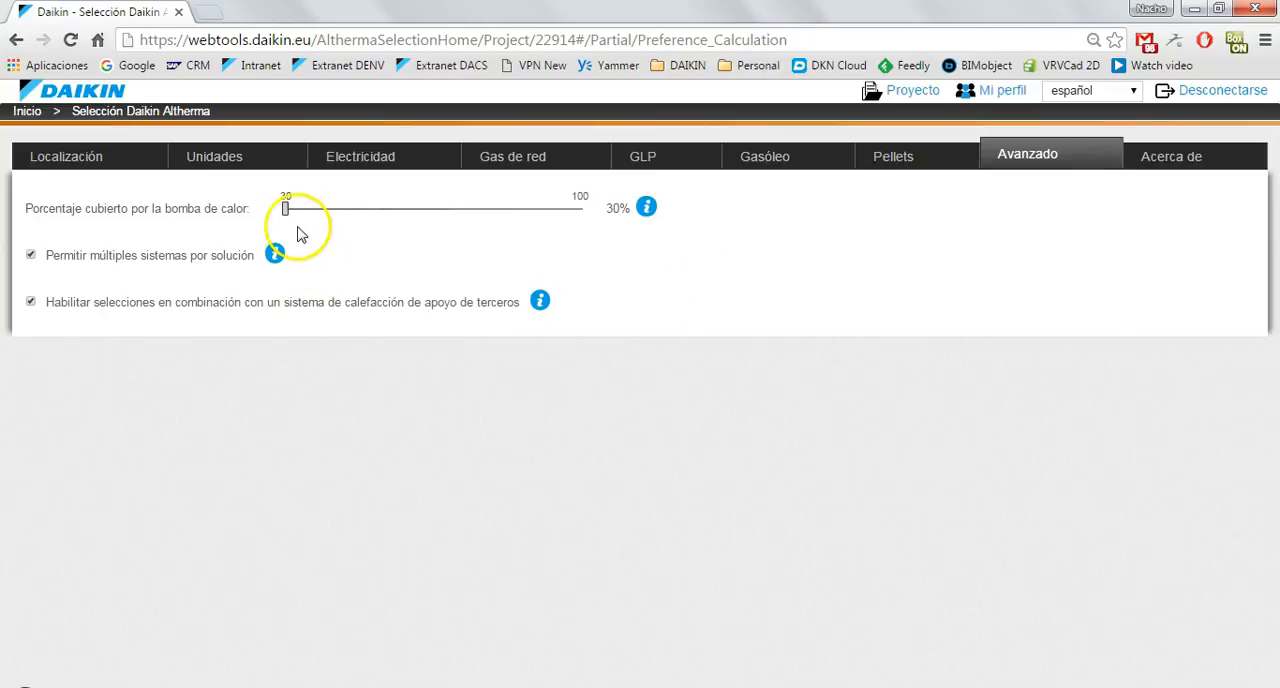
{"action": "left_click_drag", "start_coordinate": [286, 213], "coordinate": [251, 220]}
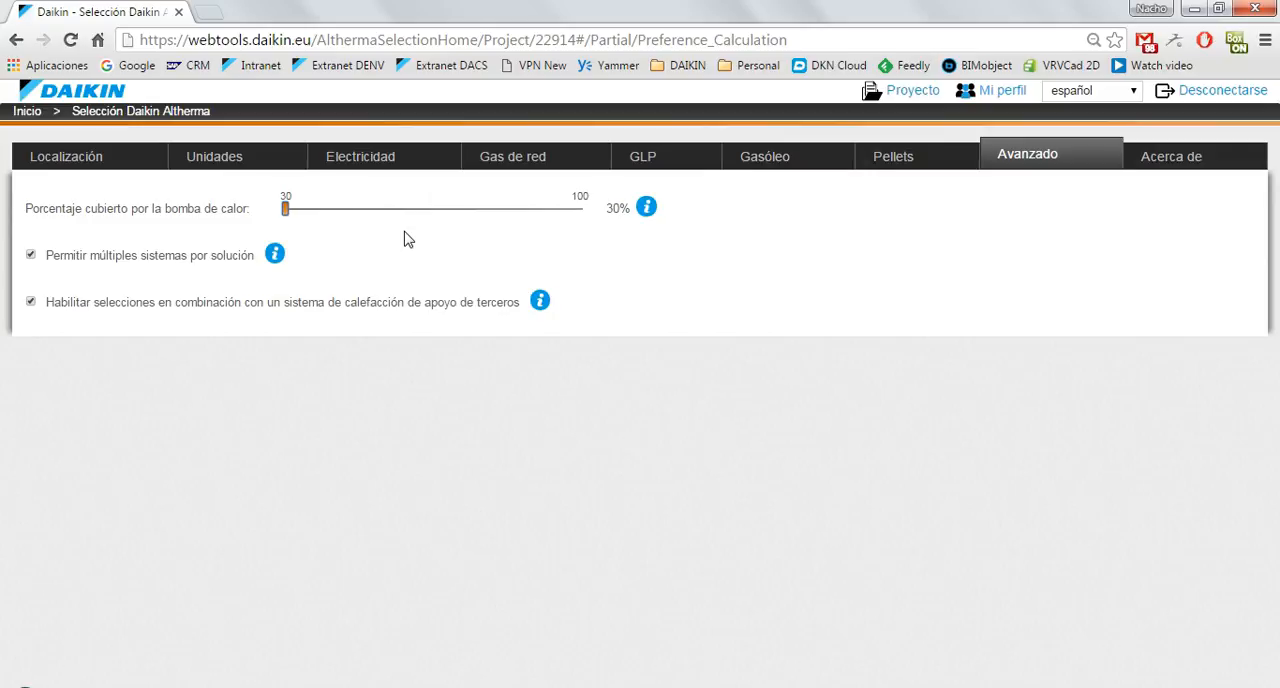
{"action": "left_click", "coordinate": [366, 238]}
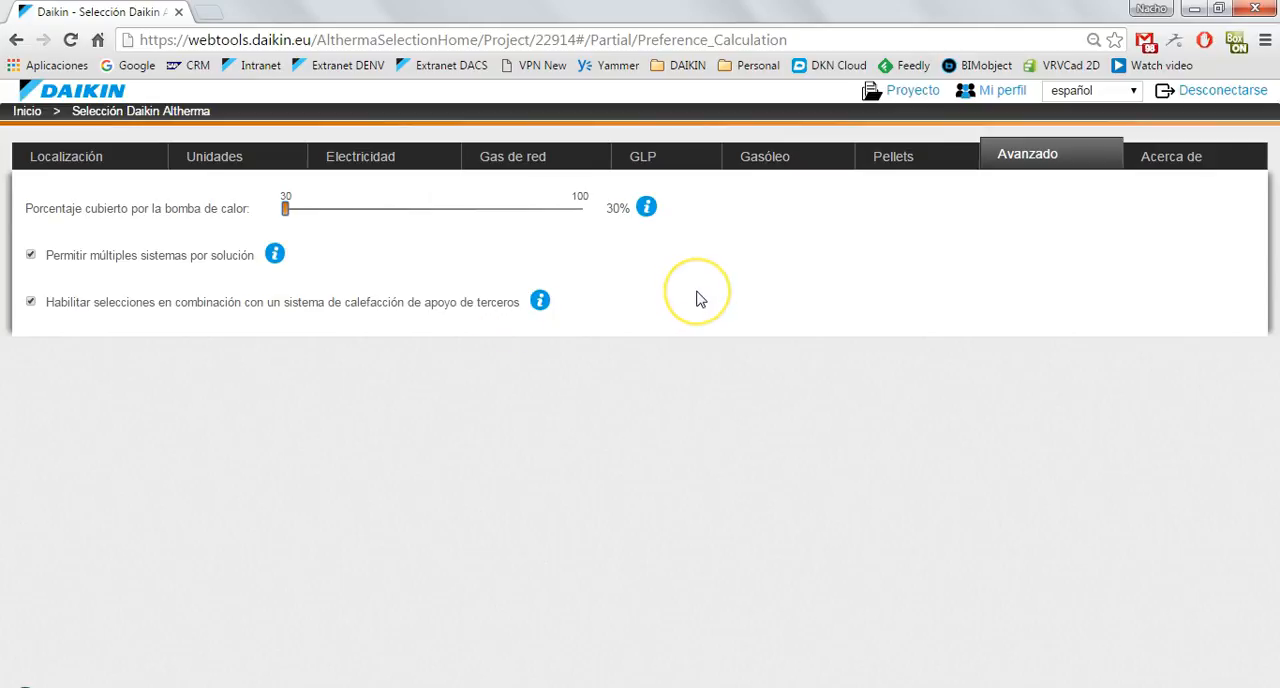
Recheck the Gas de red, Gasóleo and GLP preferences, switching the GLP comparison option off and on again.
{"action": "left_click", "coordinate": [529, 162]}
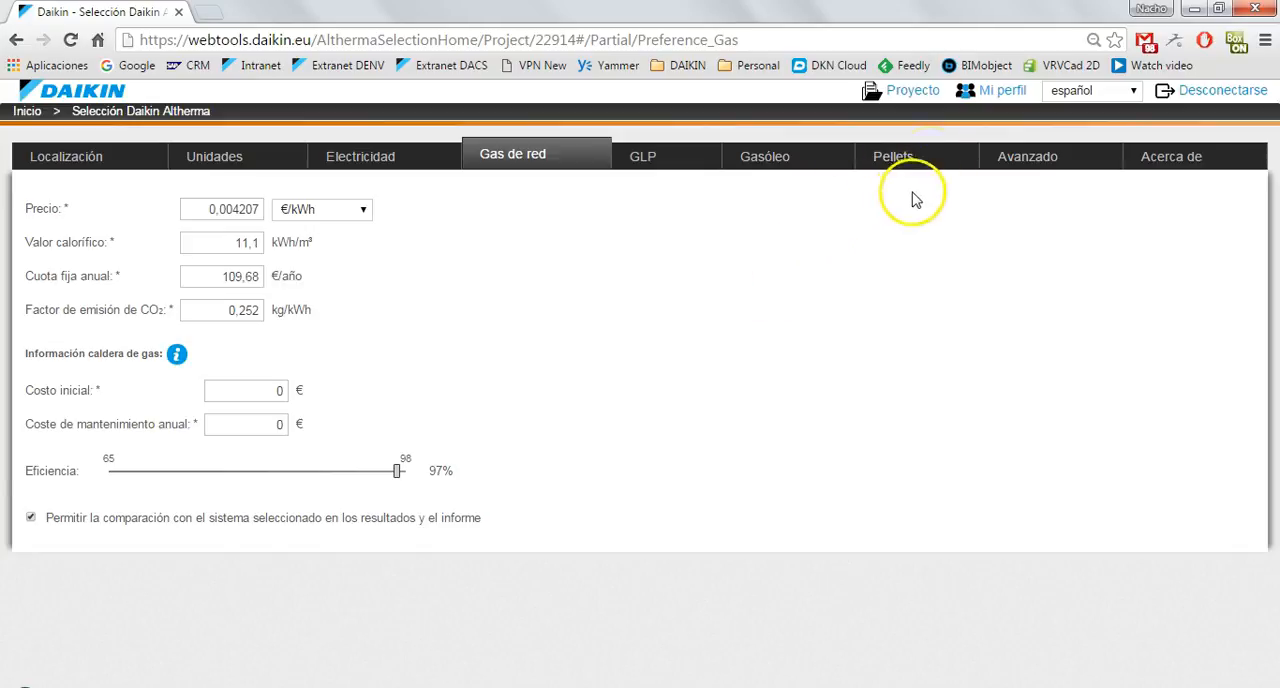
{"action": "left_click", "coordinate": [795, 160]}
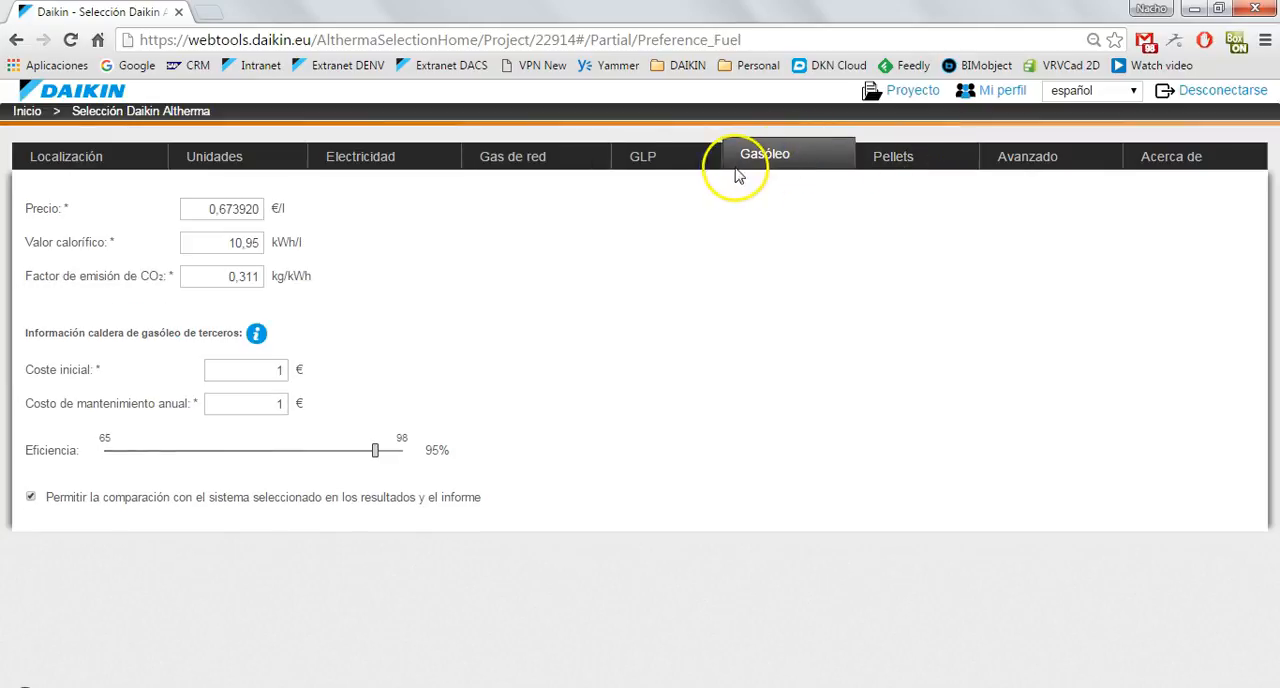
{"action": "left_click", "coordinate": [672, 162]}
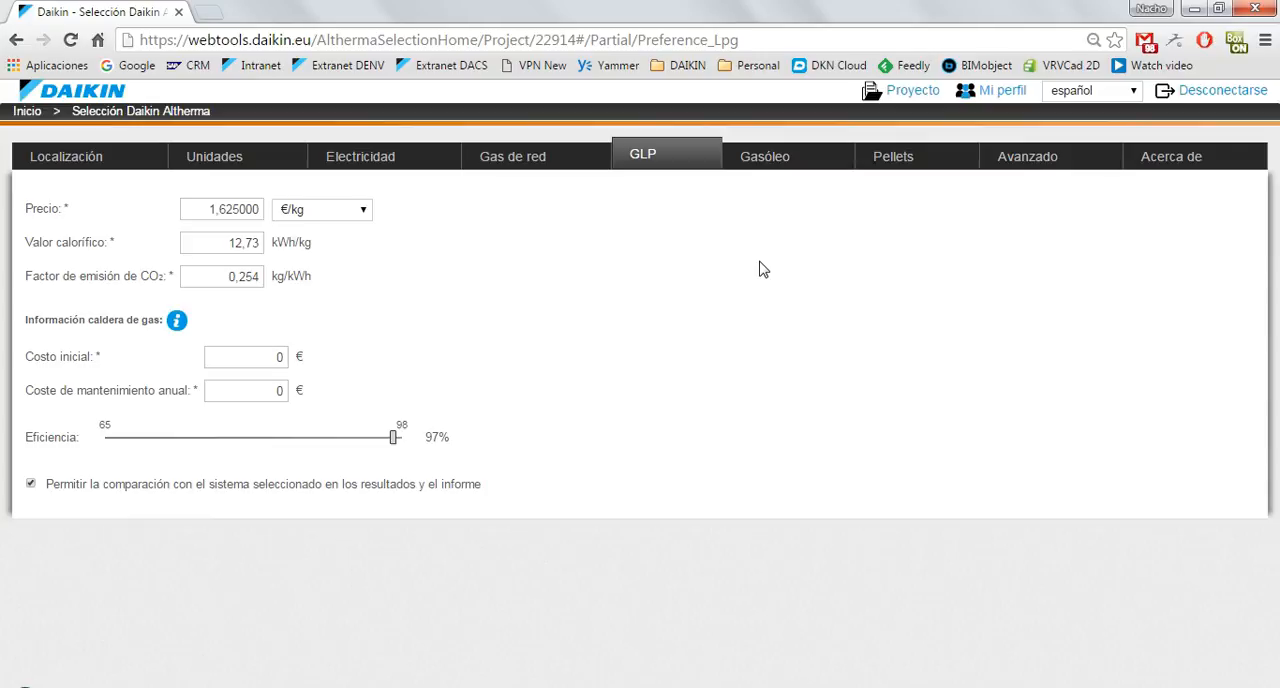
{"action": "left_click", "coordinate": [30, 485]}
{"action": "left_click", "coordinate": [30, 486]}
{"action": "left_click", "coordinate": [578, 278]}
Return to the project and choose Albacete, Spain, as its climate location.
{"action": "left_click", "coordinate": [912, 92]}
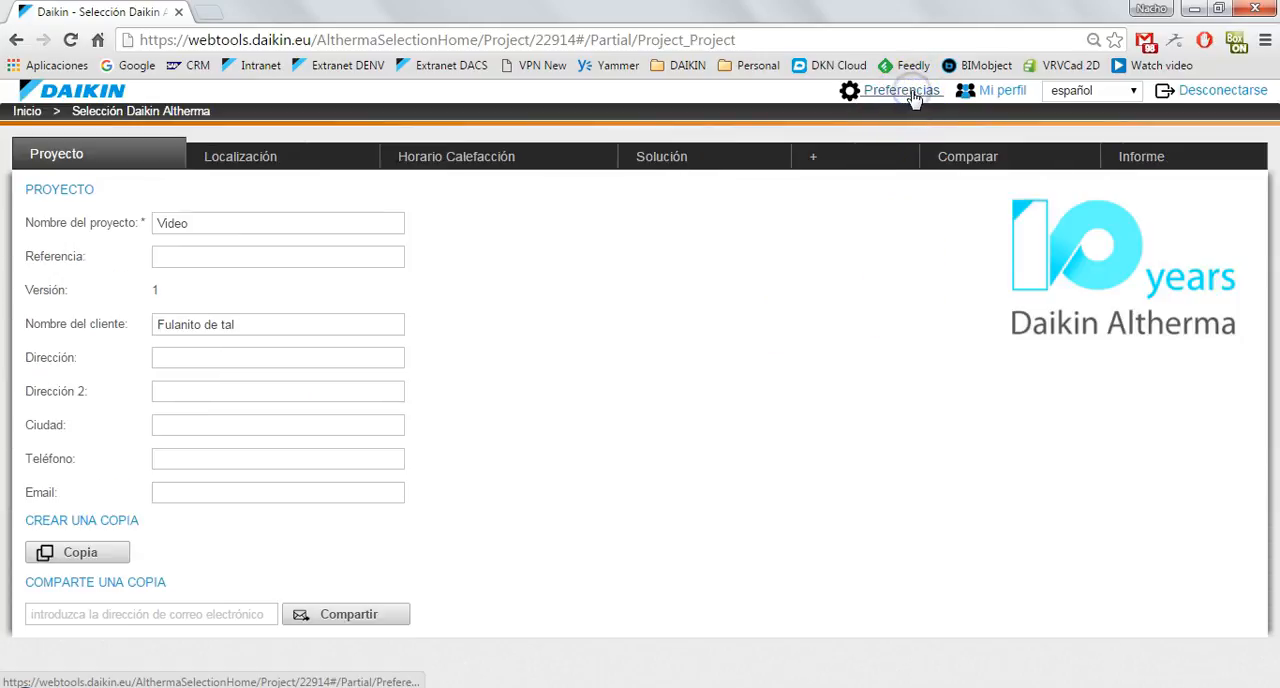
{"action": "left_click", "coordinate": [706, 490]}
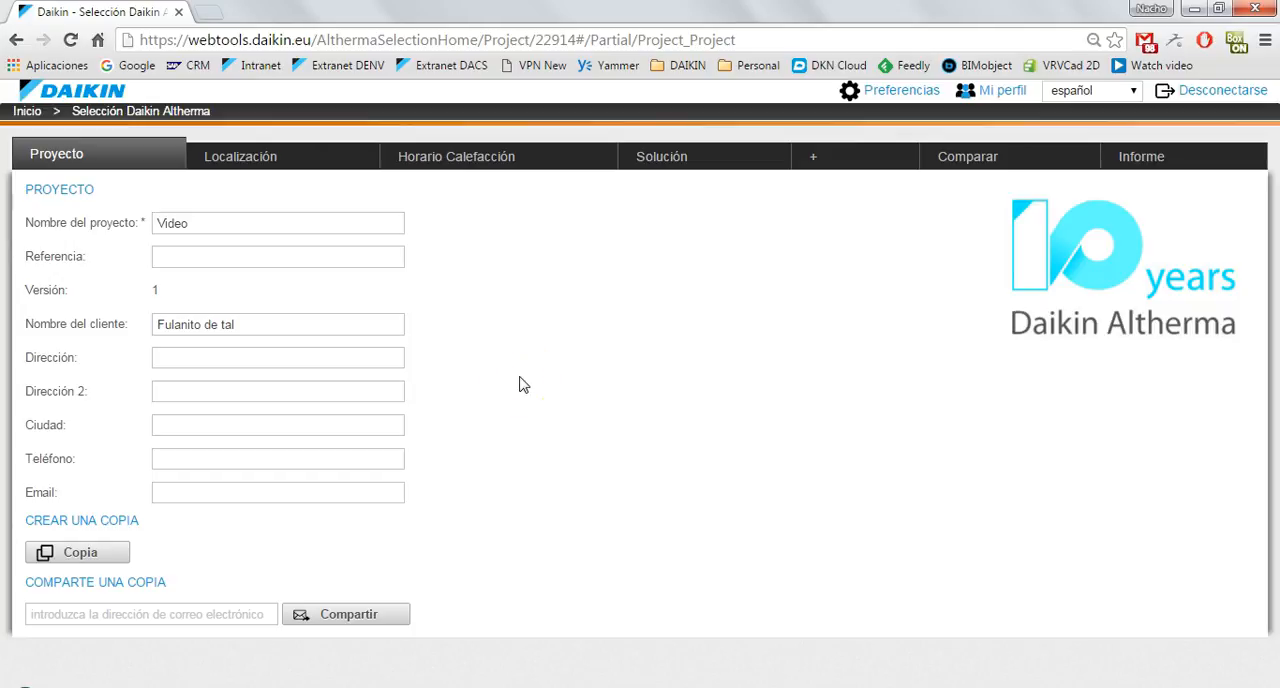
{"action": "left_click", "coordinate": [266, 166]}
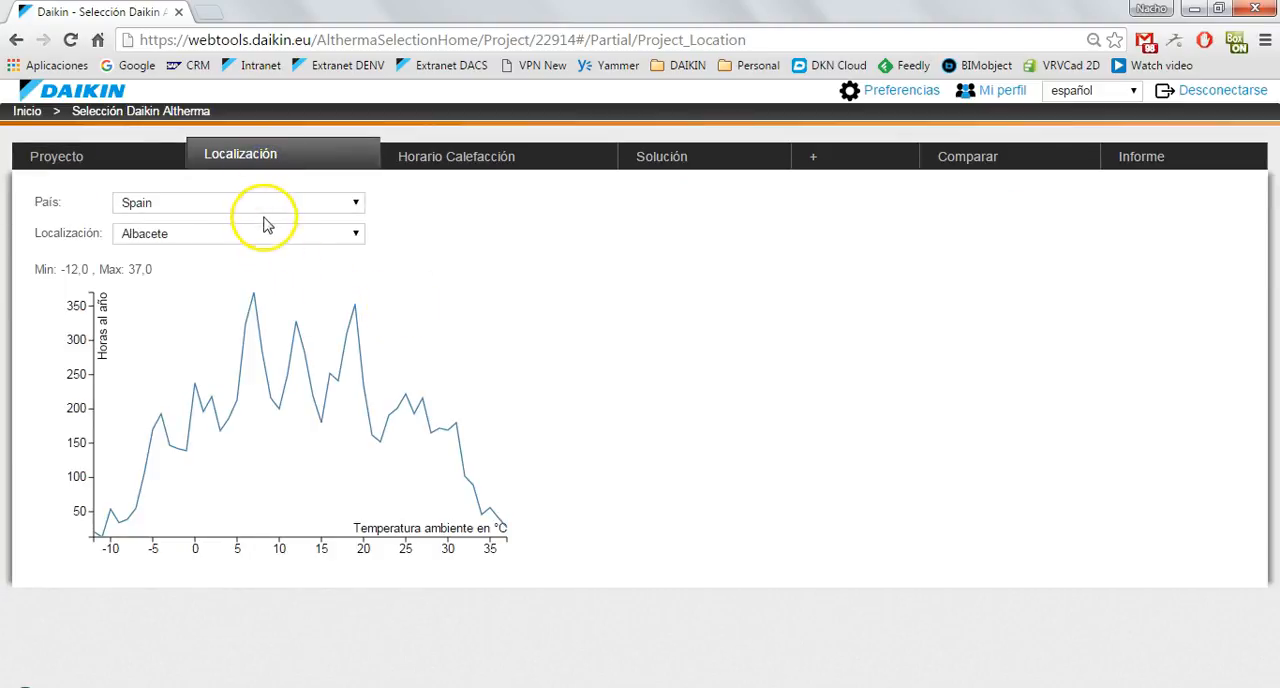
{"action": "left_click", "coordinate": [353, 236]}
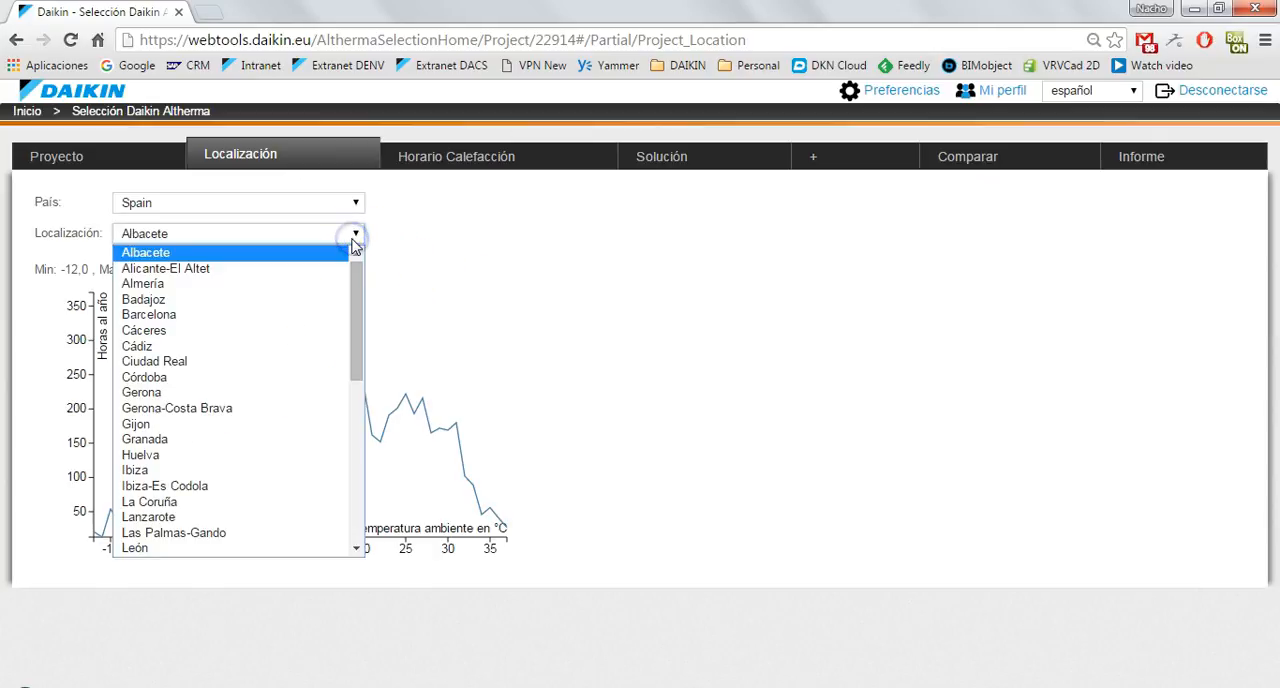
{"action": "left_click_drag", "start_coordinate": [355, 270], "coordinate": [330, 254]}
{"action": "left_click", "coordinate": [305, 253]}
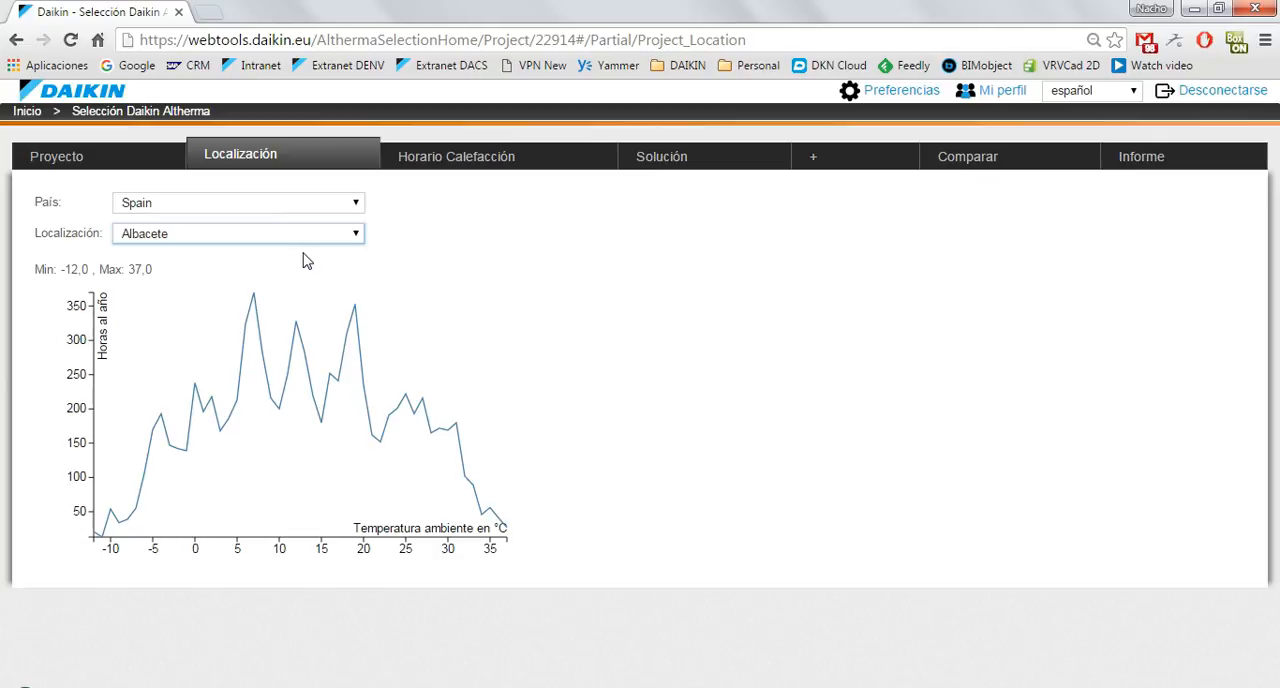
{"action": "left_click", "coordinate": [541, 253]}
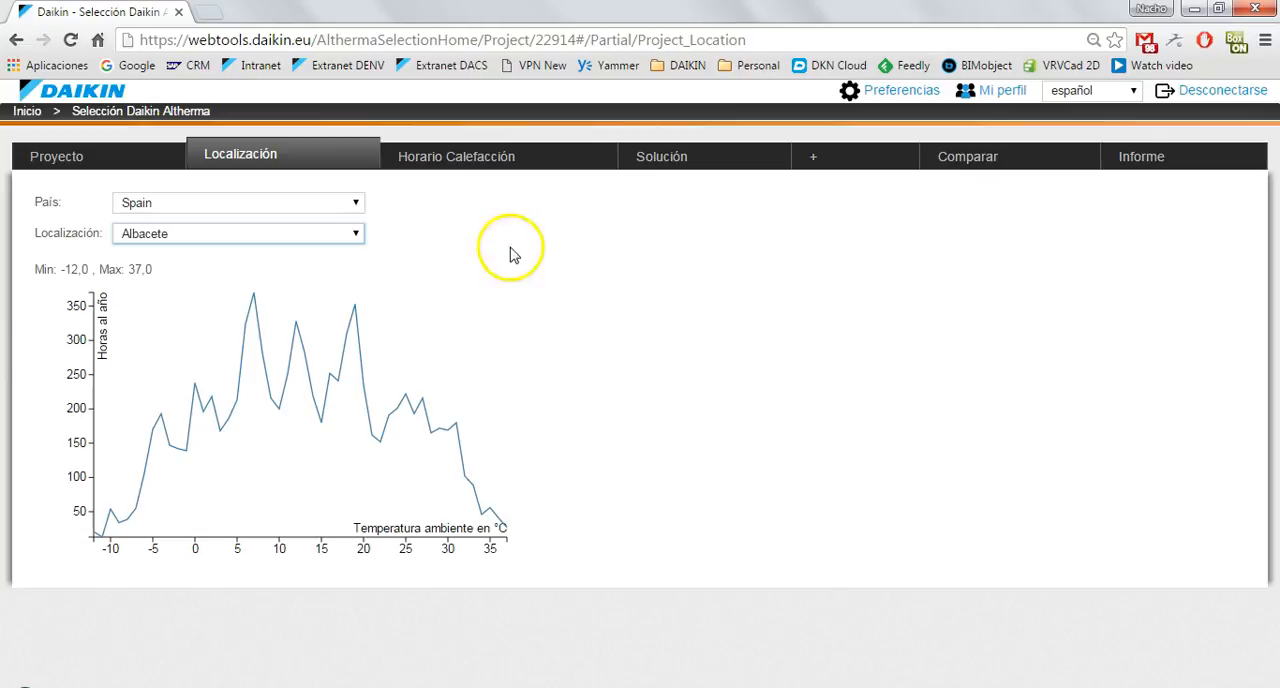
Change the project's climate location to Madrid.
{"action": "left_click", "coordinate": [287, 233]}
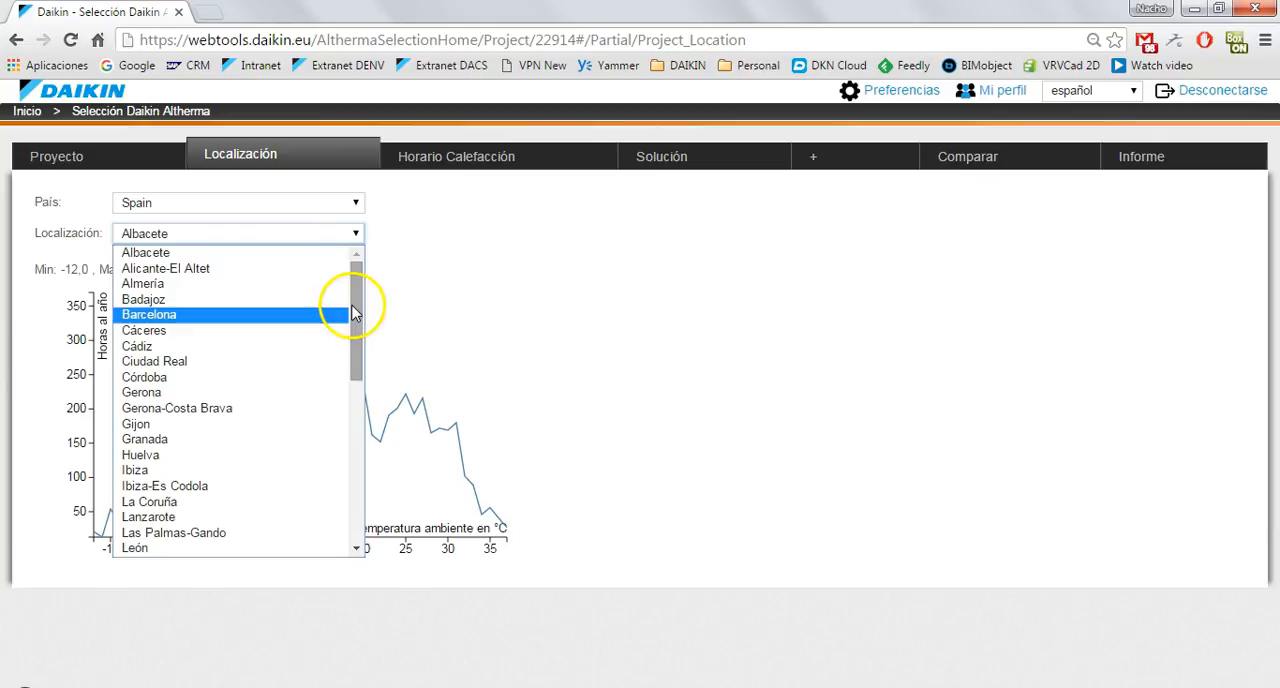
{"action": "left_click_drag", "start_coordinate": [354, 294], "coordinate": [346, 363]}
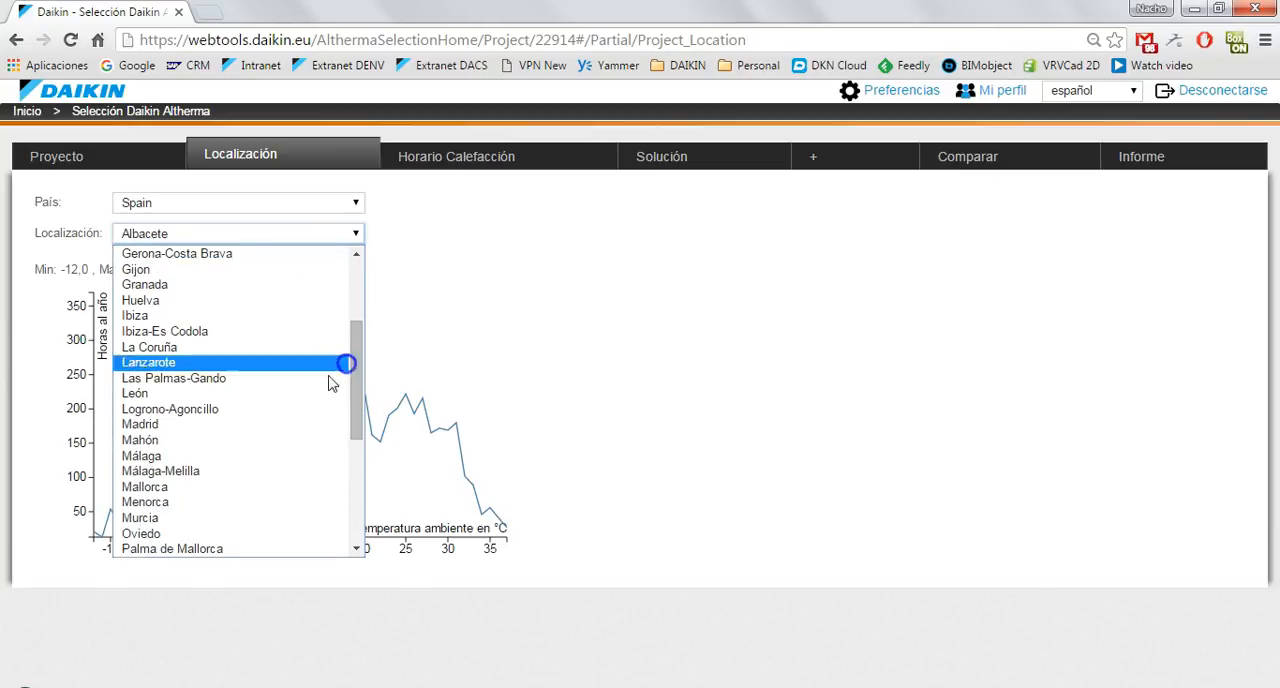
{"action": "left_click", "coordinate": [234, 423]}
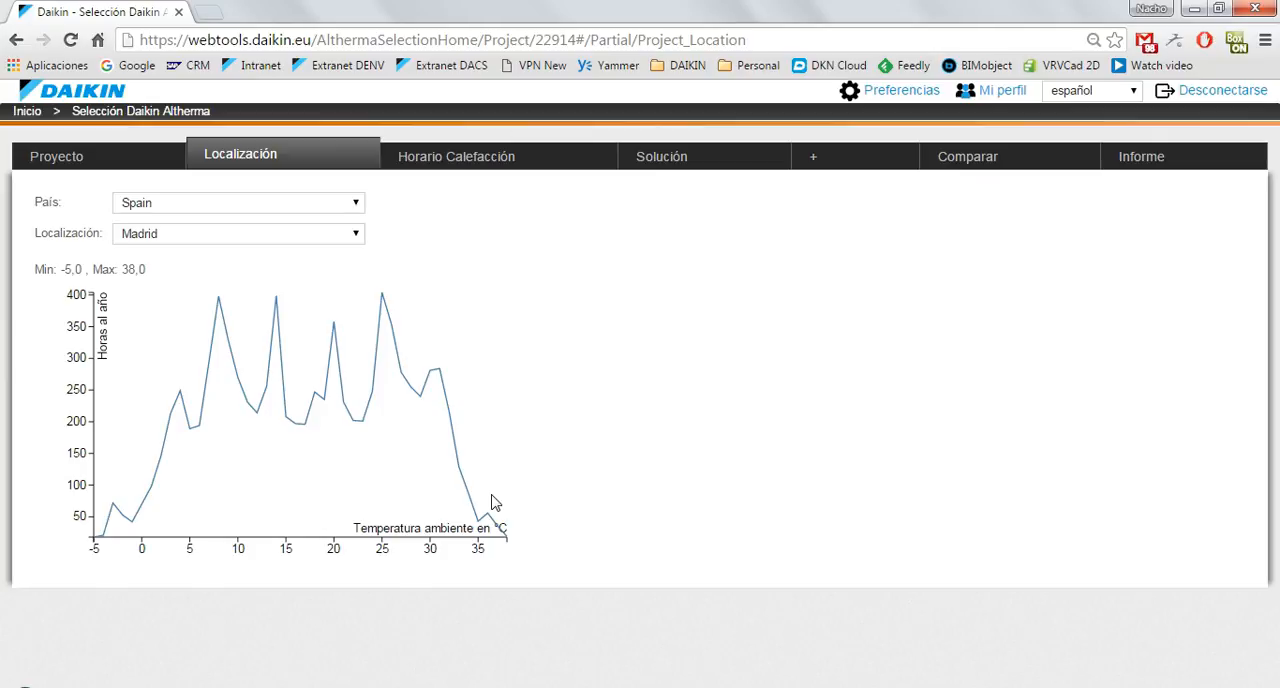
{"action": "left_click", "coordinate": [496, 380]}
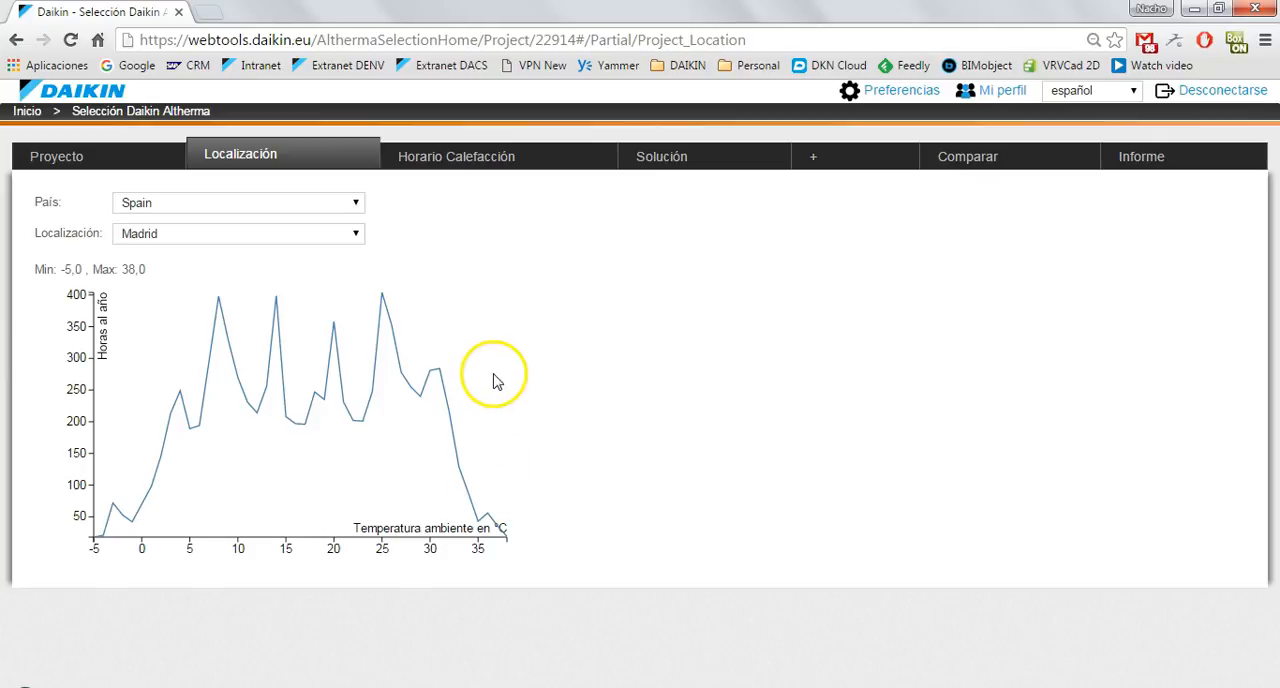
In the heating schedule, try the Predefinido 2 occupancy profile and switch to Predefinido 3.
{"action": "left_click", "coordinate": [475, 167]}
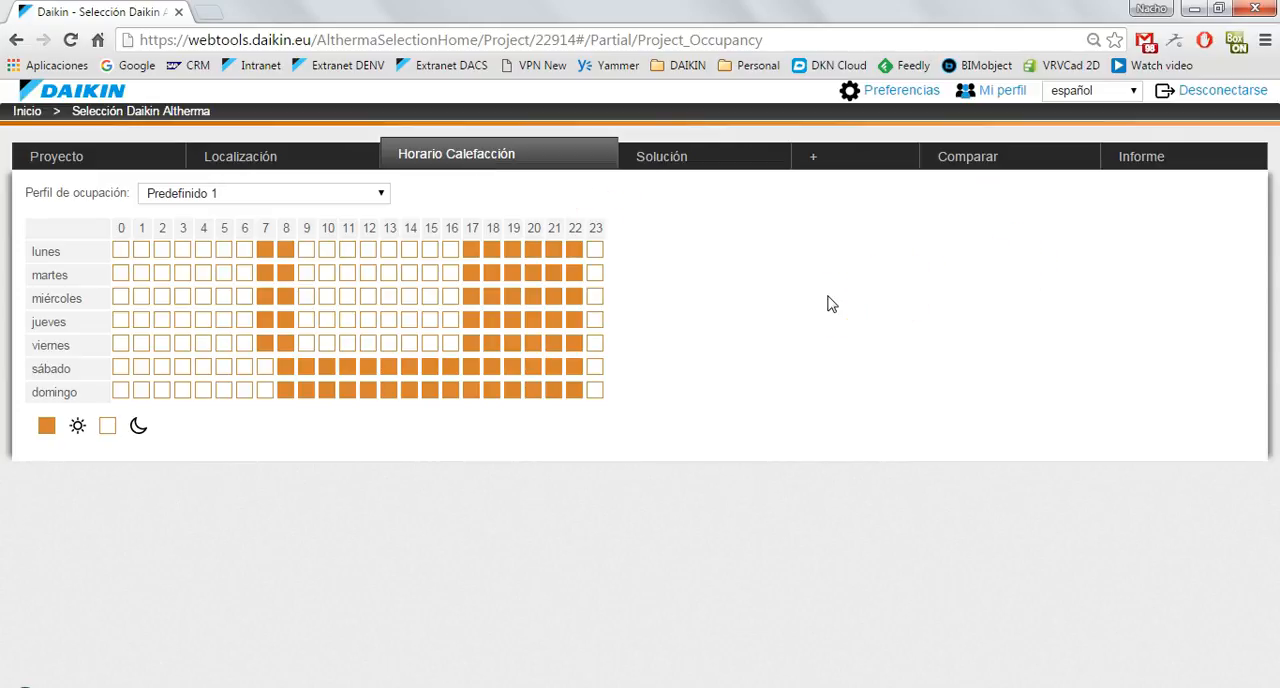
{"action": "left_click", "coordinate": [381, 195]}
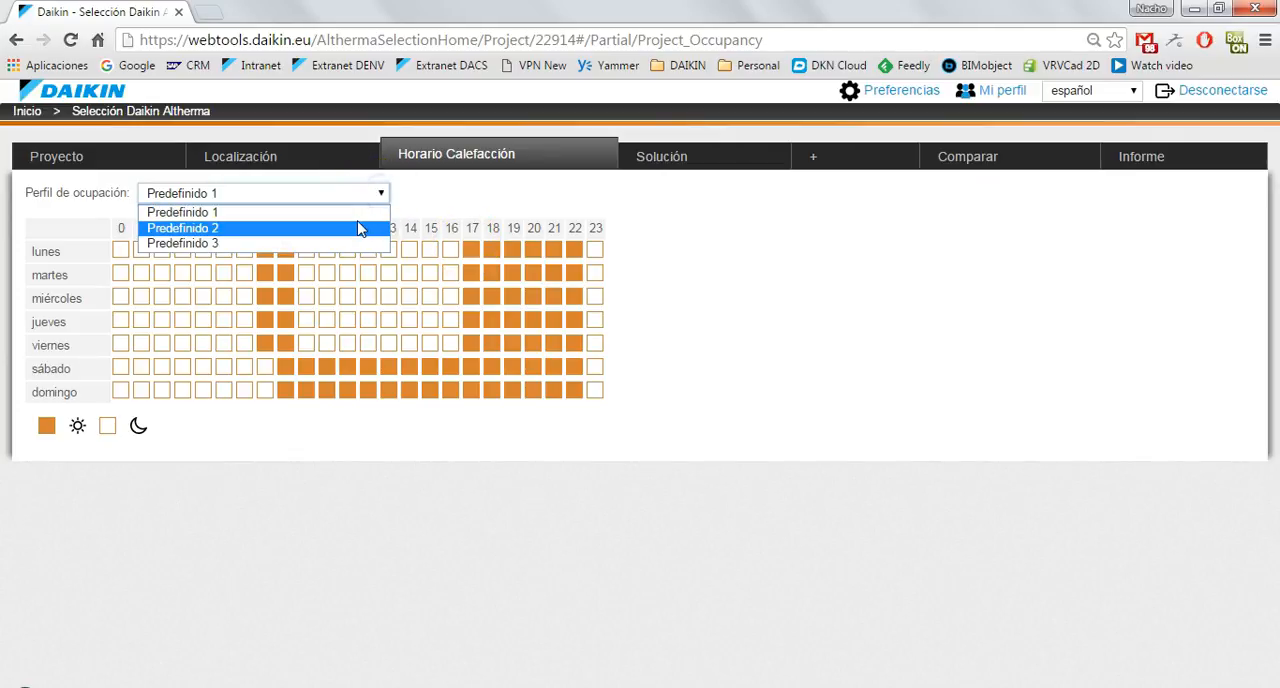
{"action": "left_click", "coordinate": [366, 193]}
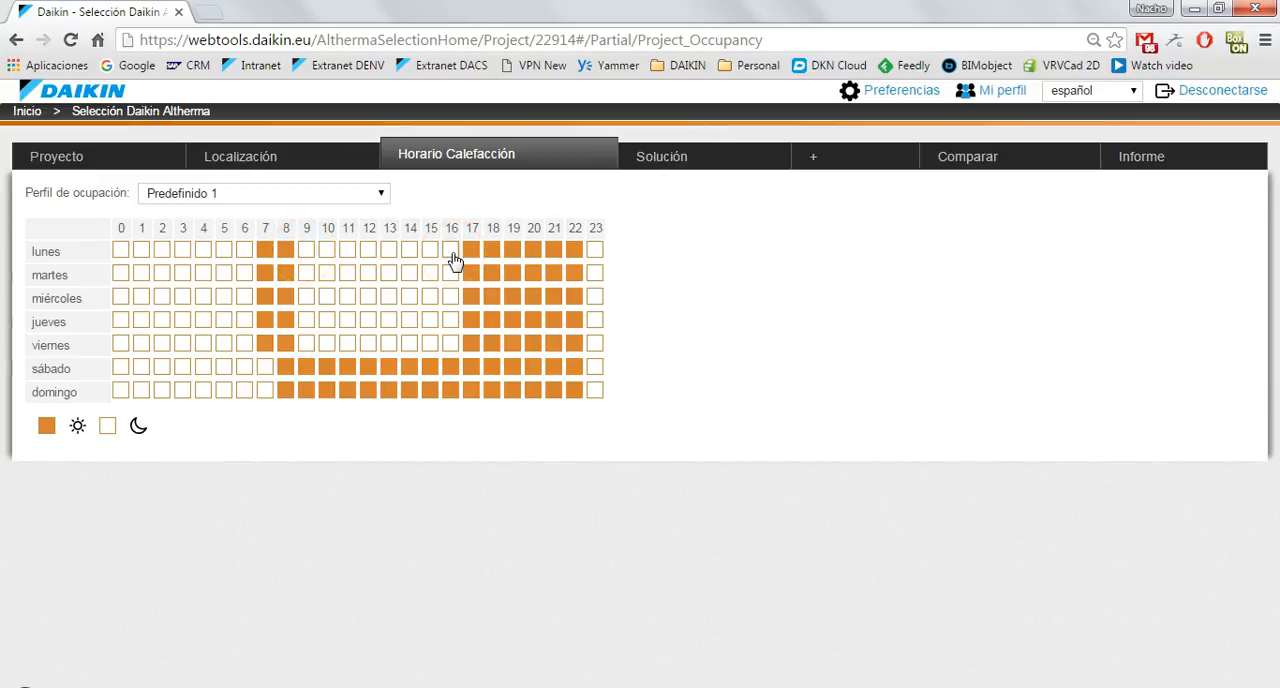
{"action": "left_click", "coordinate": [357, 188]}
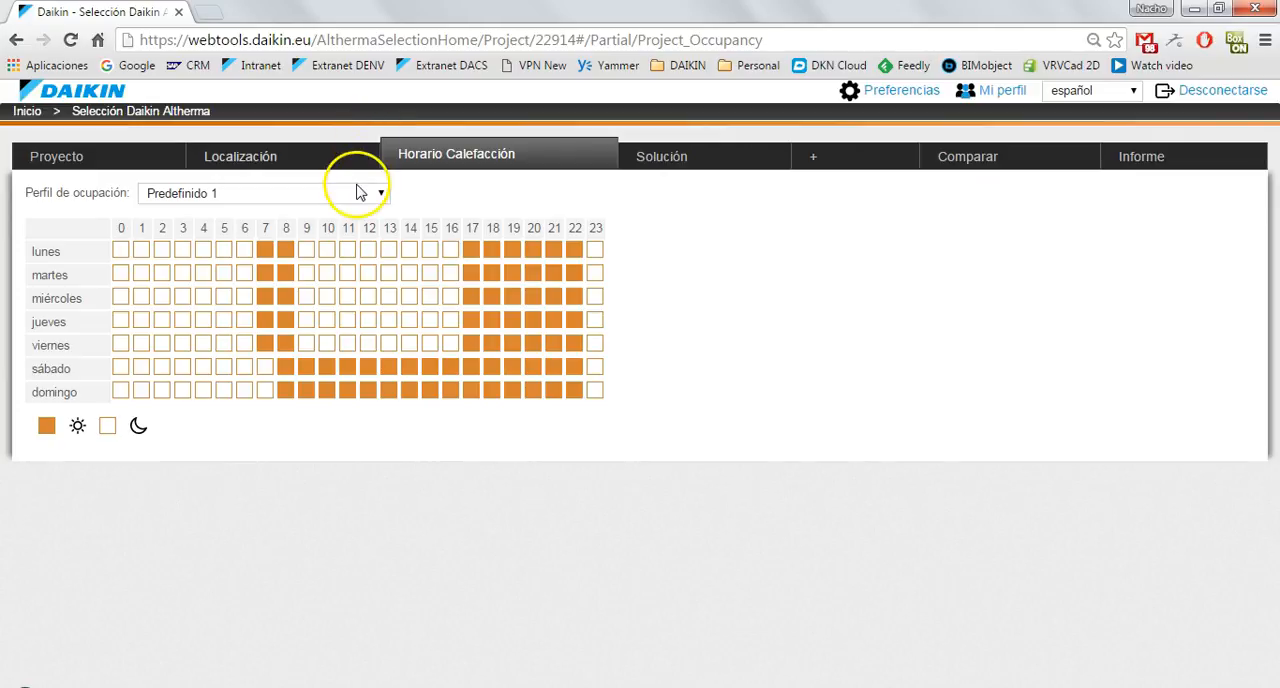
{"action": "left_click", "coordinate": [336, 228]}
{"action": "left_click_drag", "start_coordinate": [368, 251], "coordinate": [412, 295]}
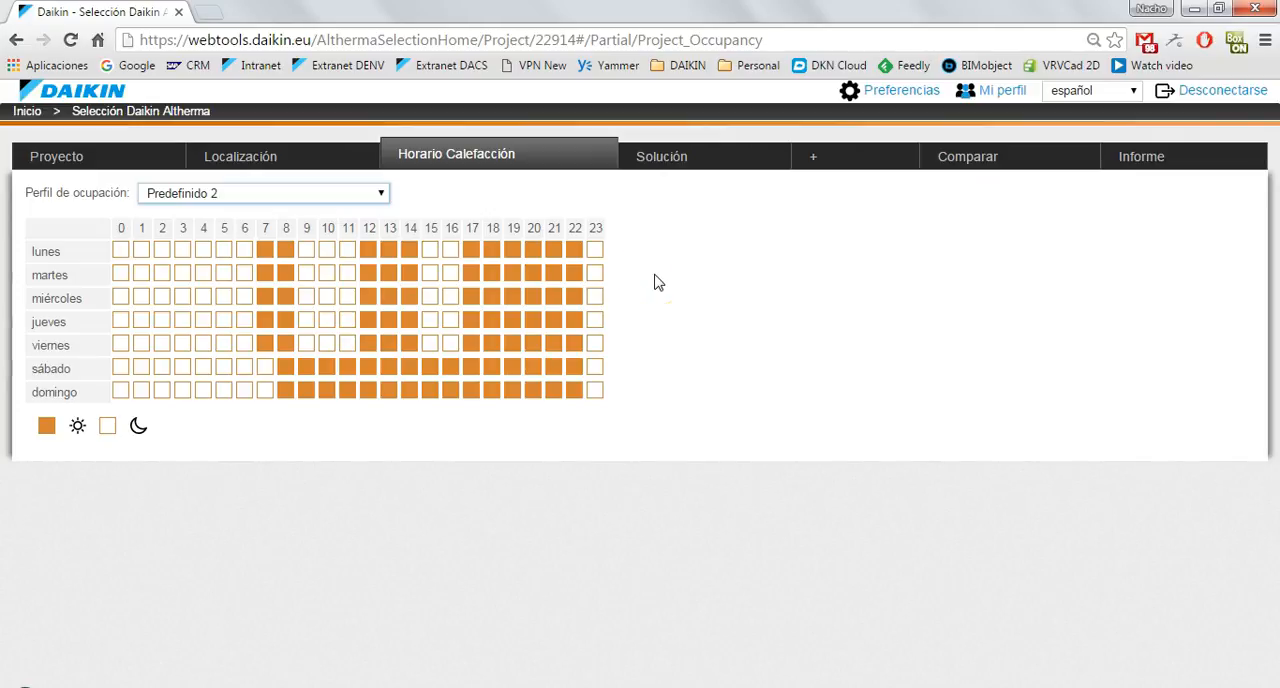
{"action": "left_click", "coordinate": [346, 190]}
{"action": "left_click", "coordinate": [329, 243]}
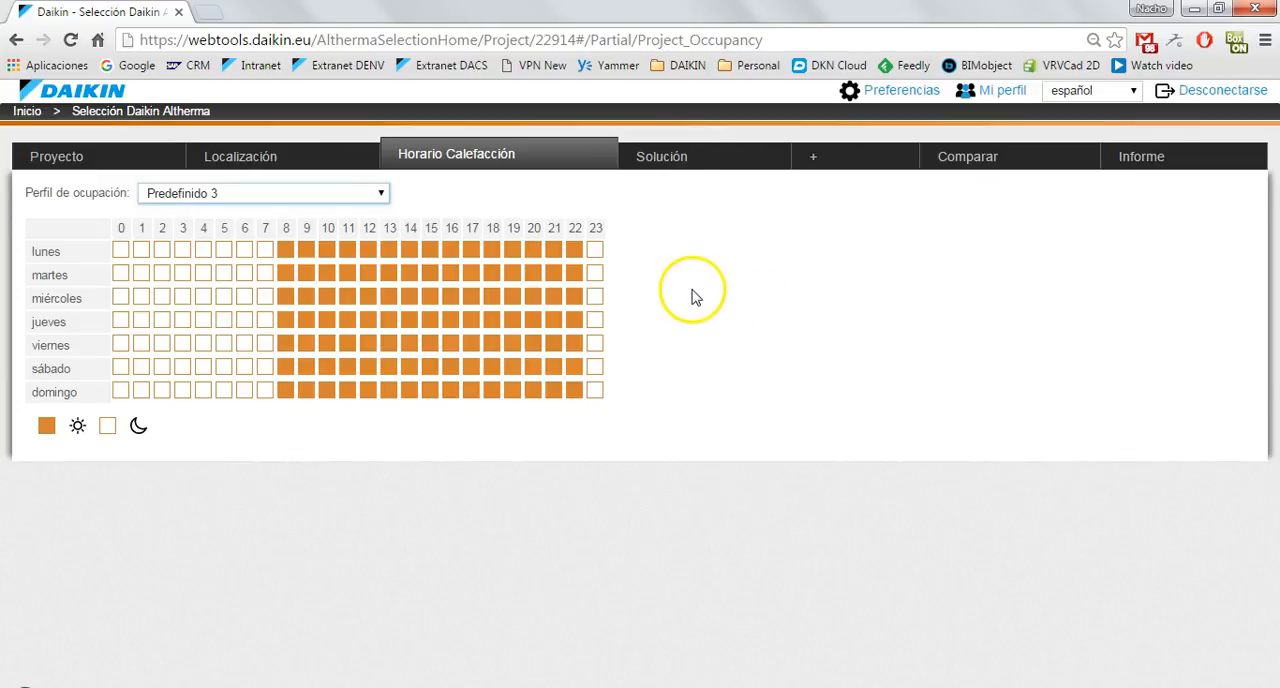
Try marking hour 5 on miércoles and jueves and hour 6 on miércoles as daytime heating, and clear those hours again.
{"action": "left_click", "coordinate": [224, 296]}
{"action": "left_click", "coordinate": [222, 320]}
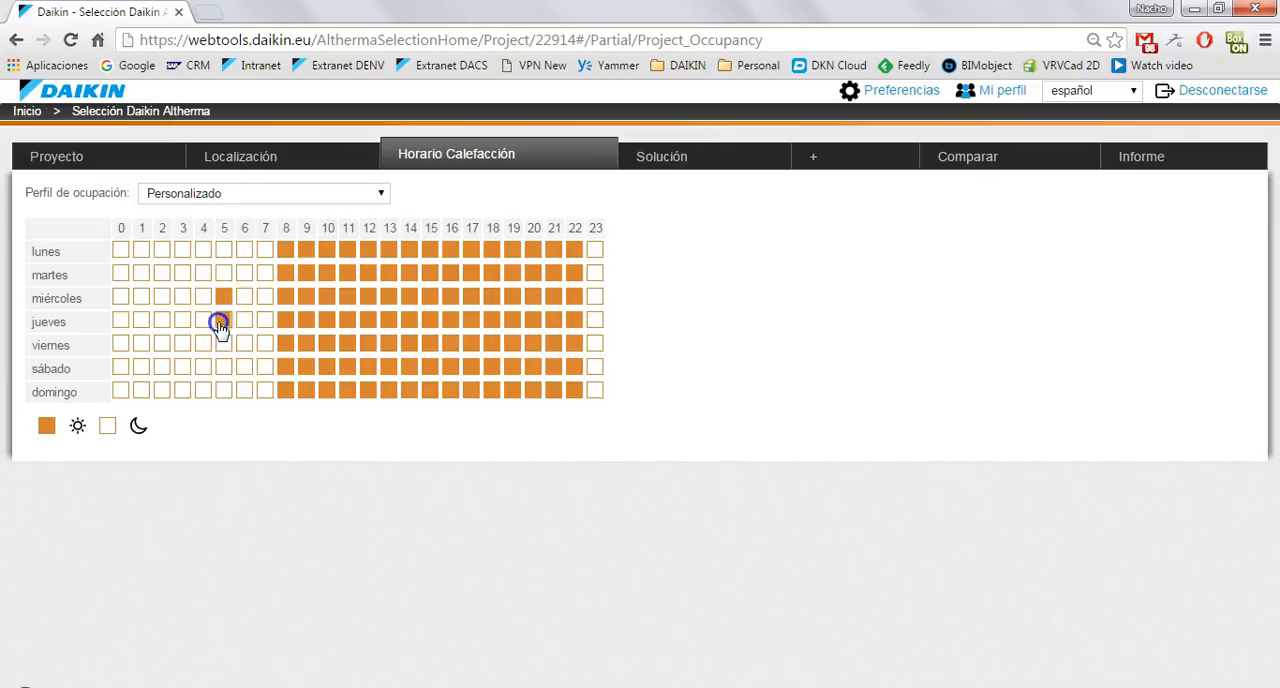
{"action": "left_click", "coordinate": [243, 296]}
{"action": "left_click", "coordinate": [221, 318]}
{"action": "left_click", "coordinate": [223, 297]}
{"action": "left_click", "coordinate": [243, 297]}
In the needs of Sistema 1, compare the two application types and choose Calor y frío.
{"action": "left_click", "coordinate": [673, 158]}
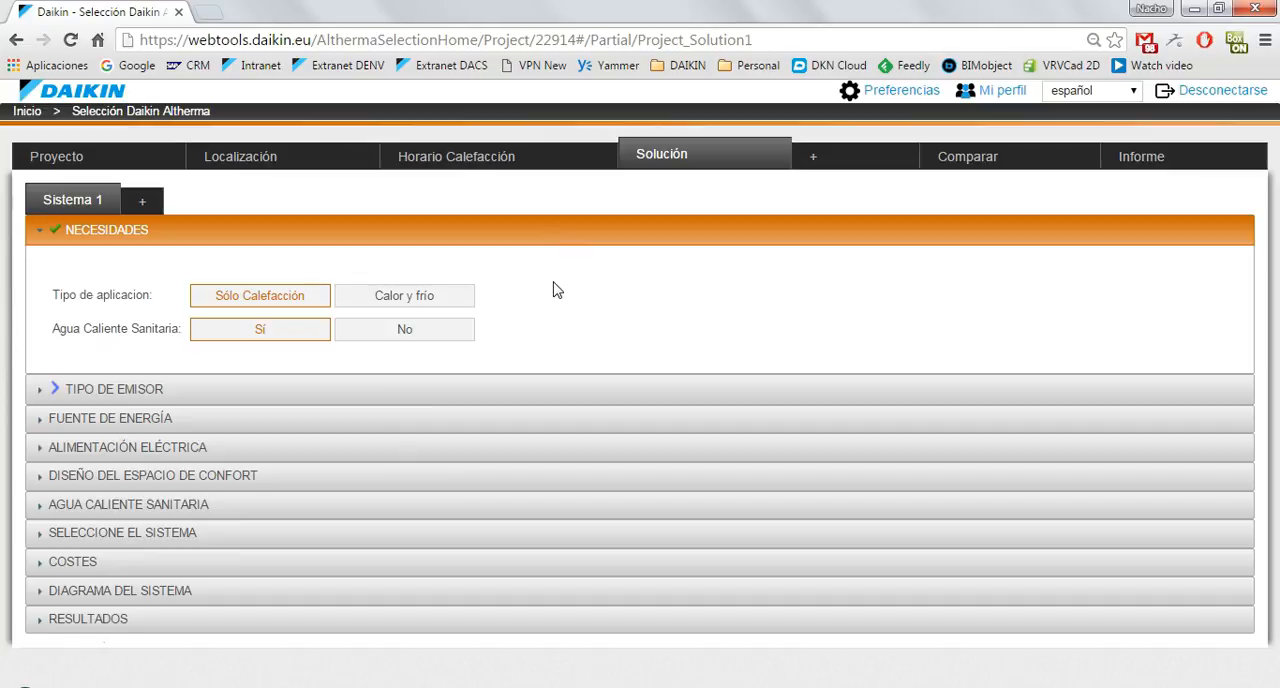
{"action": "left_click", "coordinate": [327, 292]}
{"action": "left_click", "coordinate": [420, 297]}
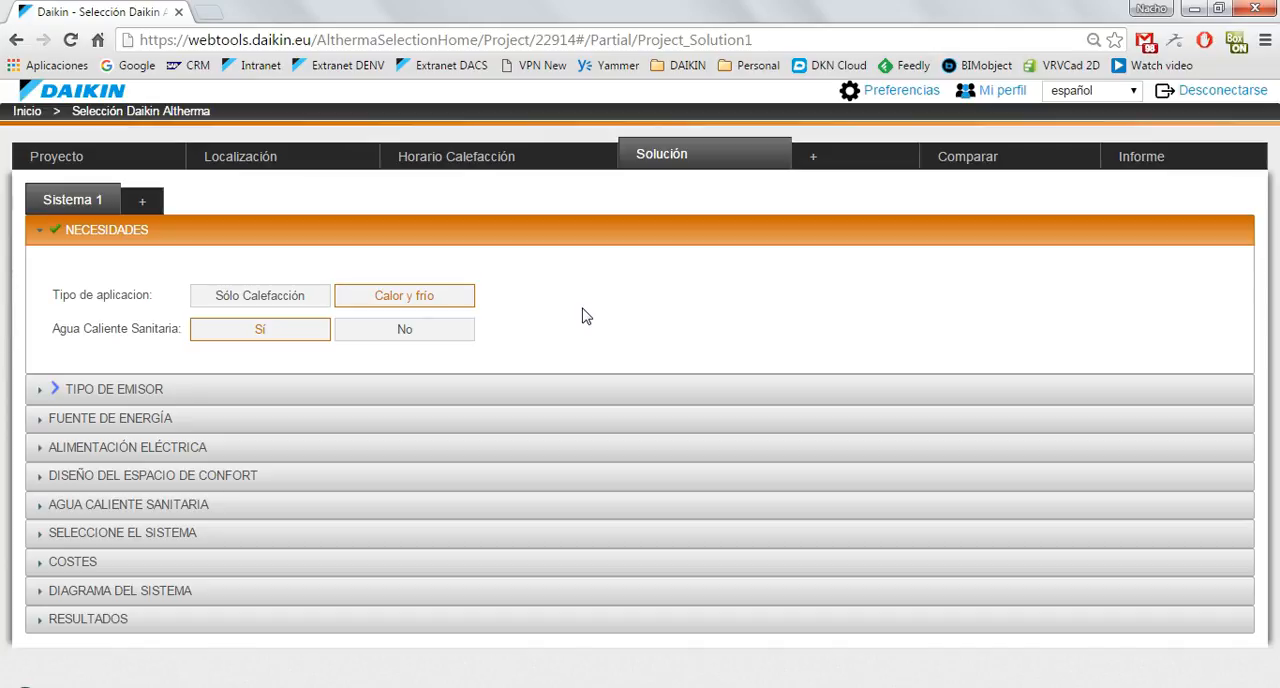
{"action": "left_click", "coordinate": [314, 300]}
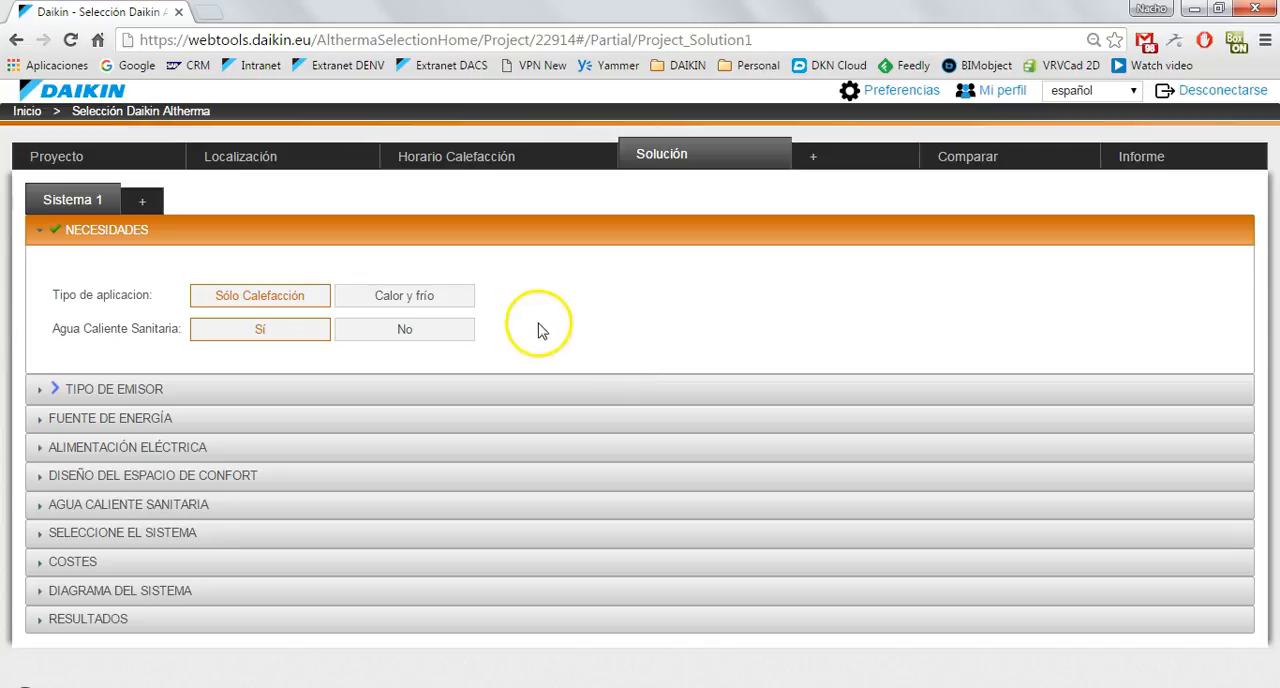
{"action": "left_click", "coordinate": [431, 307]}
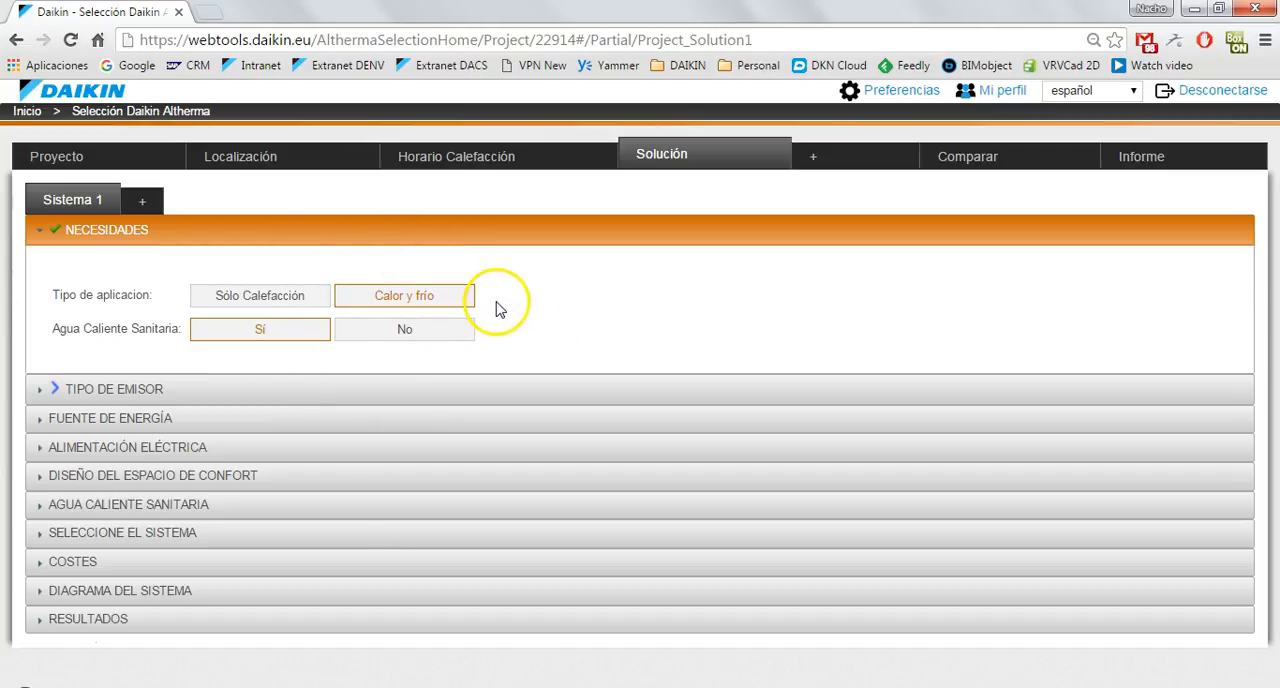
Select Calefacción por suelo radiante as the emitter, try a 50 °C upper LWT limit and set it back to 35 °C.
{"action": "left_click", "coordinate": [103, 392]}
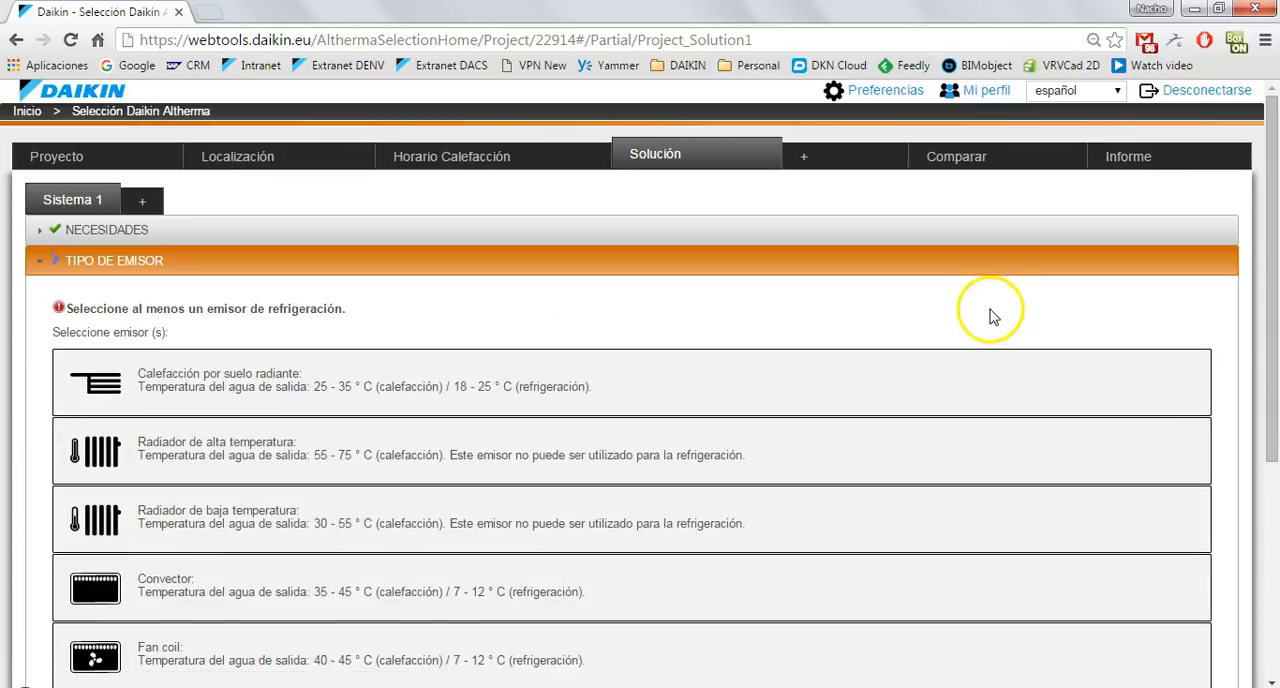
{"action": "scroll", "coordinate": [988, 316], "scroll_direction": "down", "scroll_amount": 2}
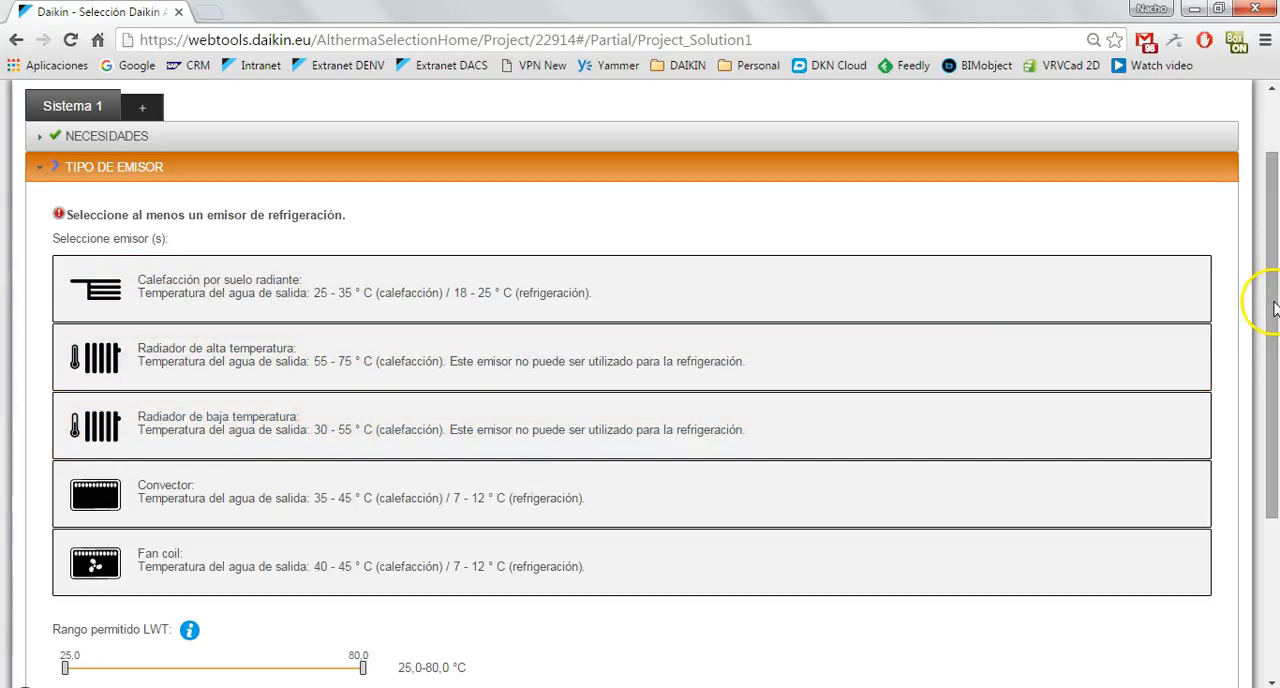
{"action": "left_click_drag", "start_coordinate": [1268, 300], "coordinate": [1268, 369]}
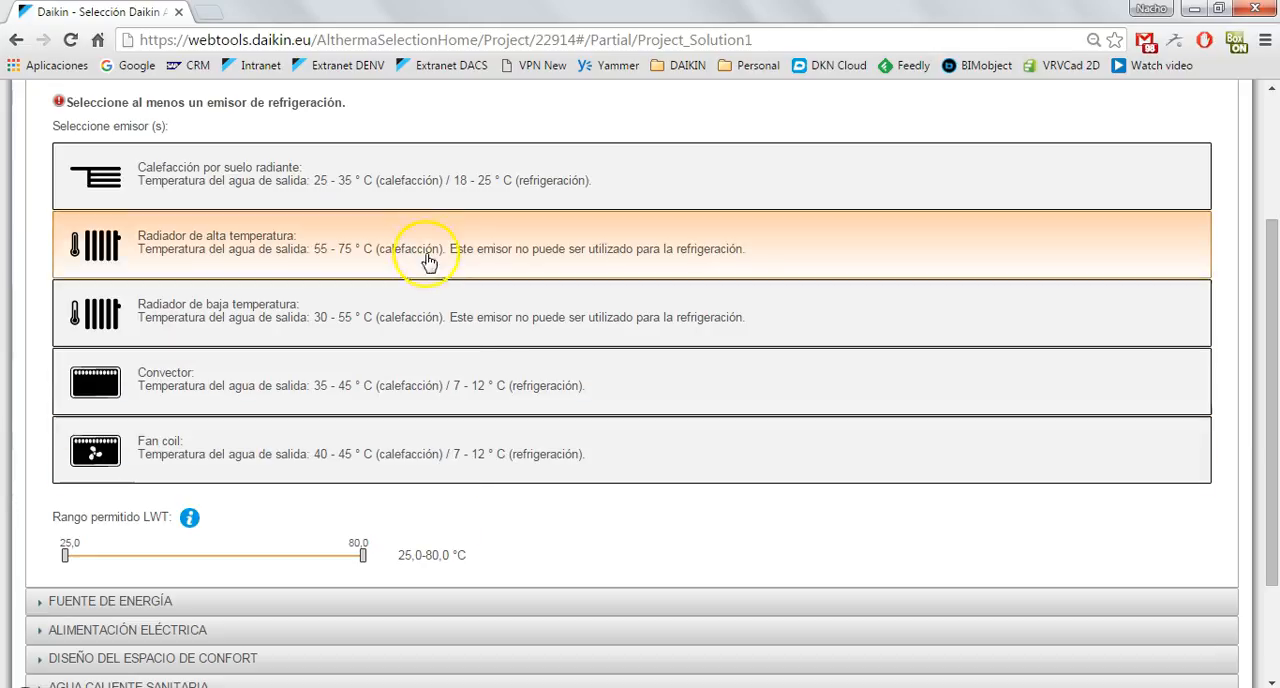
{"action": "left_click", "coordinate": [403, 190]}
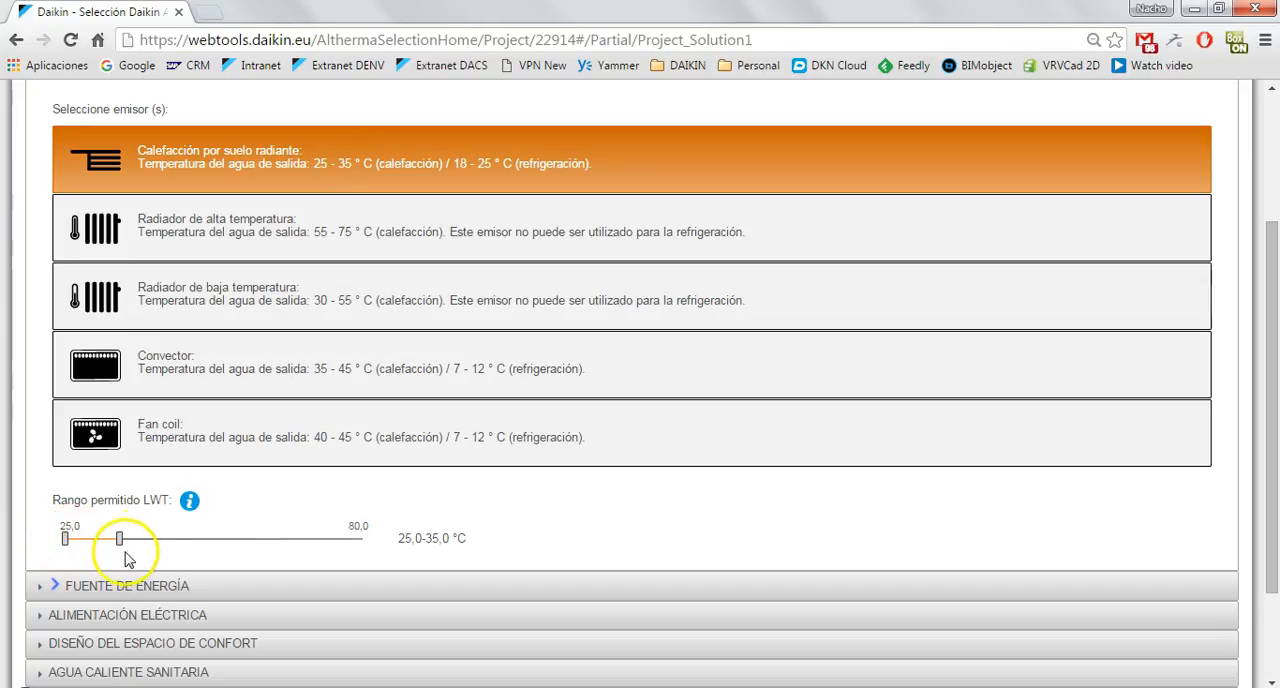
{"action": "left_click_drag", "start_coordinate": [119, 549], "coordinate": [203, 545]}
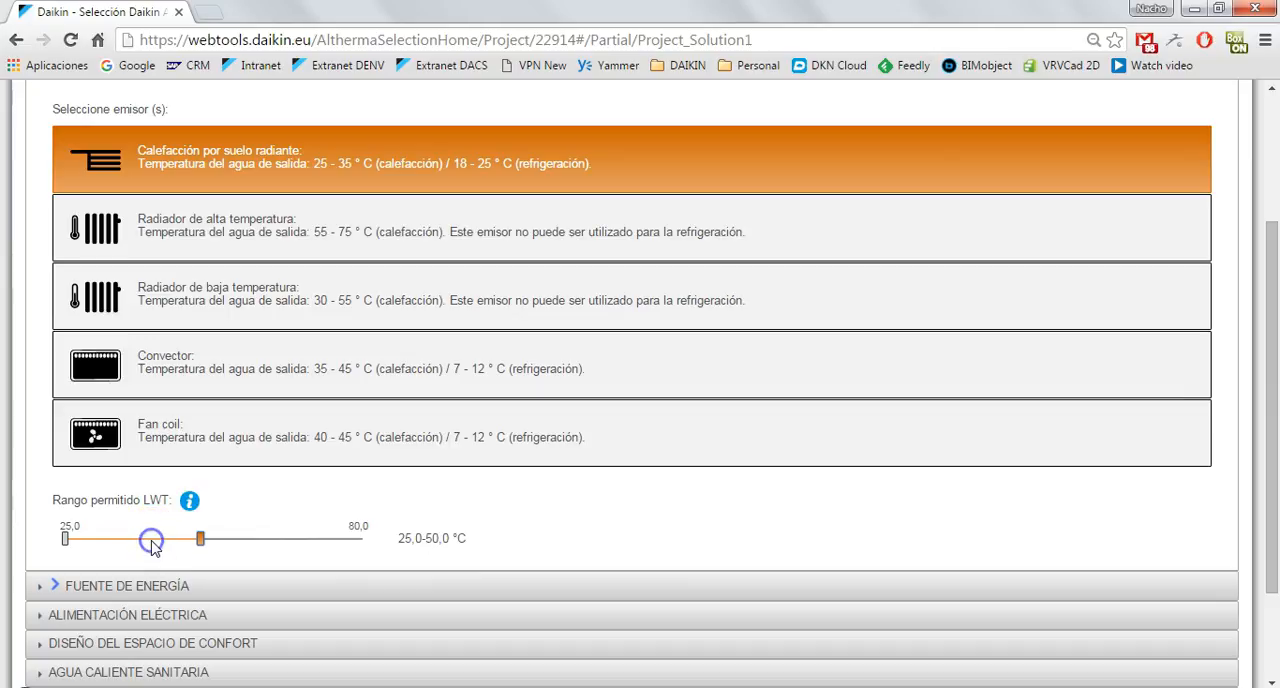
{"action": "left_click_drag", "start_coordinate": [203, 542], "coordinate": [119, 543]}
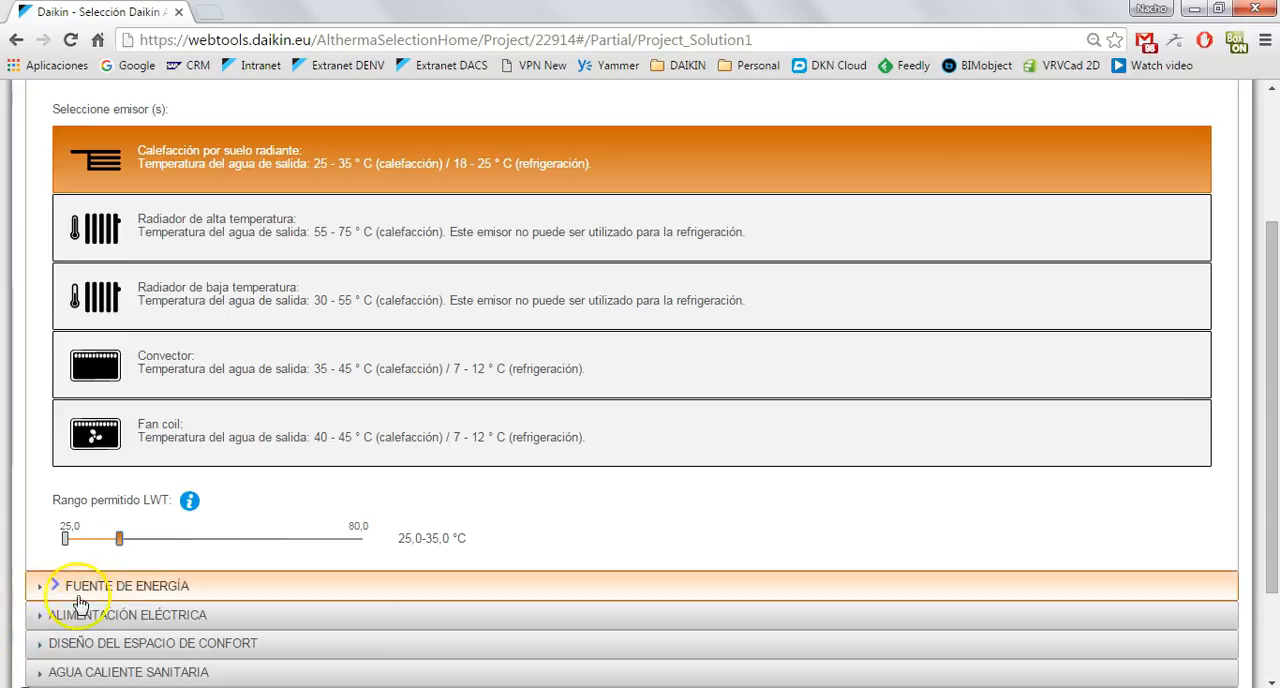
Try the Sólo Calefacción application type to compare the energy sources offered, and restore Calor y frío.
{"action": "left_click", "coordinate": [133, 588]}
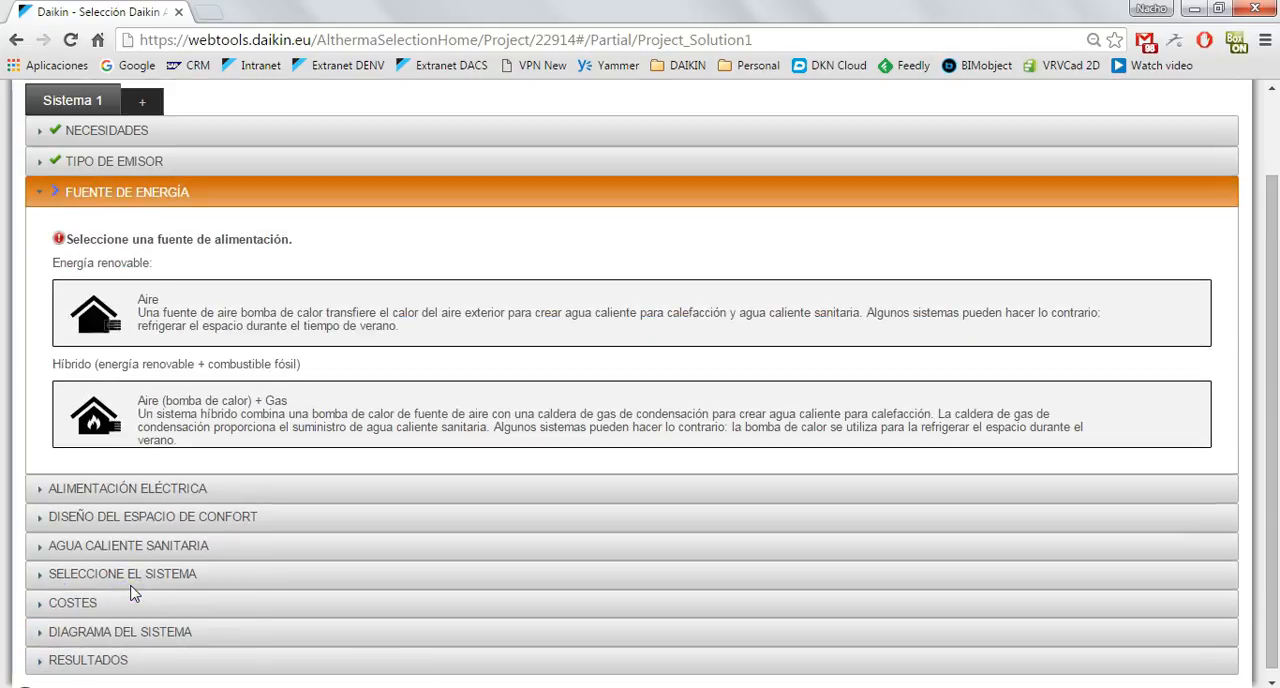
{"action": "left_click", "coordinate": [320, 516]}
{"action": "left_click", "coordinate": [101, 141]}
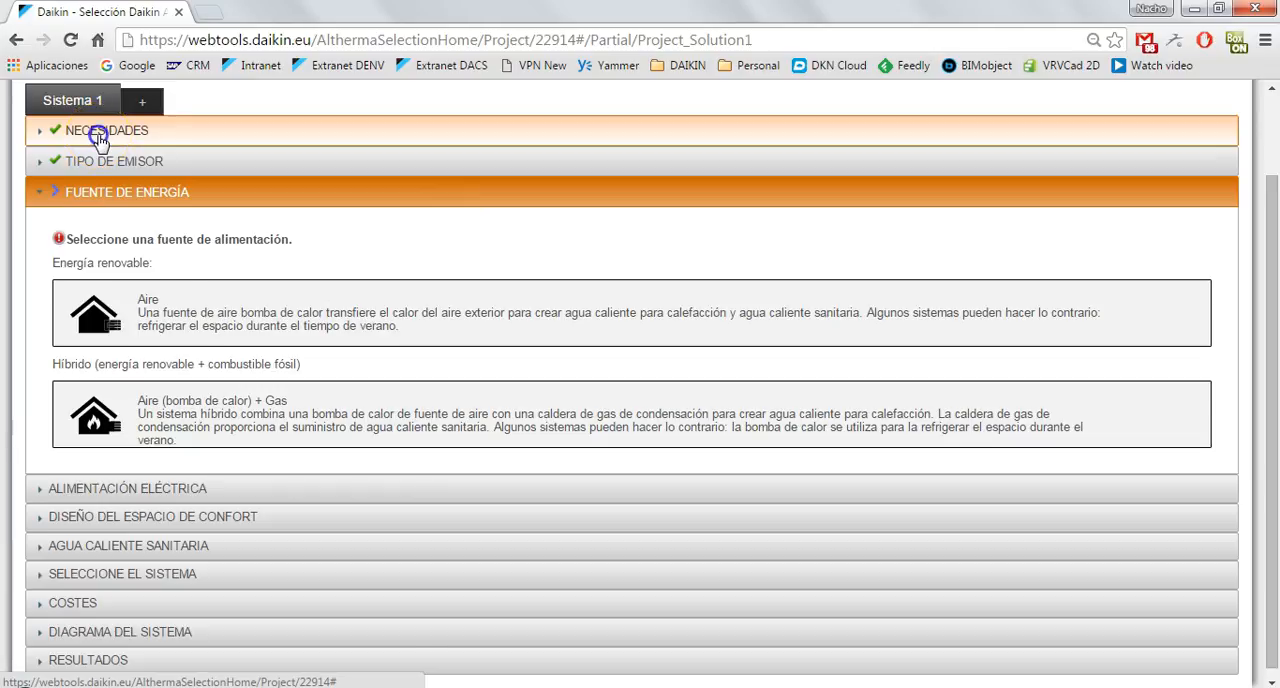
{"action": "left_click", "coordinate": [258, 306]}
{"action": "left_click", "coordinate": [671, 255]}
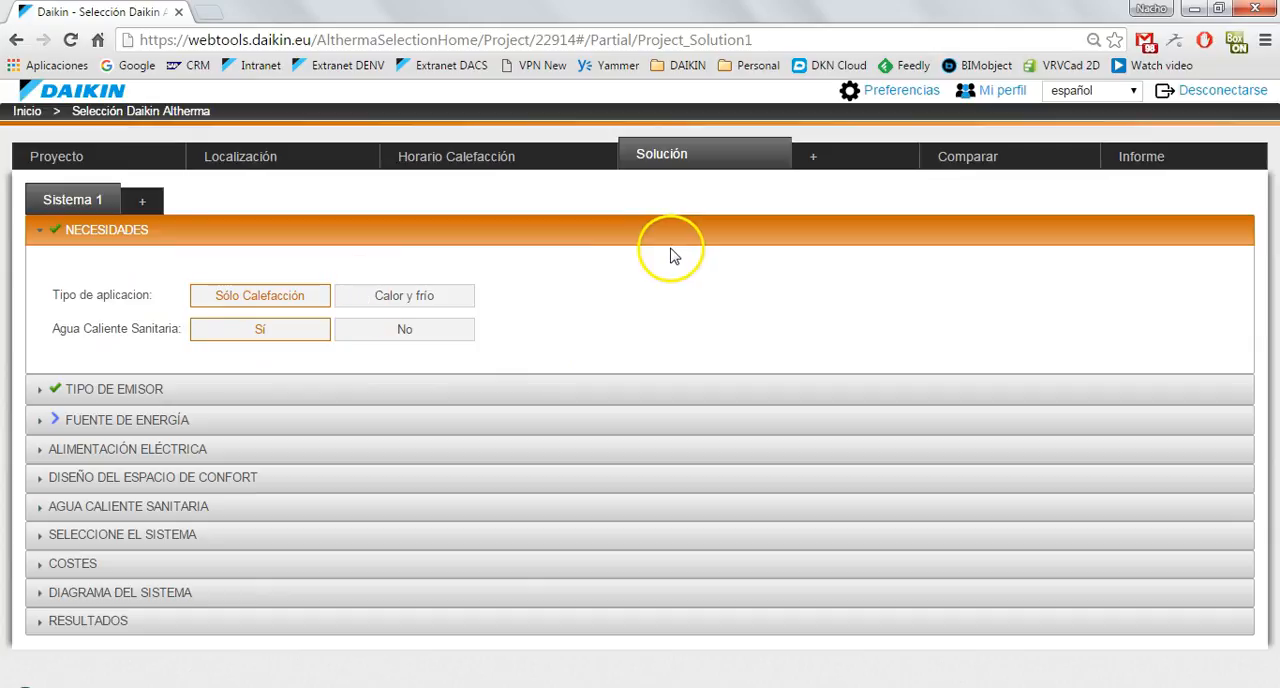
{"action": "left_click", "coordinate": [168, 424]}
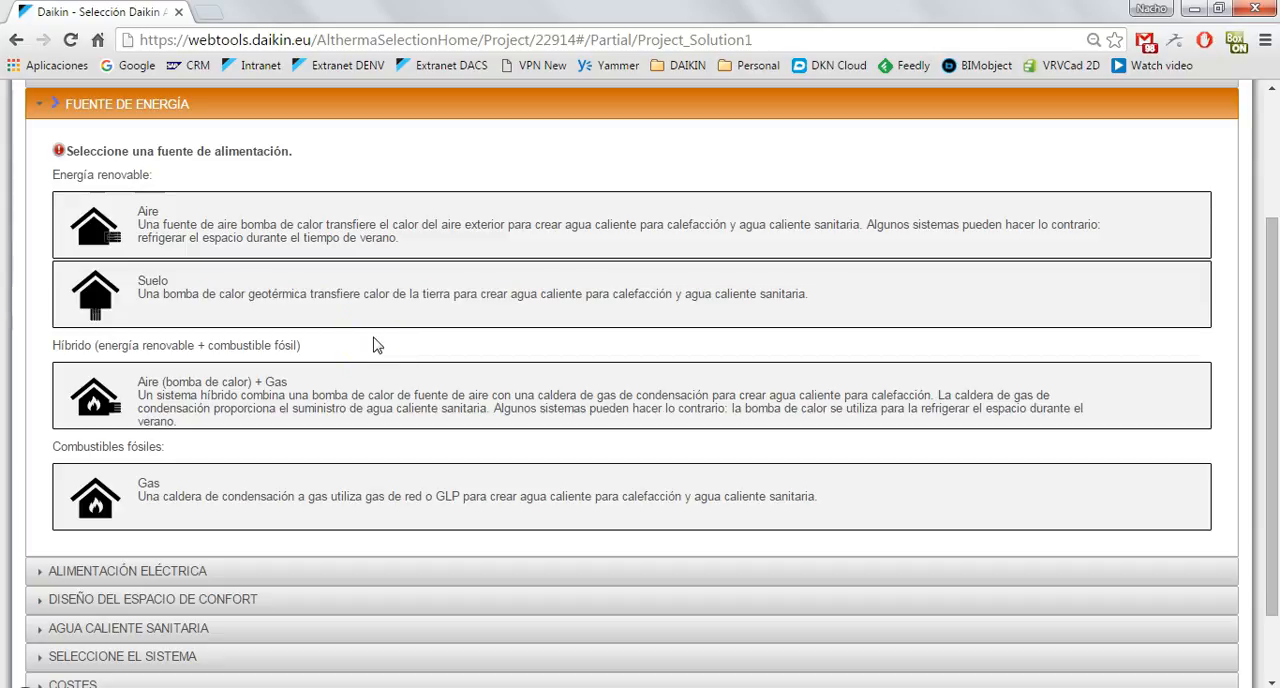
{"action": "scroll", "coordinate": [376, 345], "scroll_direction": "up", "scroll_amount": 2}
{"action": "left_click", "coordinate": [298, 345]}
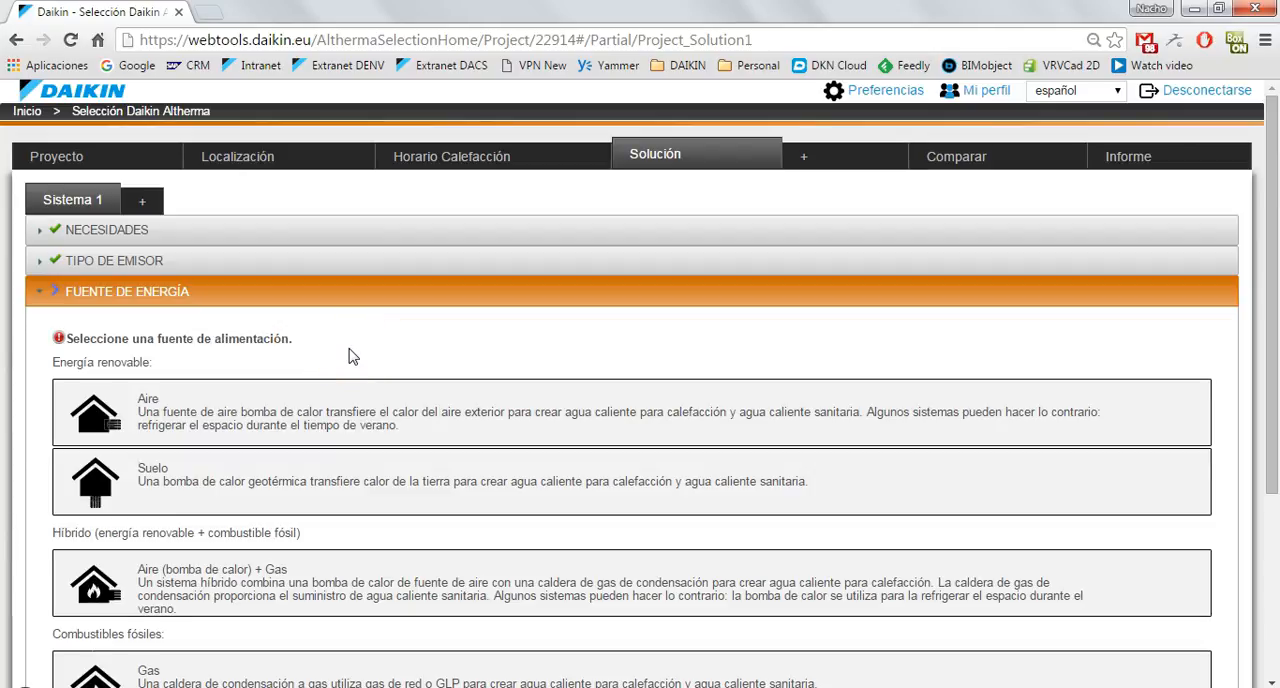
{"action": "left_click", "coordinate": [340, 318]}
{"action": "left_click", "coordinate": [400, 342]}
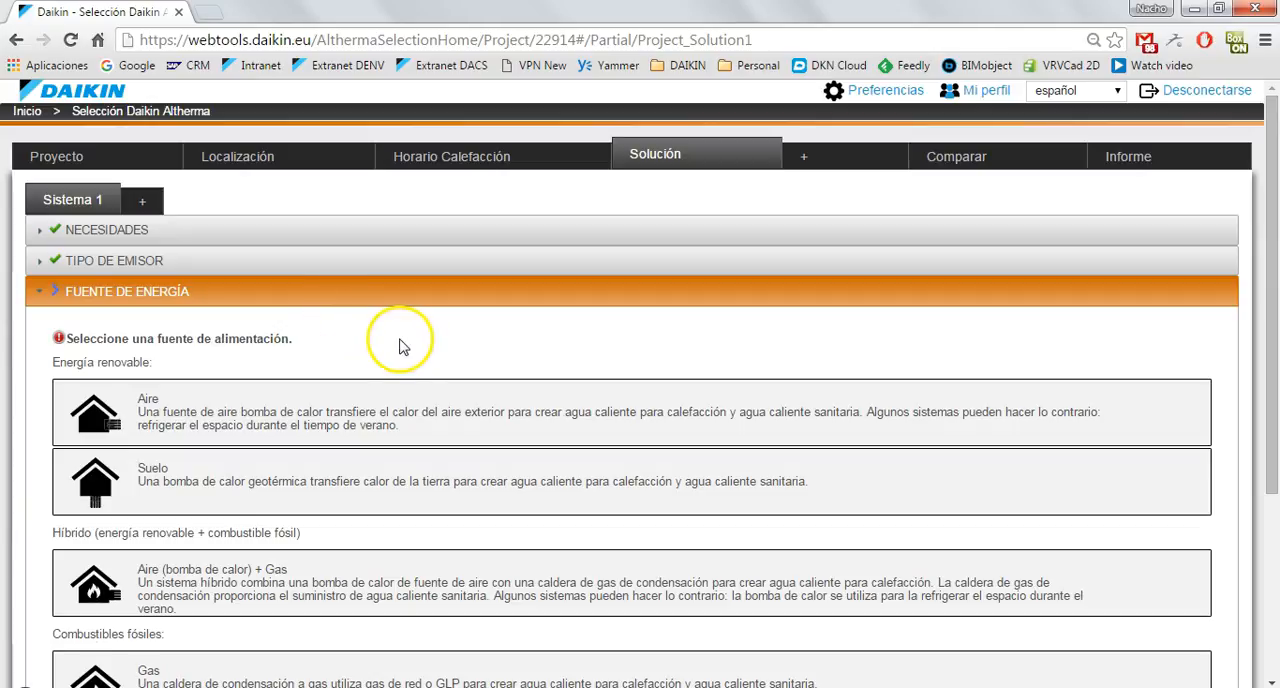
{"action": "left_click", "coordinate": [116, 234]}
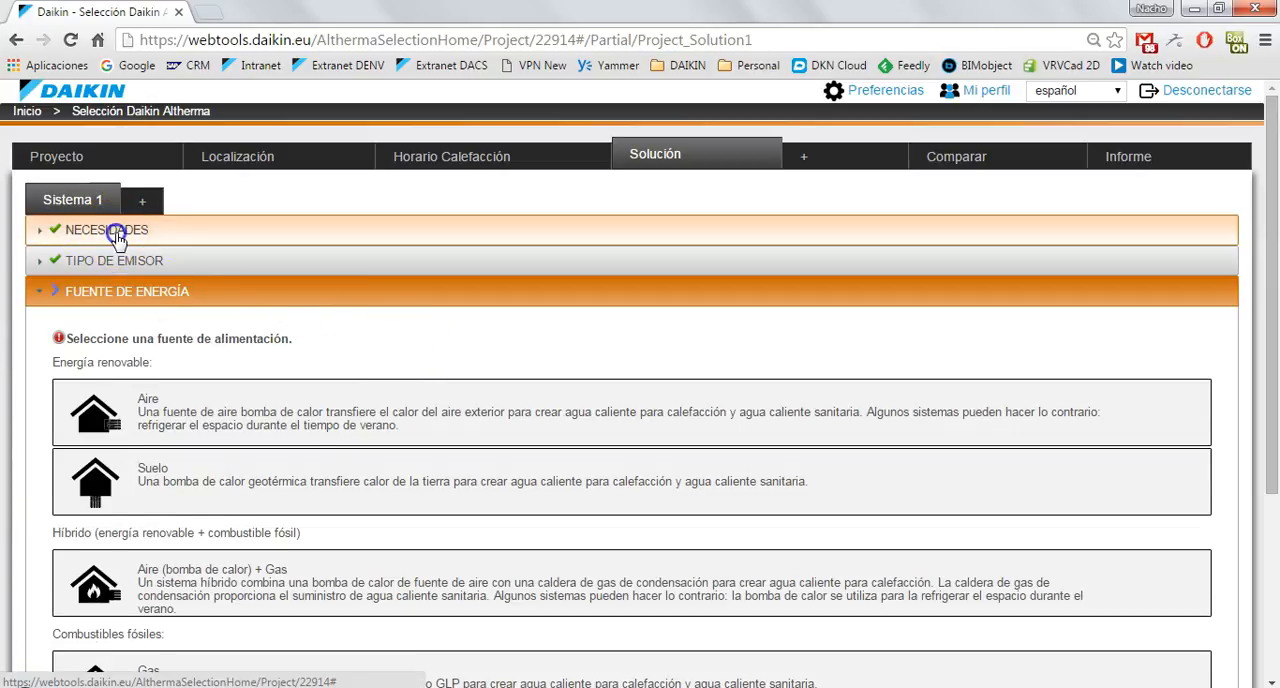
{"action": "left_click", "coordinate": [388, 294]}
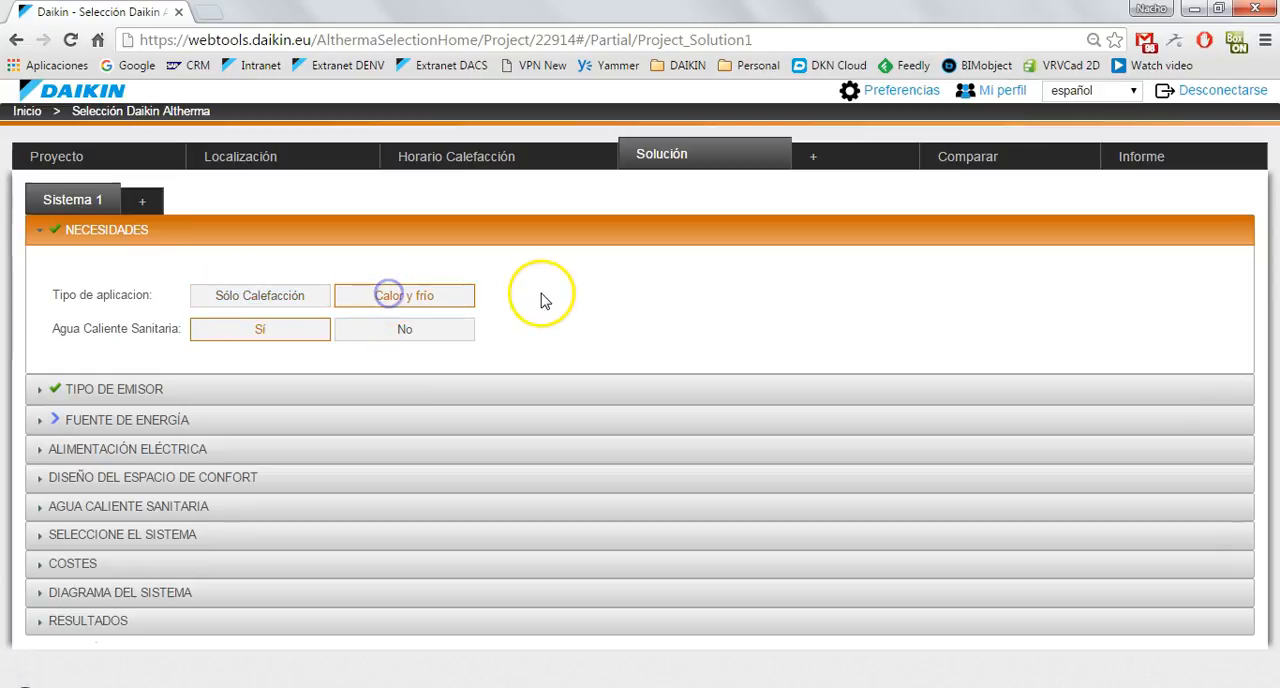
Choose Aire as the renewable energy source for Sistema 1.
{"action": "left_click", "coordinate": [133, 420]}
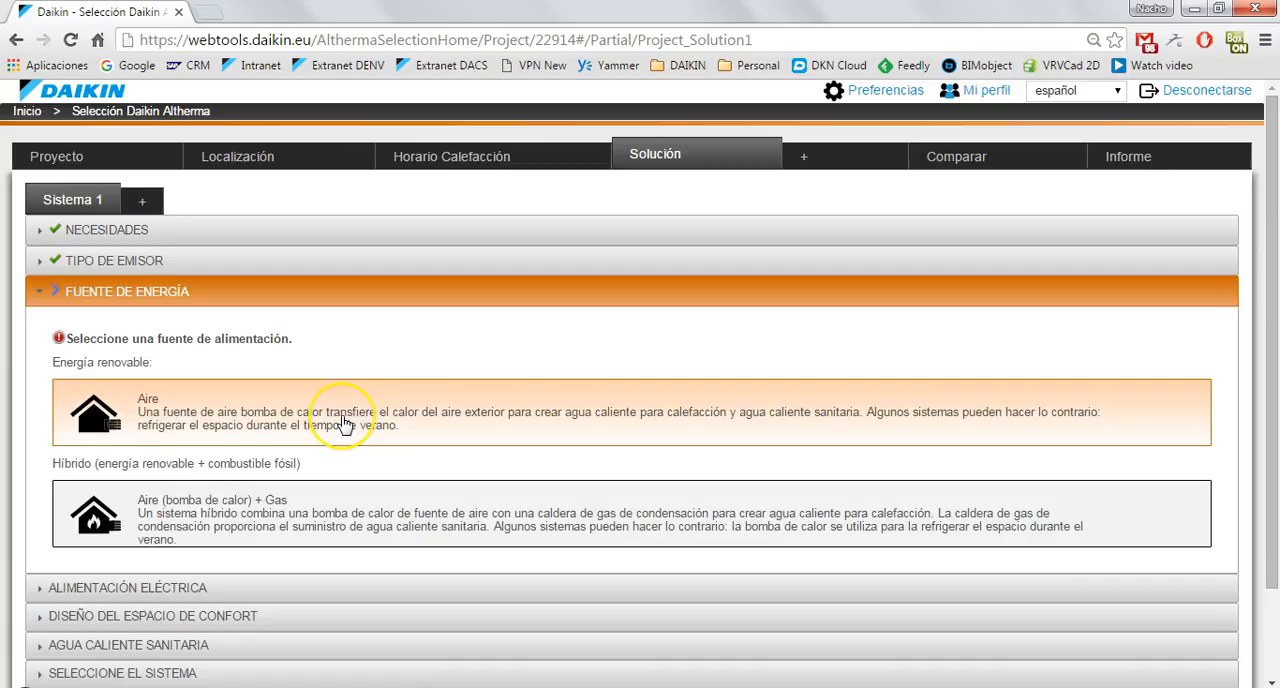
{"action": "left_click", "coordinate": [343, 424]}
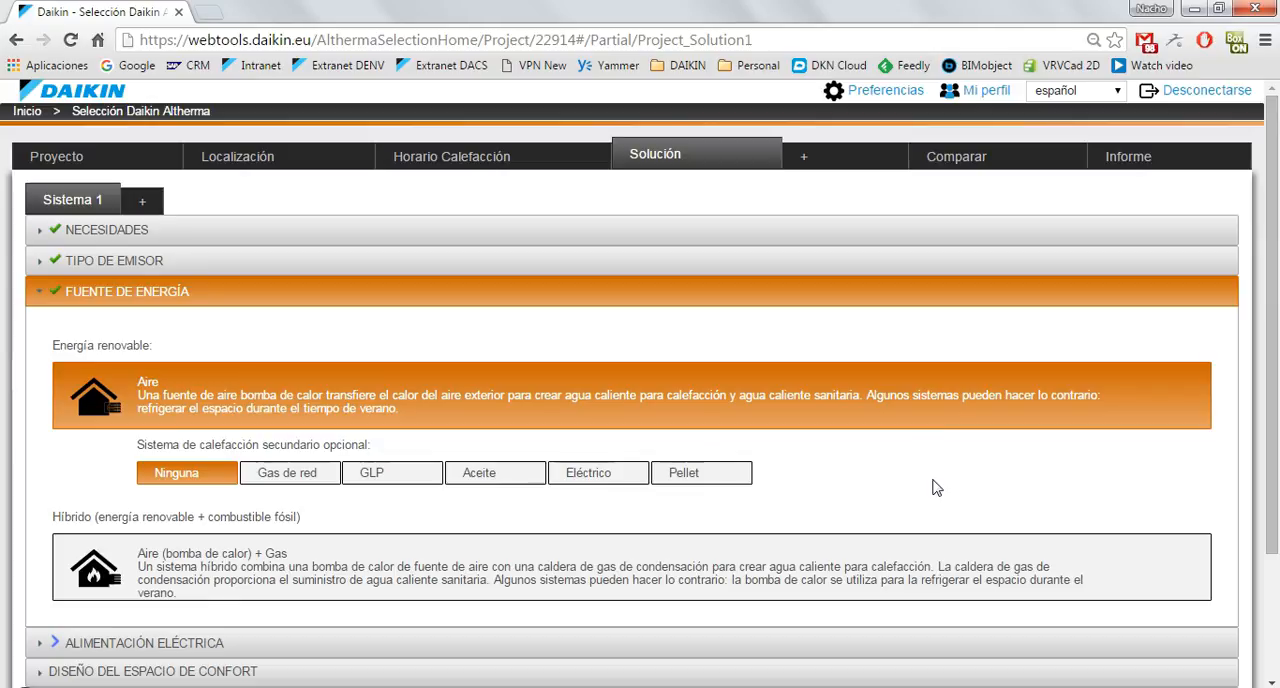
{"action": "scroll", "coordinate": [936, 487], "scroll_direction": "down", "scroll_amount": 1}
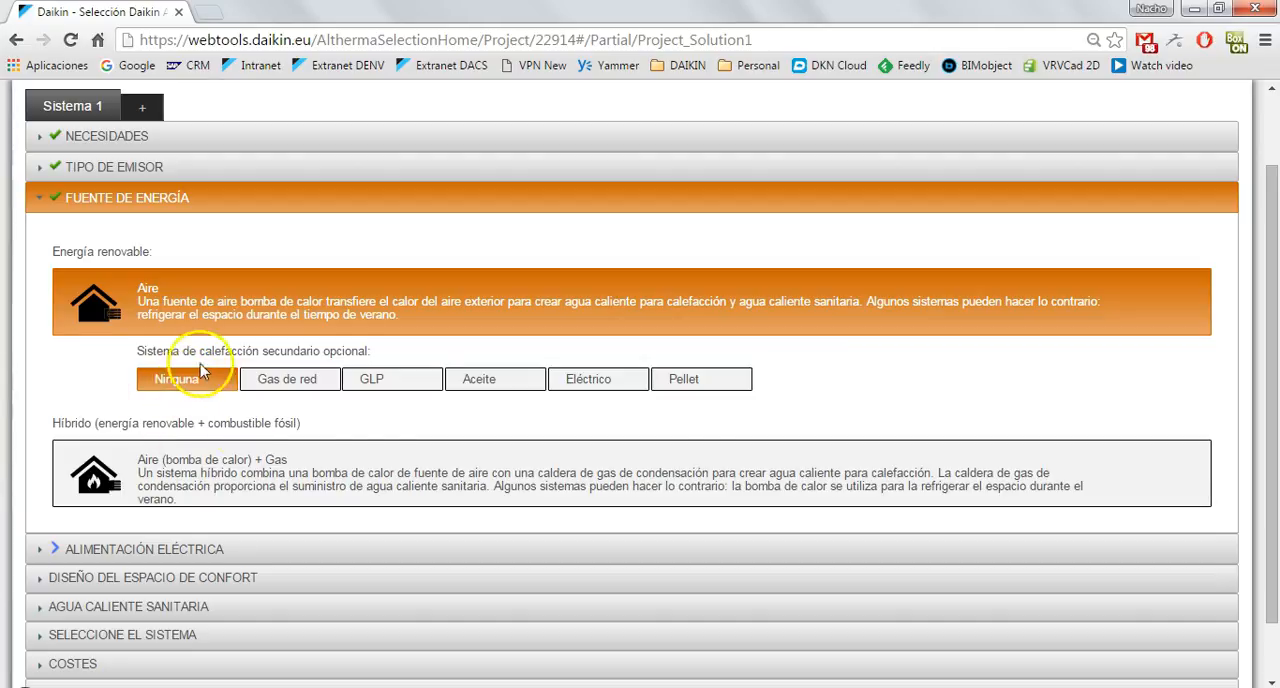
Set the property's electrical supply to 230V - 1 fase.
{"action": "scroll", "coordinate": [1010, 384], "scroll_direction": "down", "scroll_amount": 1}
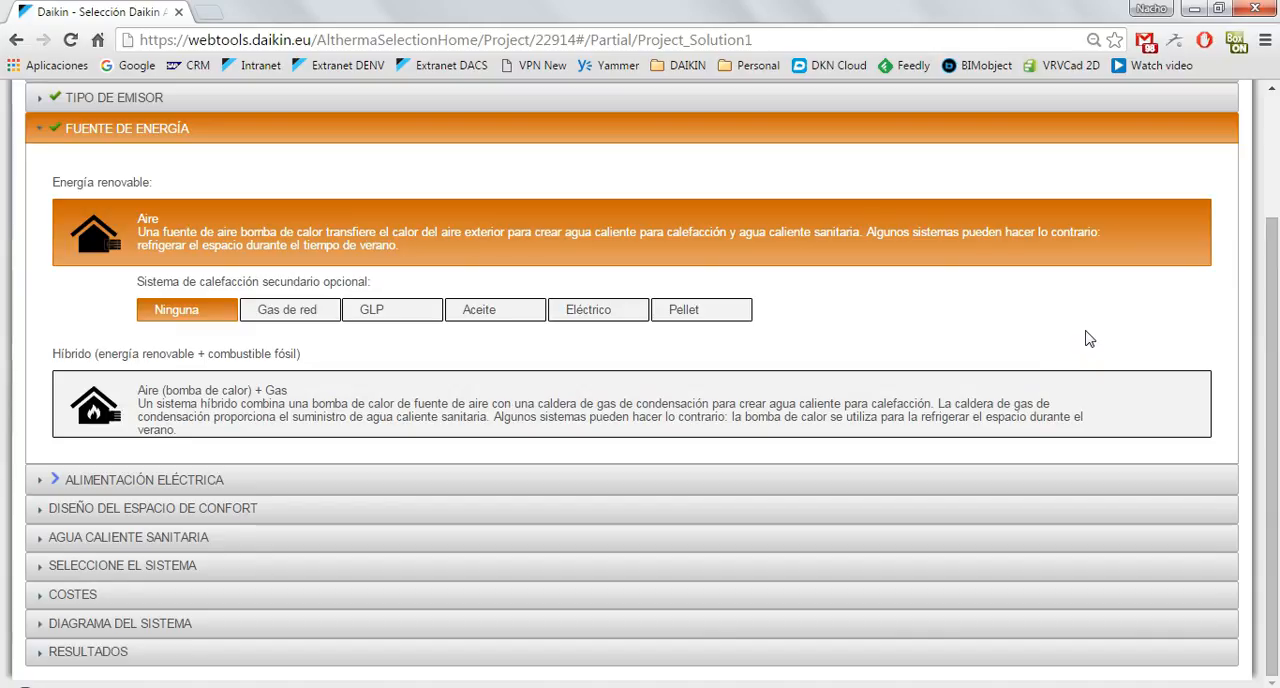
{"action": "left_click", "coordinate": [140, 481]}
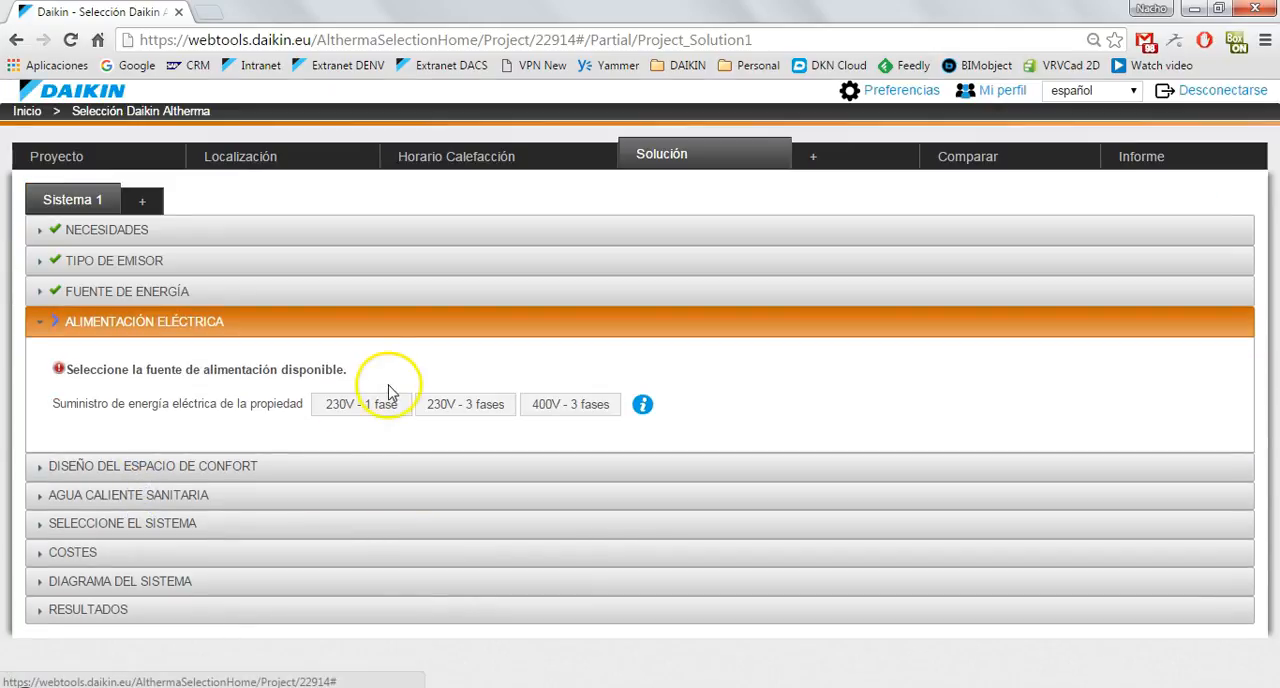
{"action": "left_click", "coordinate": [368, 407]}
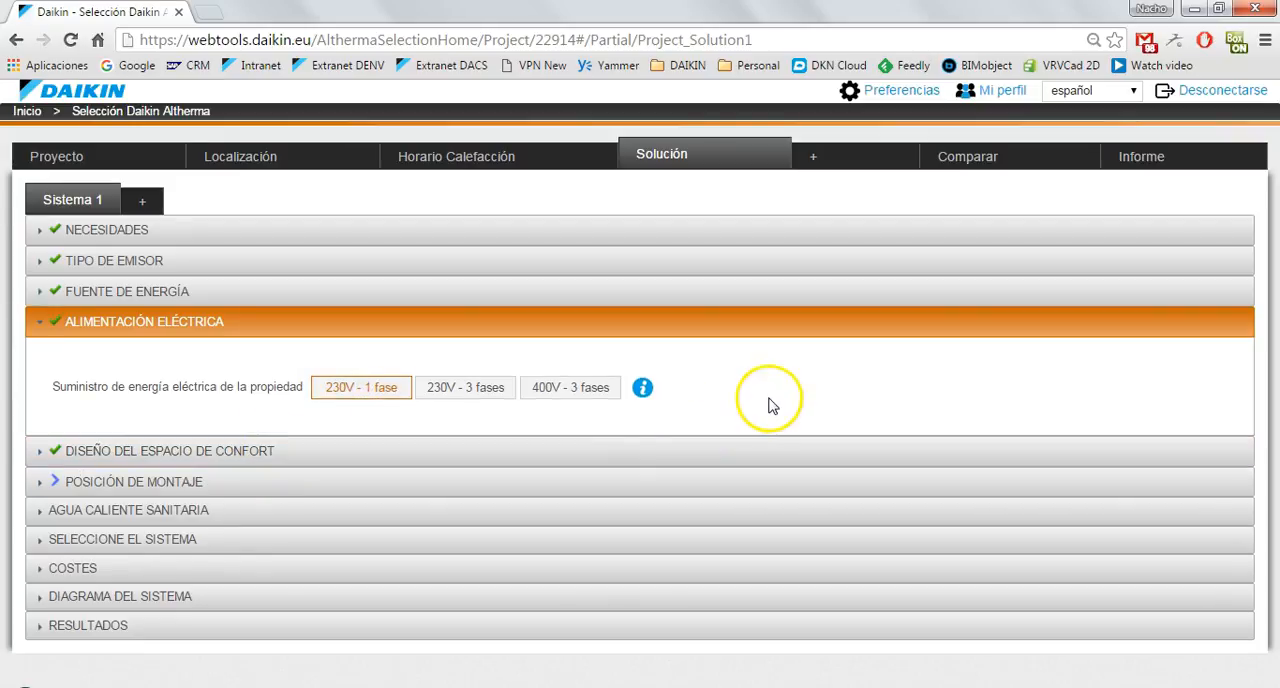
Open Diseño del espacio de confort and set the night setpoint variation to -3 °C for heating and 3 °C for cooling.
{"action": "left_click", "coordinate": [174, 451]}
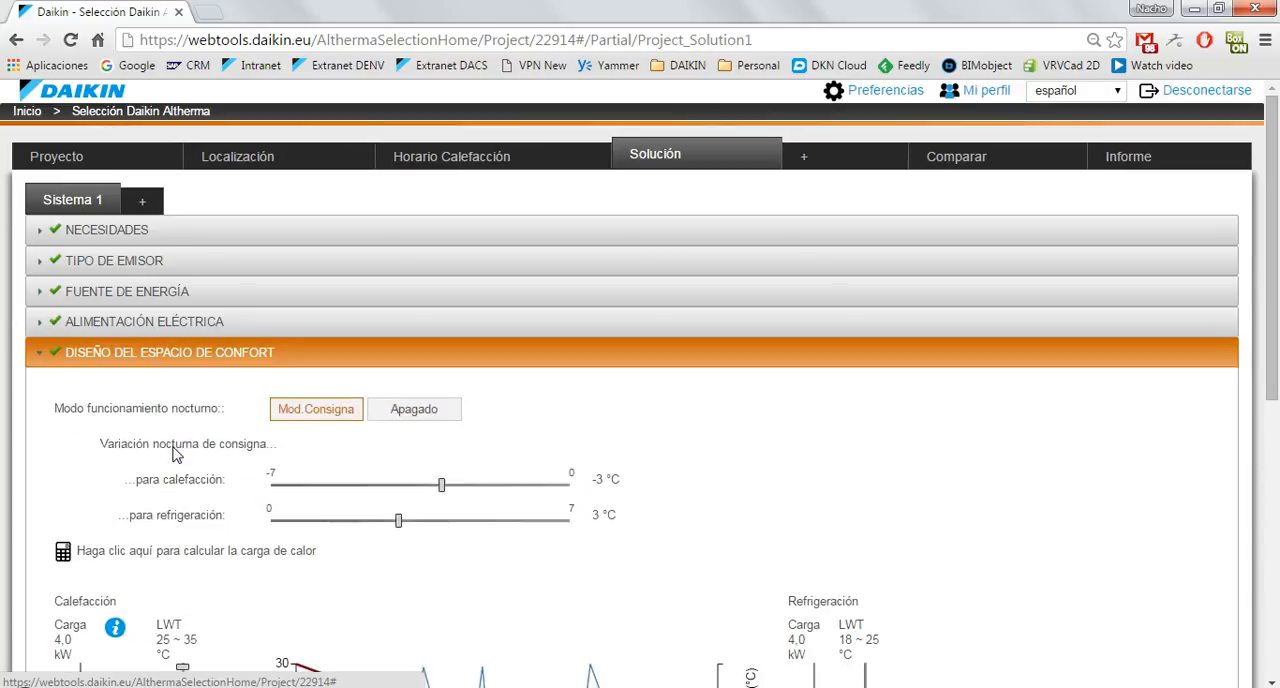
{"action": "scroll", "coordinate": [1120, 420], "scroll_direction": "down", "scroll_amount": 1}
{"action": "scroll", "coordinate": [1120, 420], "scroll_direction": "down", "scroll_amount": 2}
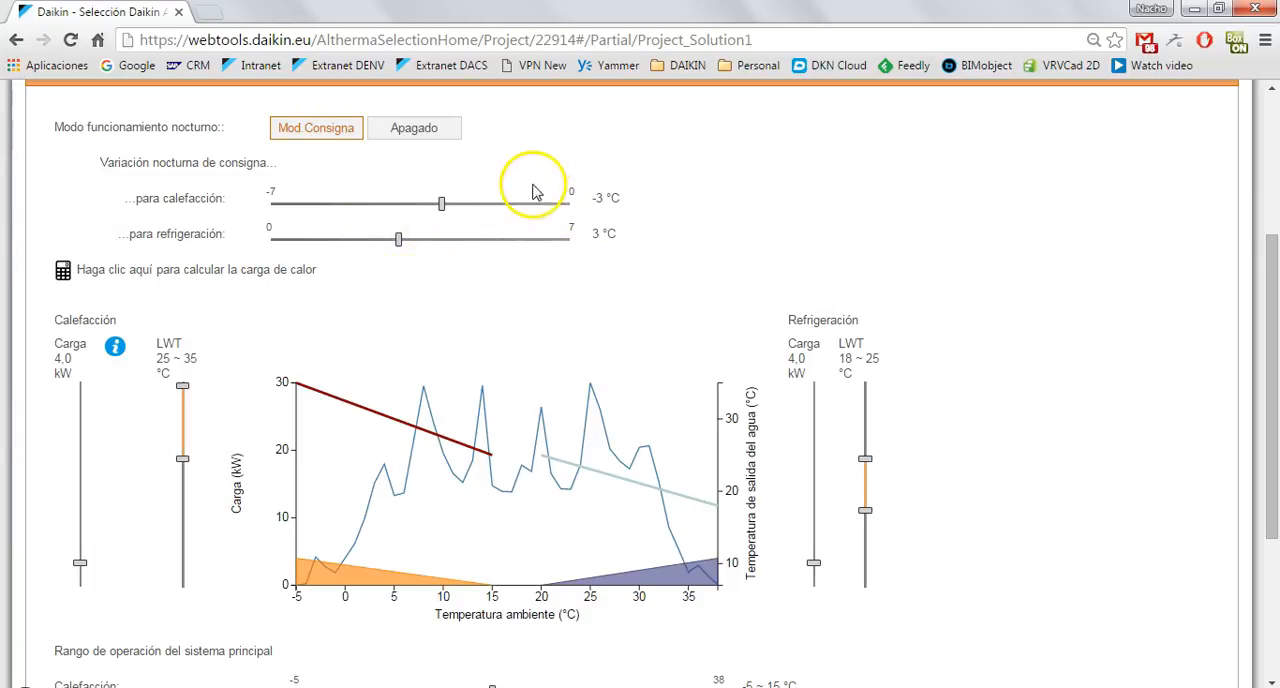
{"action": "mouse_move", "coordinate": [441, 210]}
{"action": "left_mouse_down"}
{"action": "mouse_move", "coordinate": [529, 206]}
{"action": "mouse_move", "coordinate": [440, 208]}
{"action": "left_mouse_up"}
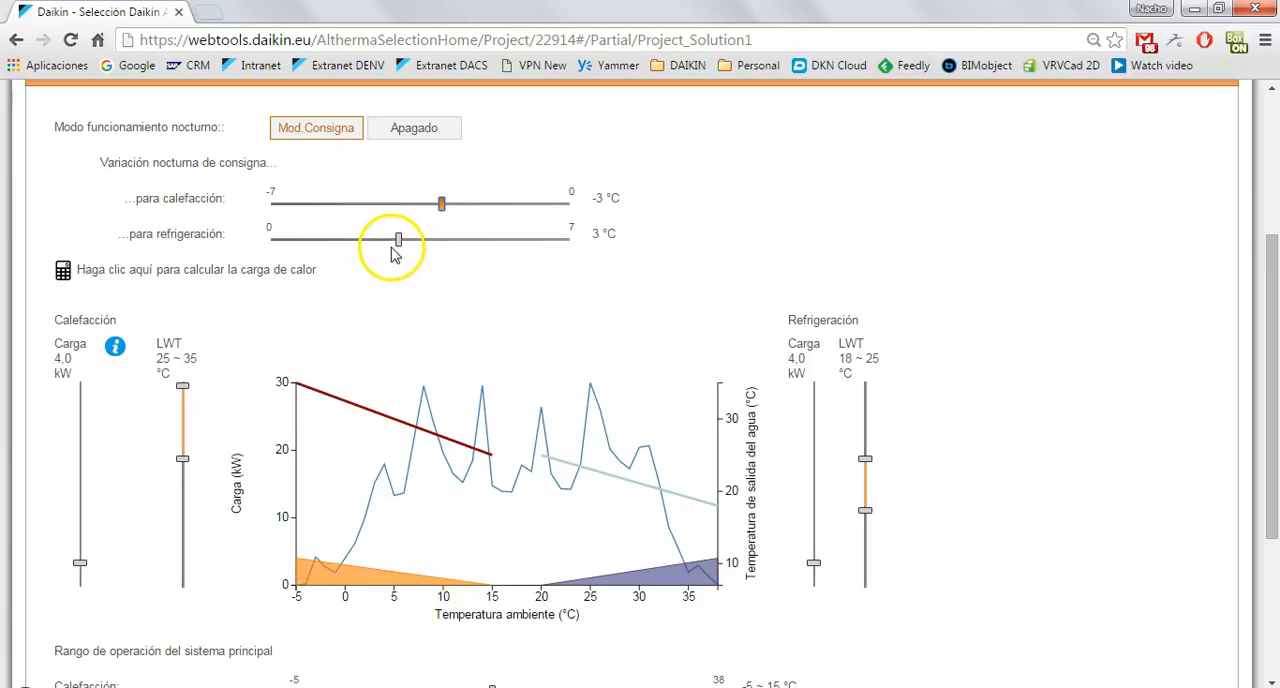
{"action": "mouse_move", "coordinate": [398, 248]}
{"action": "left_mouse_down"}
{"action": "mouse_move", "coordinate": [451, 250]}
{"action": "mouse_move", "coordinate": [363, 249]}
{"action": "mouse_move", "coordinate": [423, 251]}
{"action": "mouse_move", "coordinate": [402, 252]}
{"action": "left_mouse_up"}
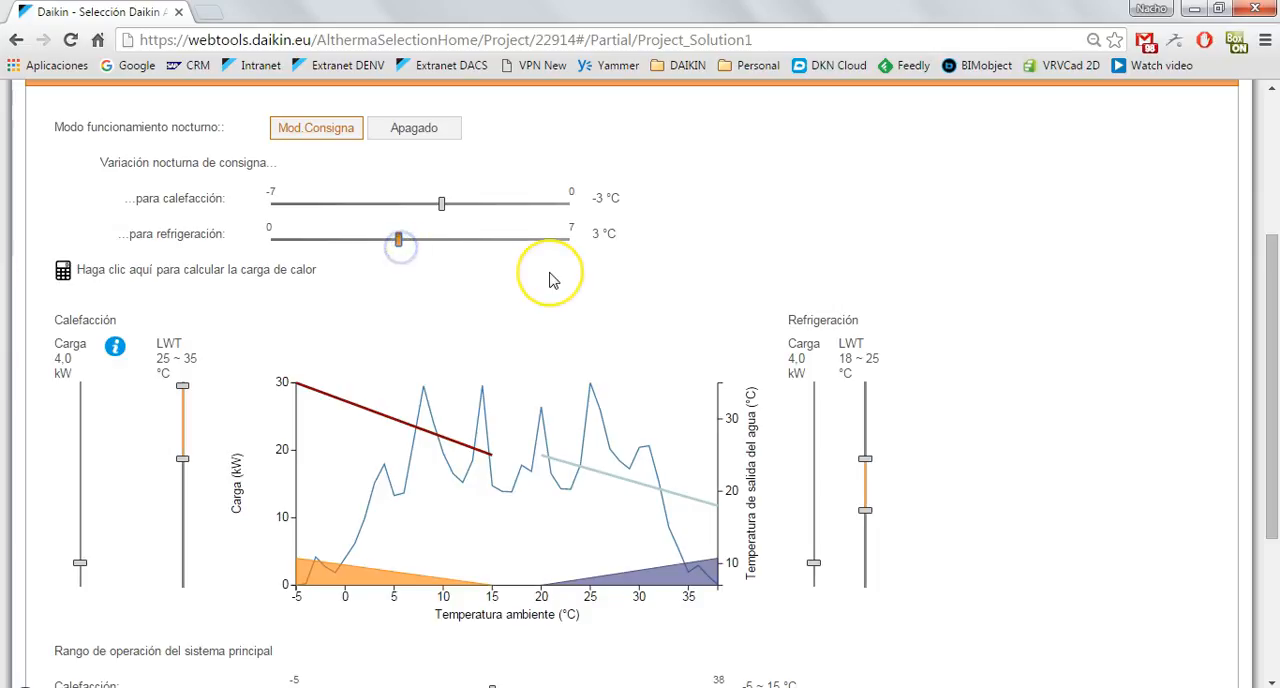
Set the heating load to 8,6 kW and the cooling load to 4,5 kW for the comfort space.
{"action": "scroll", "coordinate": [550, 273], "scroll_direction": "down", "scroll_amount": 2}
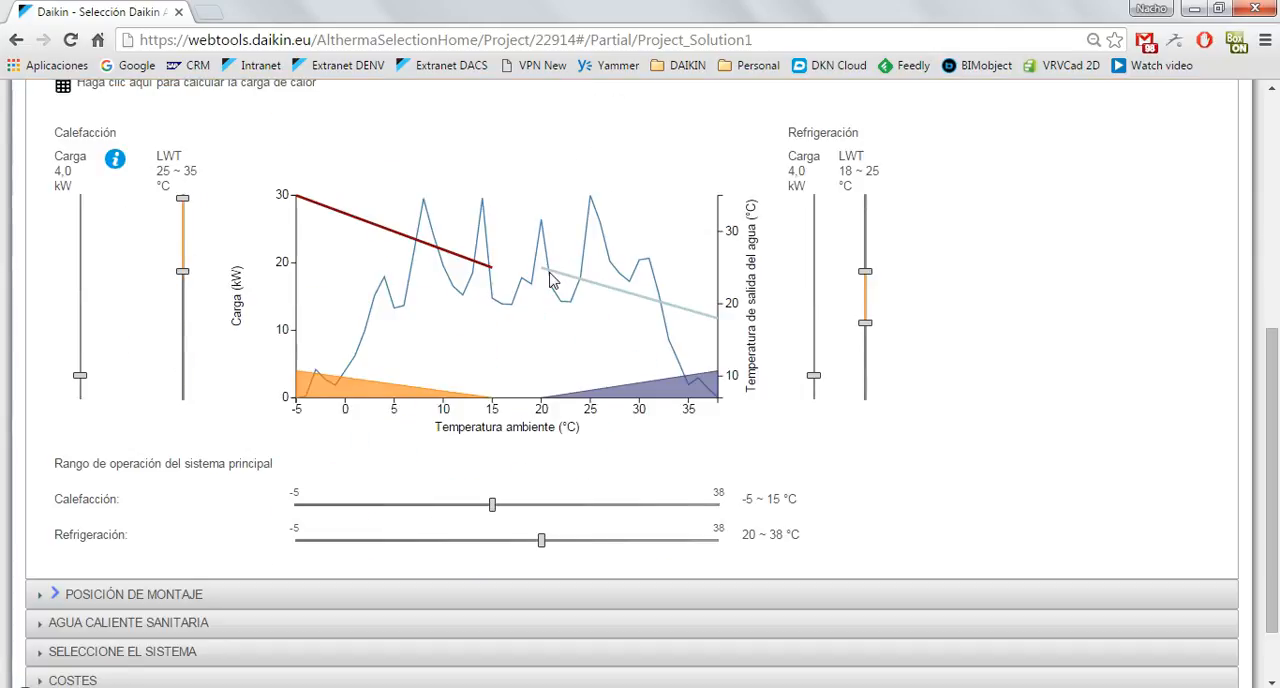
{"action": "scroll", "coordinate": [550, 273], "scroll_direction": "up", "scroll_amount": 1}
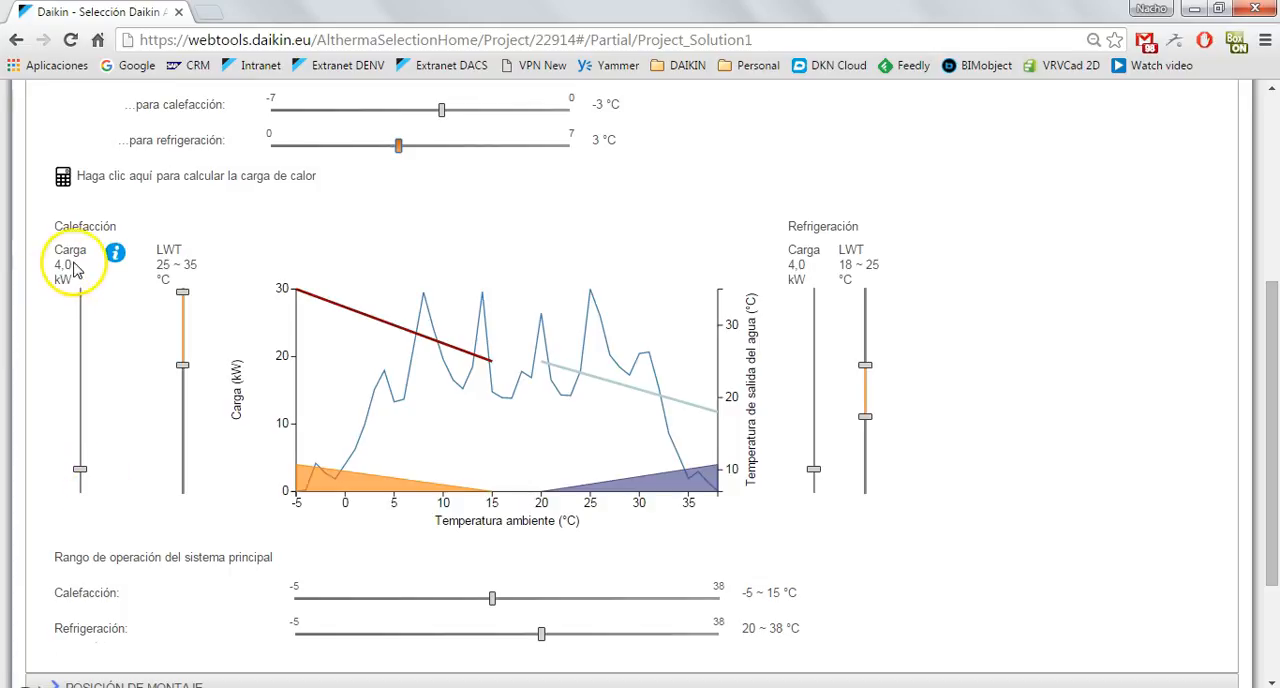
{"action": "left_click_drag", "start_coordinate": [80, 468], "coordinate": [86, 443]}
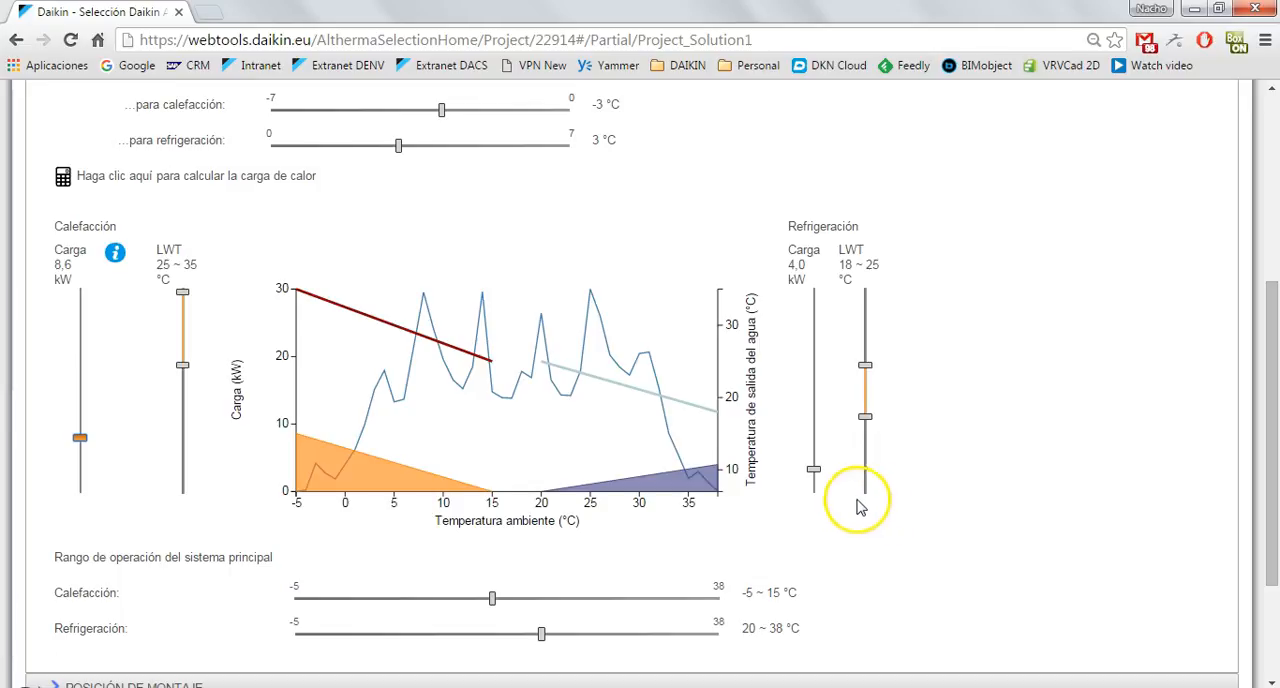
{"action": "left_click", "coordinate": [812, 467]}
{"action": "mouse_move", "coordinate": [812, 467]}
{"action": "left_mouse_down"}
{"action": "mouse_move", "coordinate": [814, 445]}
{"action": "mouse_move", "coordinate": [813, 468]}
{"action": "left_mouse_up"}
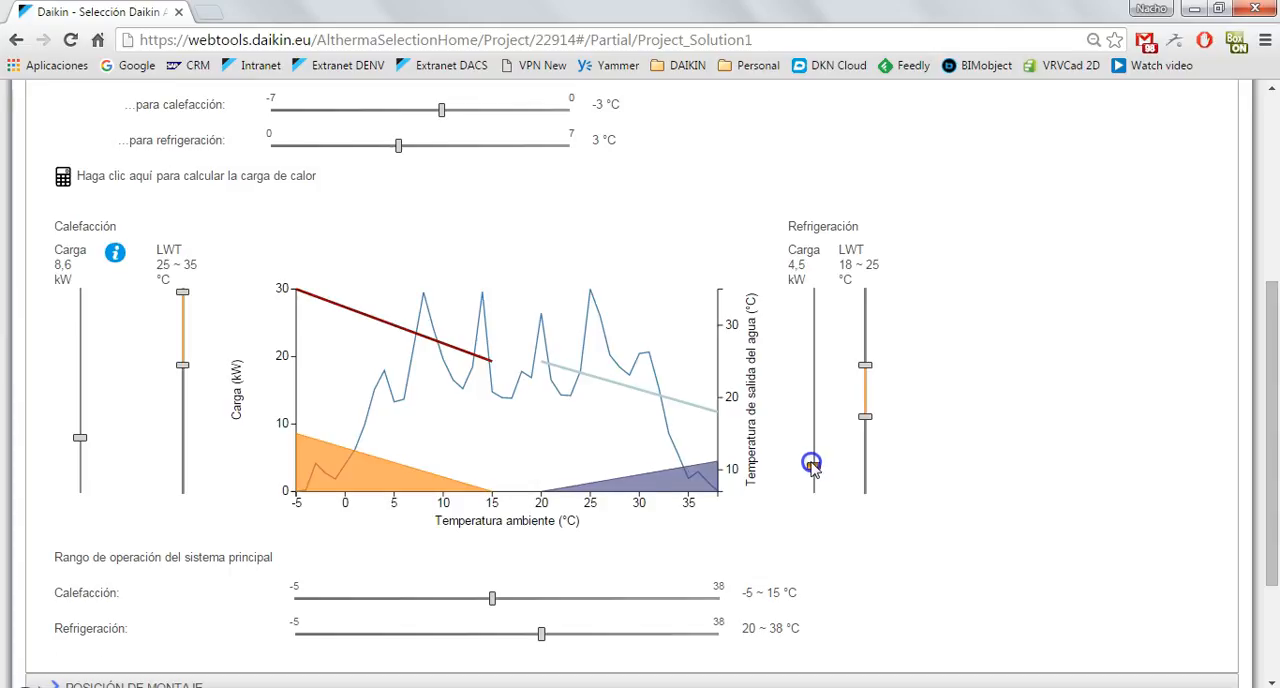
{"action": "left_click_drag", "start_coordinate": [812, 465], "coordinate": [812, 466]}
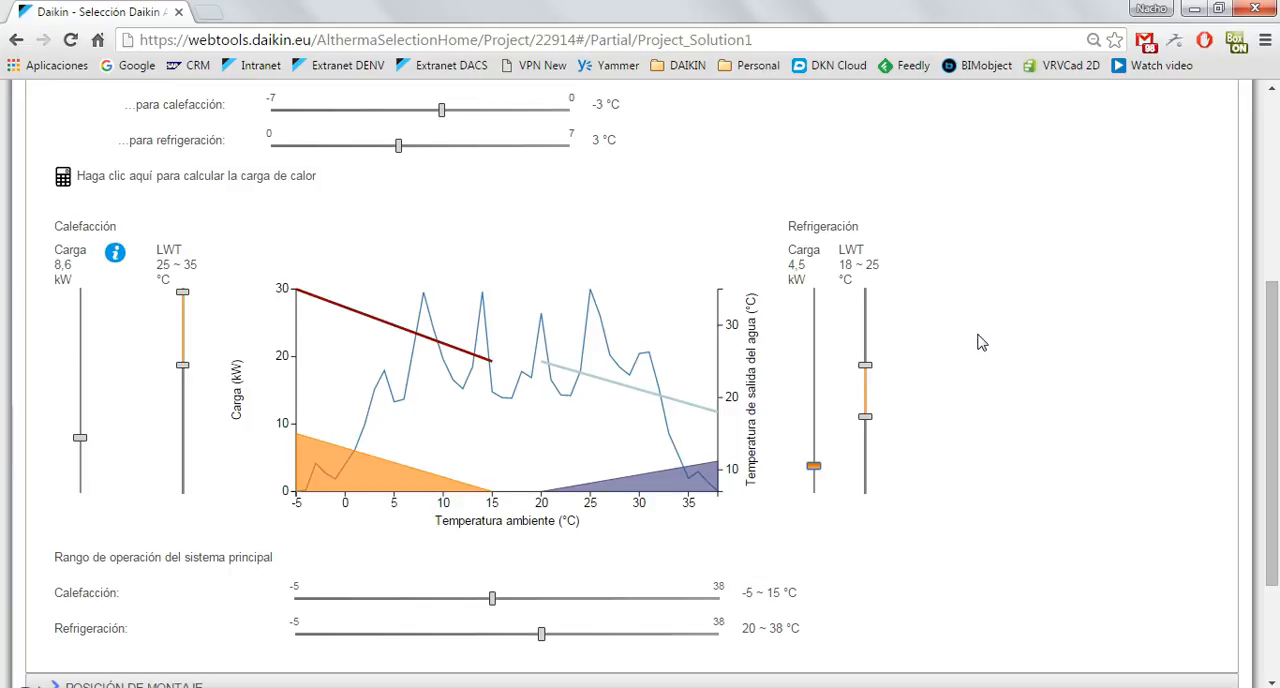
Keep the heating LWT range at 25 to 35 °C and set the lower cooling LWT limit to 19 °C.
{"action": "left_click", "coordinate": [182, 293]}
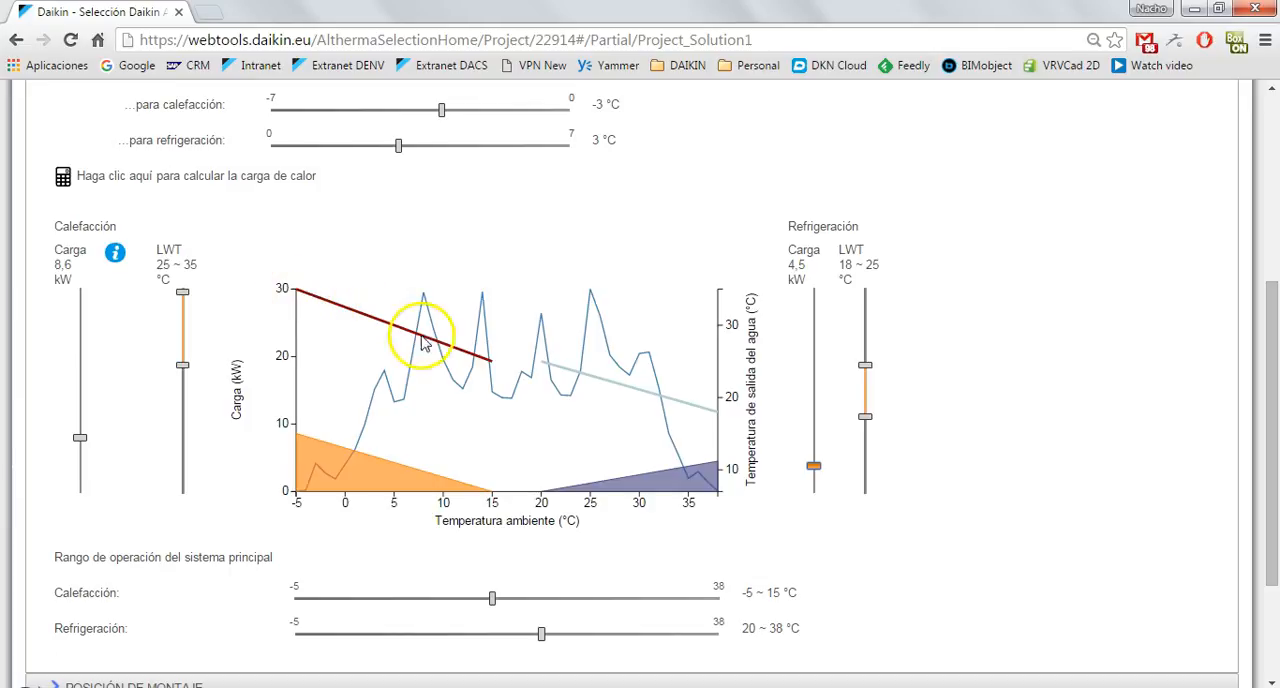
{"action": "left_click", "coordinate": [181, 366]}
{"action": "mouse_move", "coordinate": [182, 368]}
{"action": "left_mouse_down"}
{"action": "mouse_move", "coordinate": [183, 331]}
{"action": "mouse_move", "coordinate": [184, 414]}
{"action": "mouse_move", "coordinate": [186, 365]}
{"action": "left_mouse_up"}
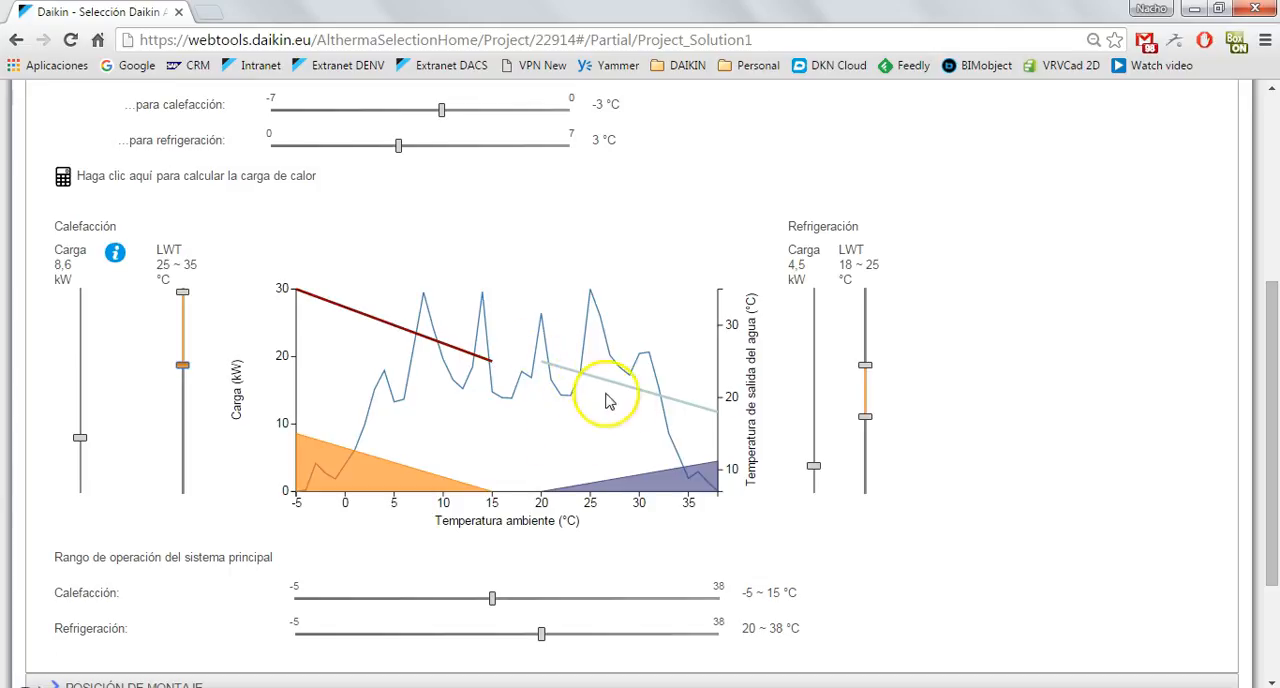
{"action": "mouse_move", "coordinate": [866, 418]}
{"action": "left_mouse_down"}
{"action": "mouse_move", "coordinate": [865, 382]}
{"action": "mouse_move", "coordinate": [863, 449]}
{"action": "mouse_move", "coordinate": [861, 354]}
{"action": "mouse_move", "coordinate": [864, 432]}
{"action": "mouse_move", "coordinate": [866, 415]}
{"action": "left_mouse_up"}
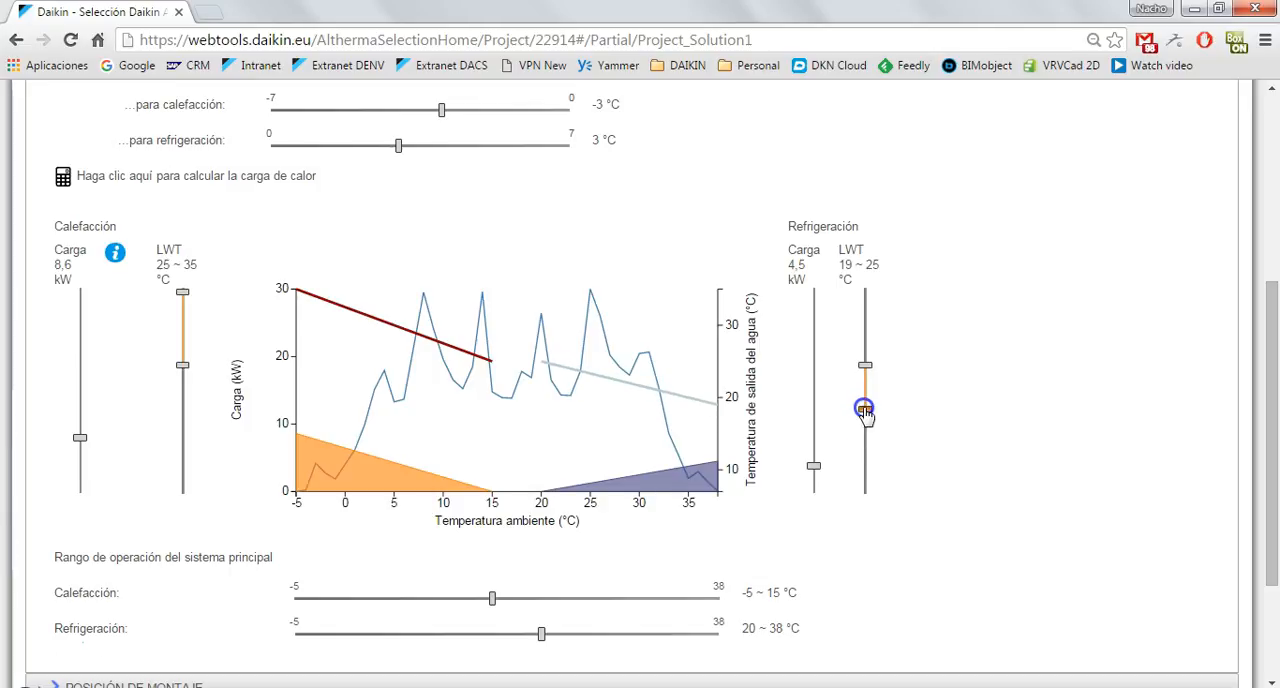
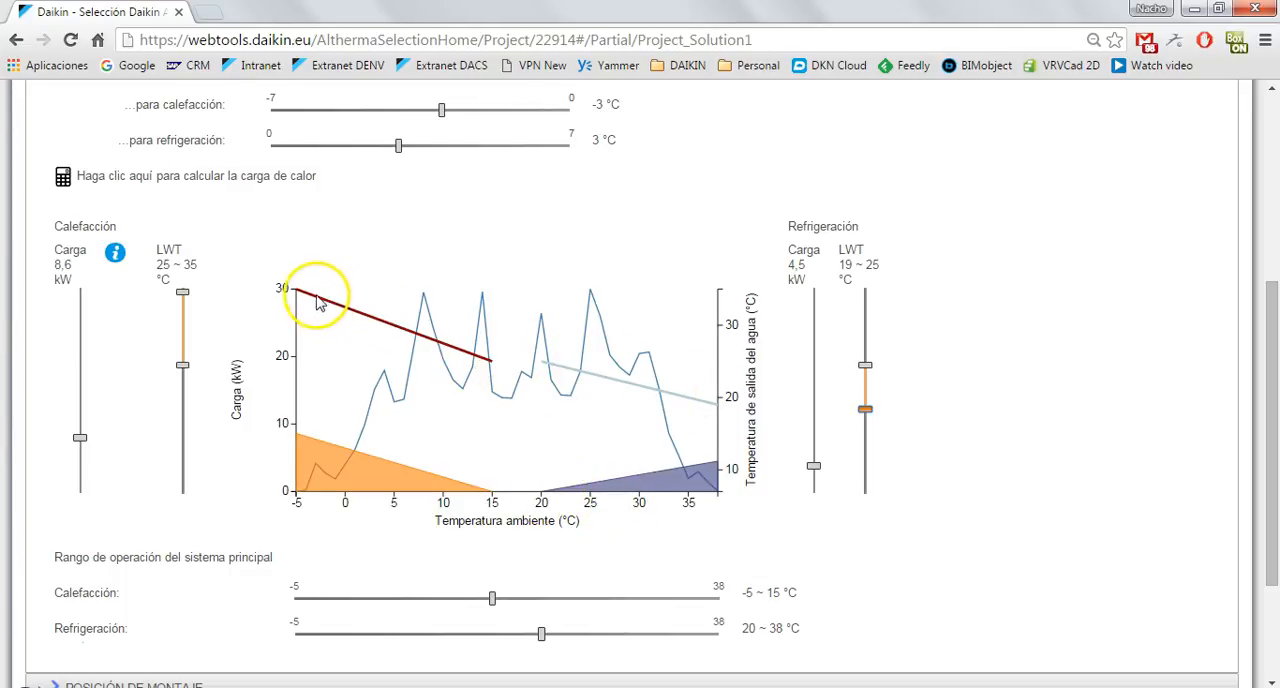
Open the heat load calculator and enter an annual Gasóleo consumption of 1500 l for the current system.
{"action": "scroll", "coordinate": [950, 424], "scroll_direction": "down", "scroll_amount": 1}
{"action": "scroll", "coordinate": [950, 424], "scroll_direction": "down", "scroll_amount": 1}
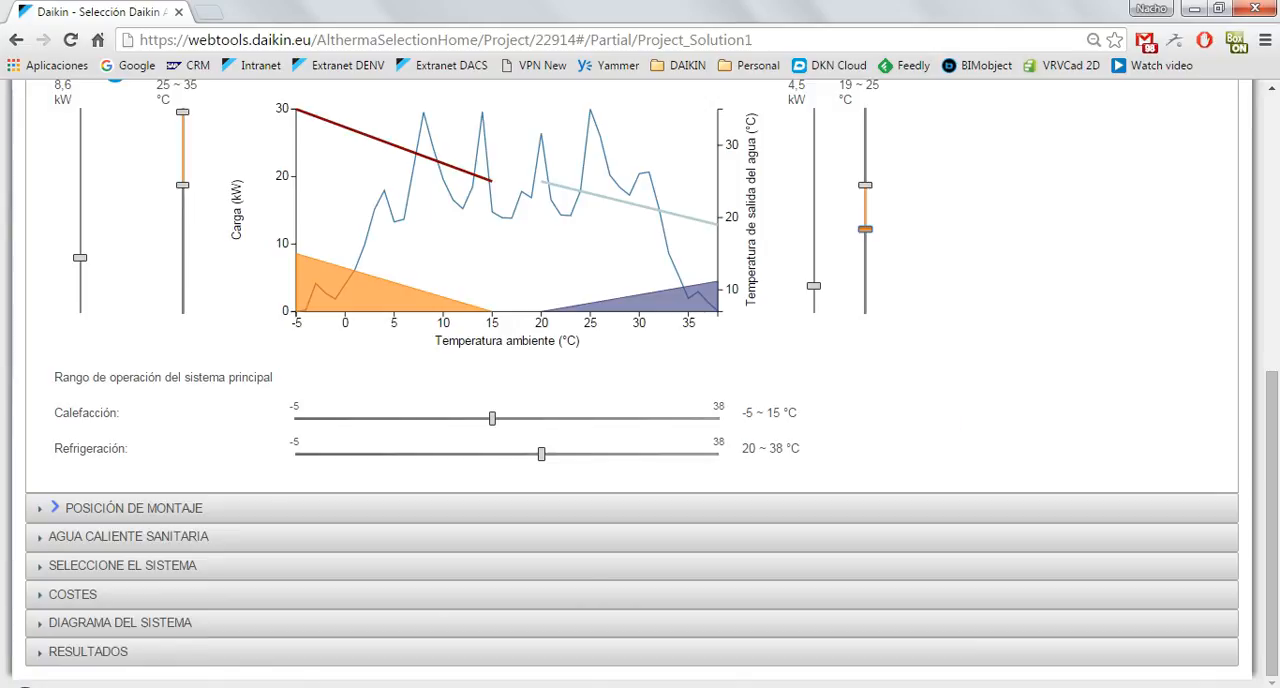
{"action": "scroll", "coordinate": [950, 424], "scroll_direction": "up", "scroll_amount": 3}
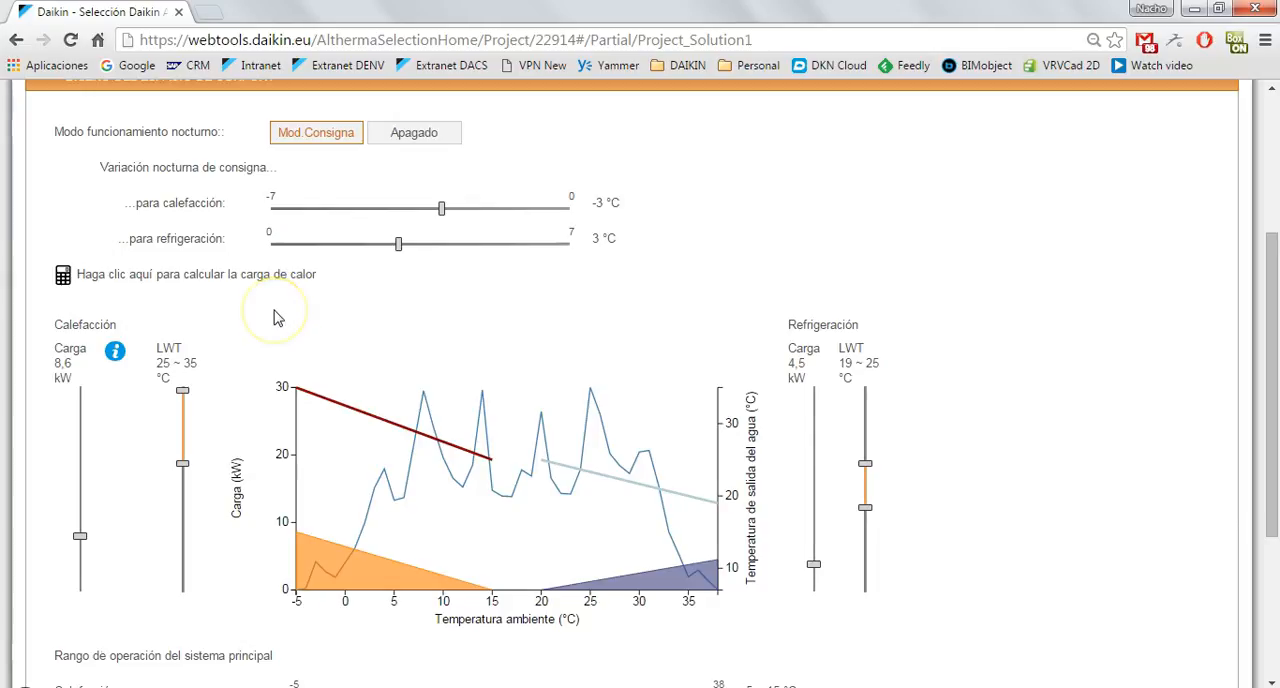
{"action": "left_click", "coordinate": [127, 281]}
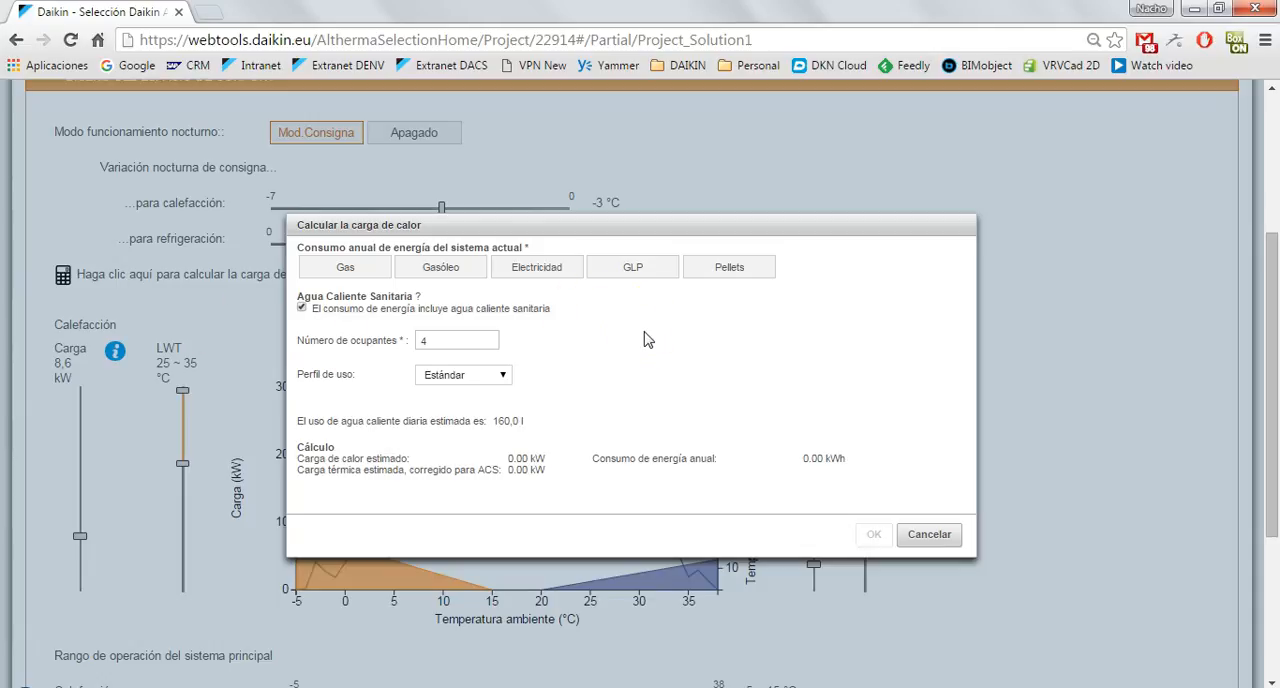
{"action": "left_click", "coordinate": [465, 270]}
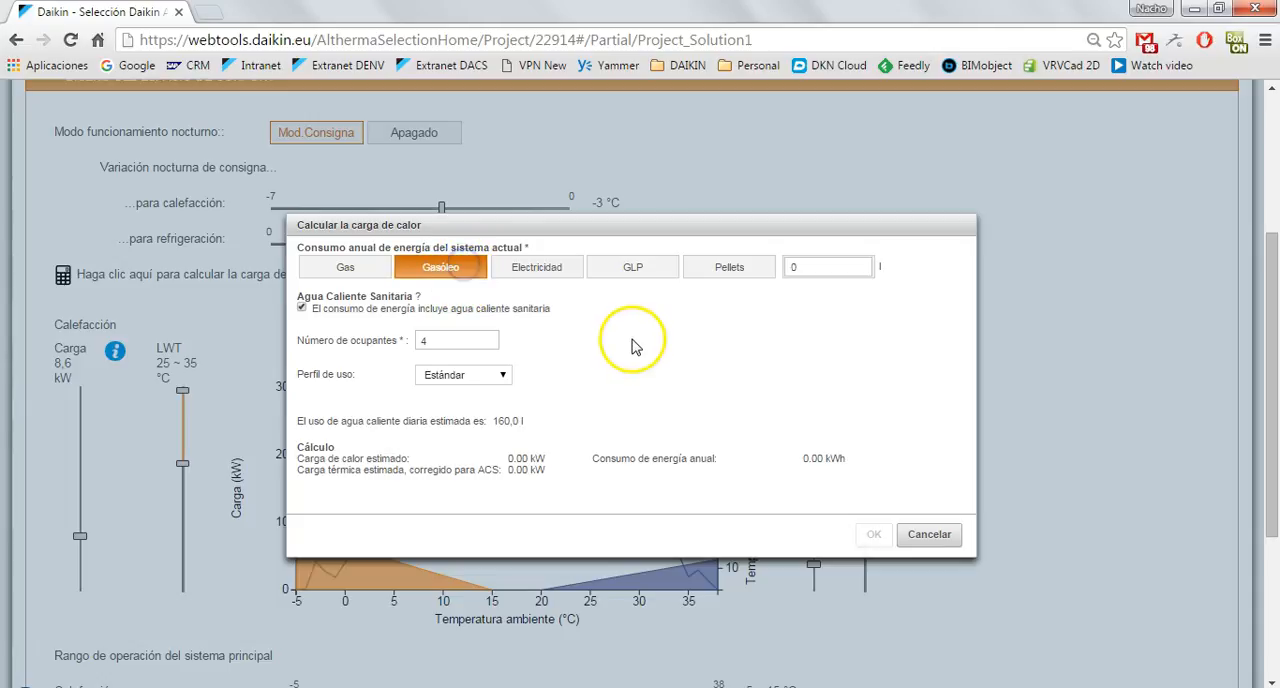
{"action": "double_click", "coordinate": [830, 268]}
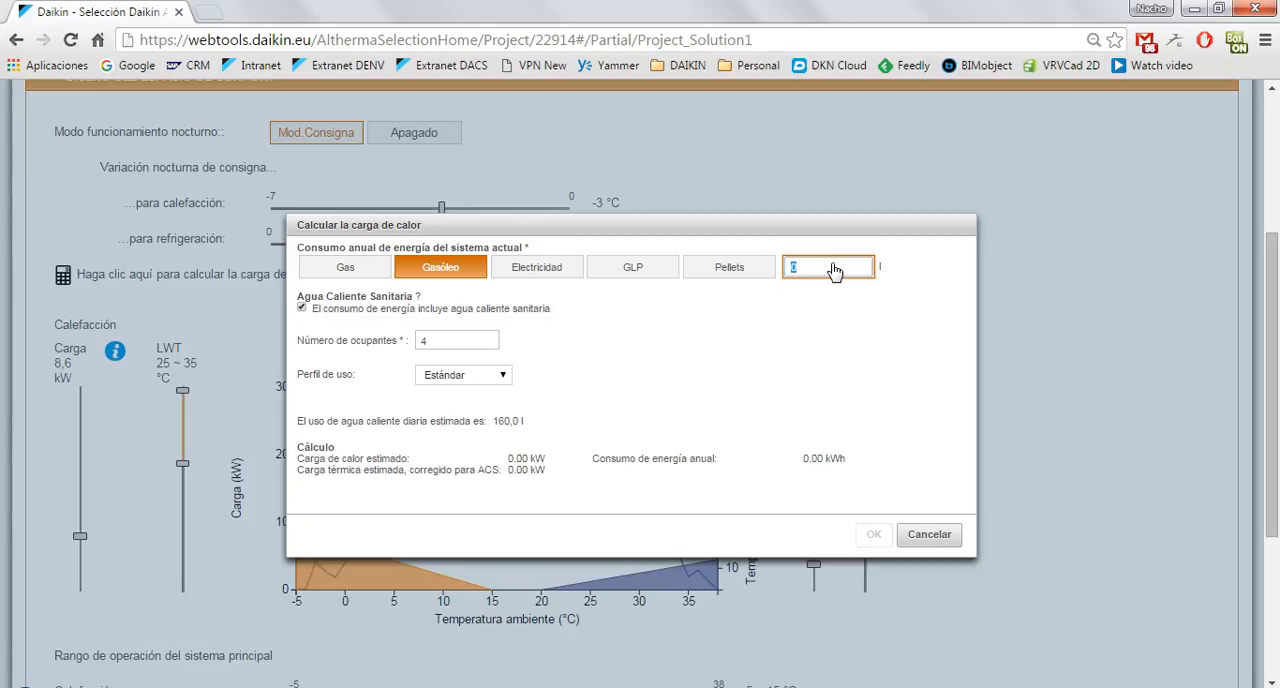
{"action": "type", "text": "1500"}
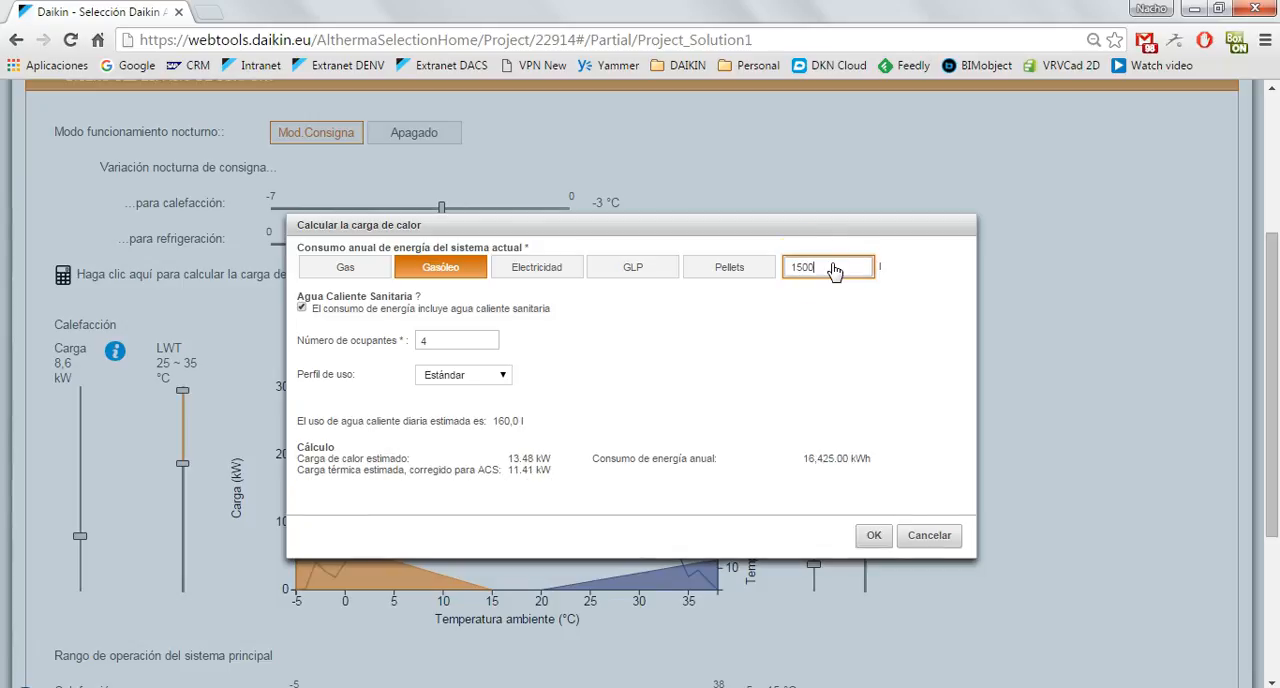
{"action": "left_click", "coordinate": [553, 355]}
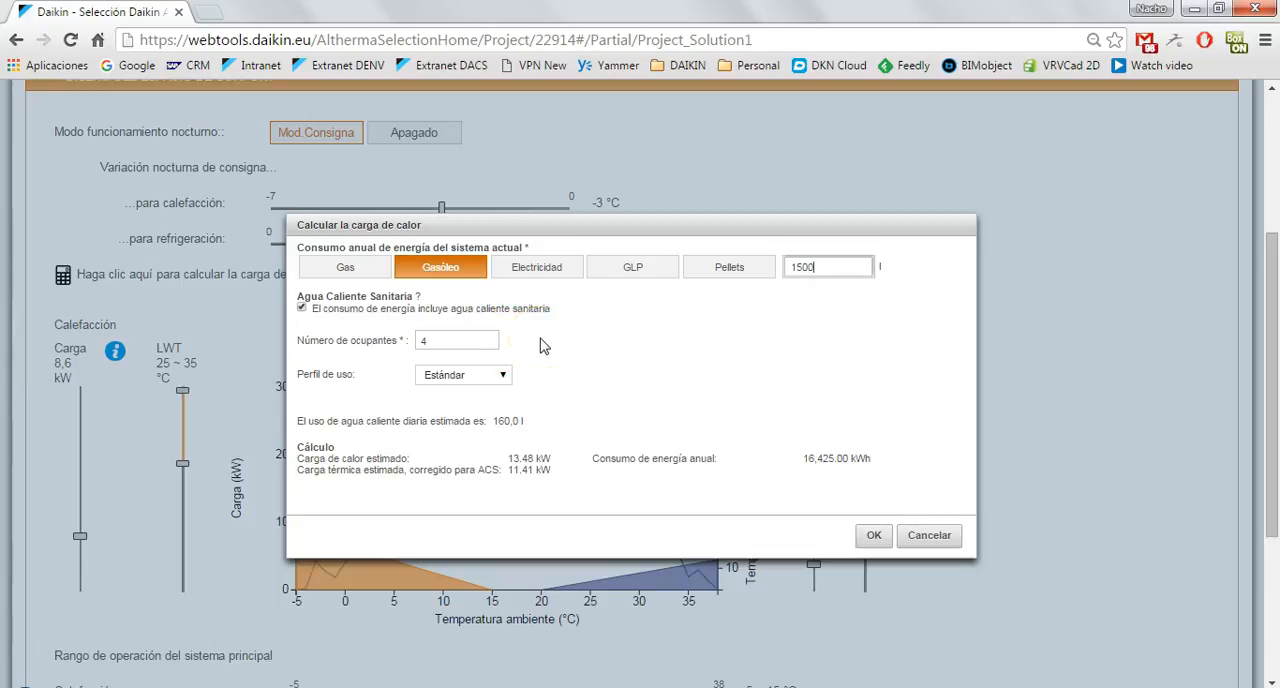
Set the calculator to 3 occupants with the Estándar usage profile and apply the calculated heat load.
{"action": "double_click", "coordinate": [458, 345]}
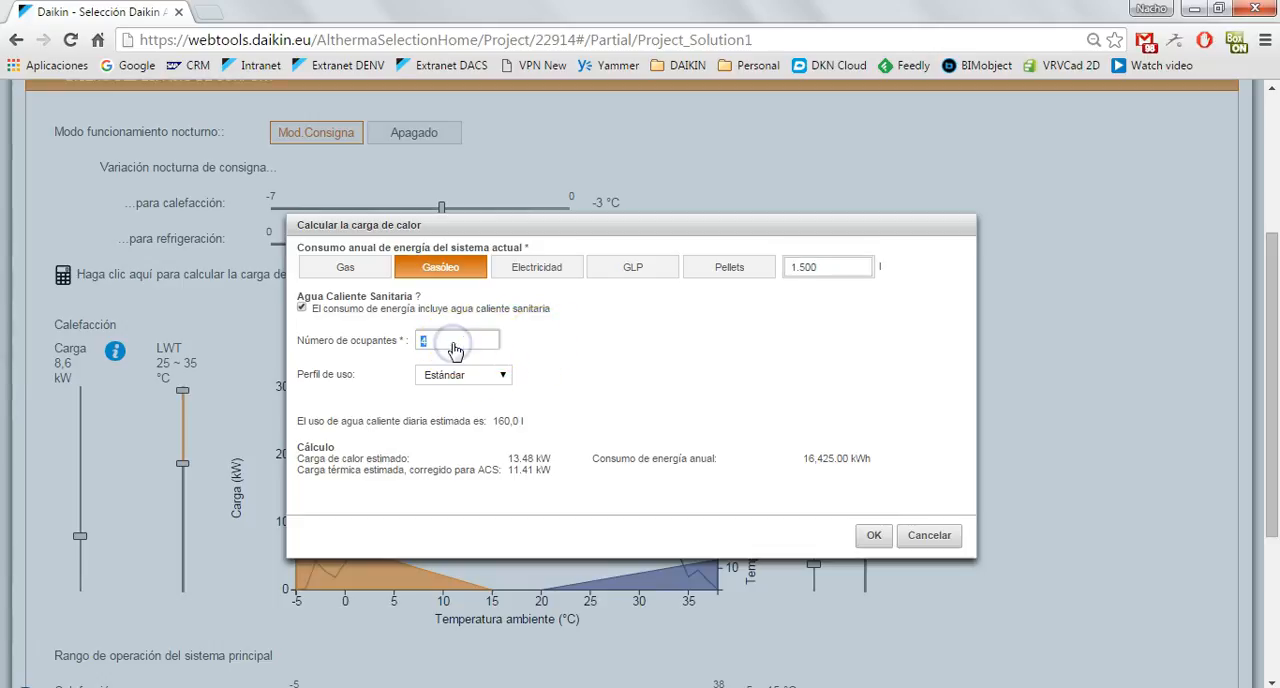
{"action": "type", "text": "3"}
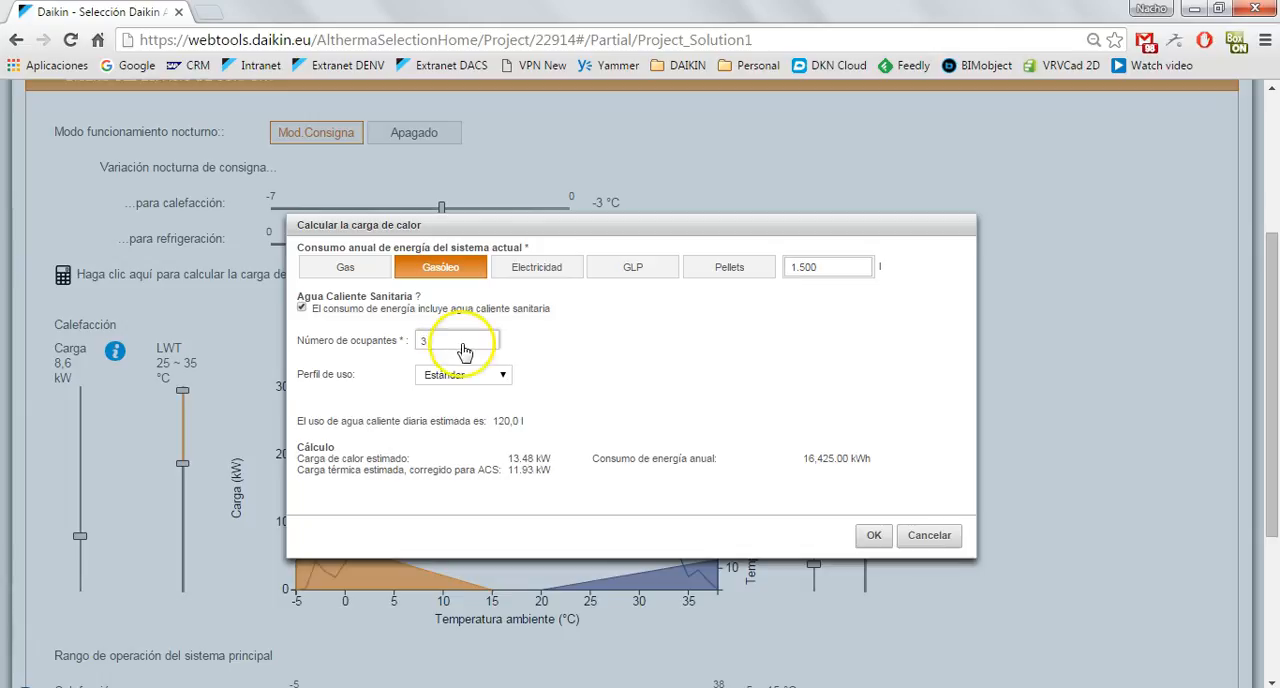
{"action": "left_click", "coordinate": [478, 380]}
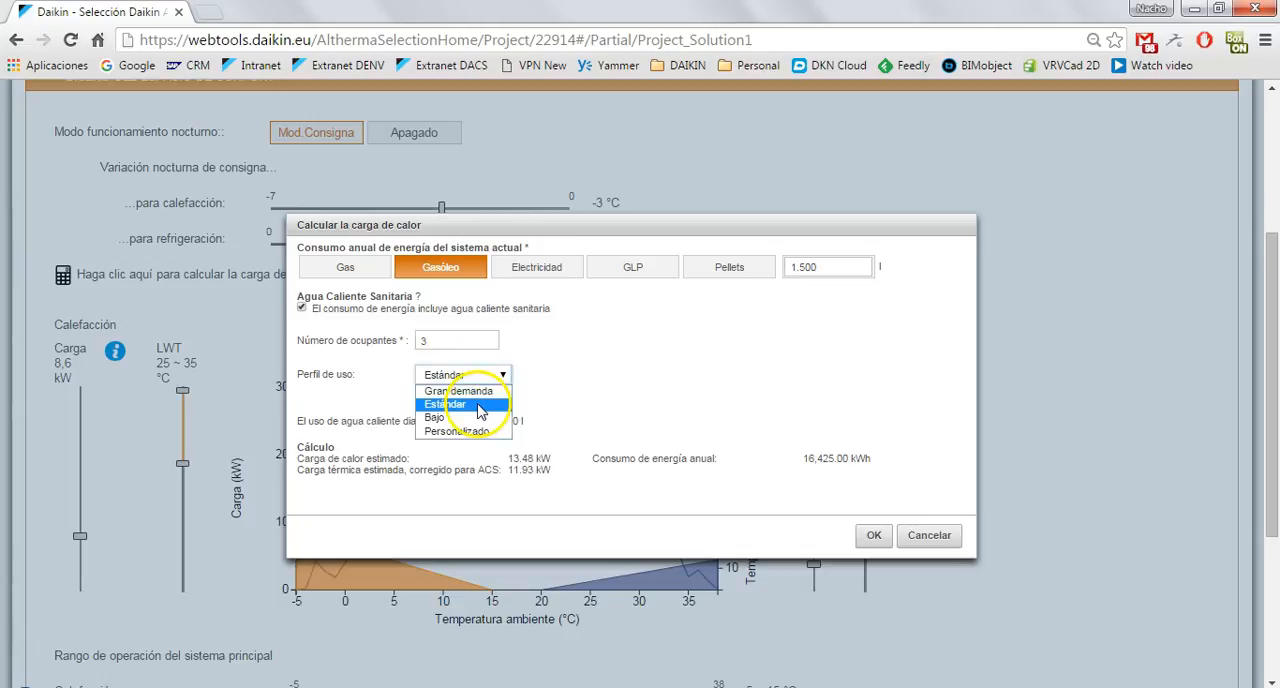
{"action": "left_click", "coordinate": [481, 406]}
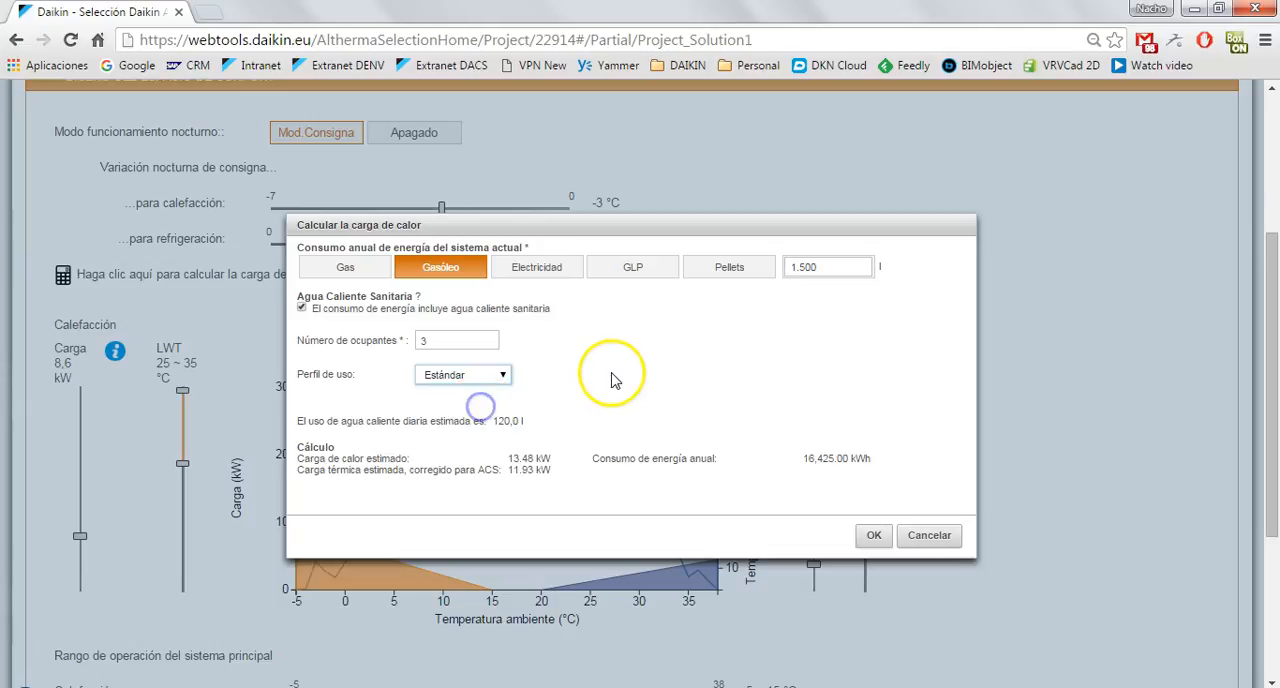
{"action": "left_click", "coordinate": [873, 535]}
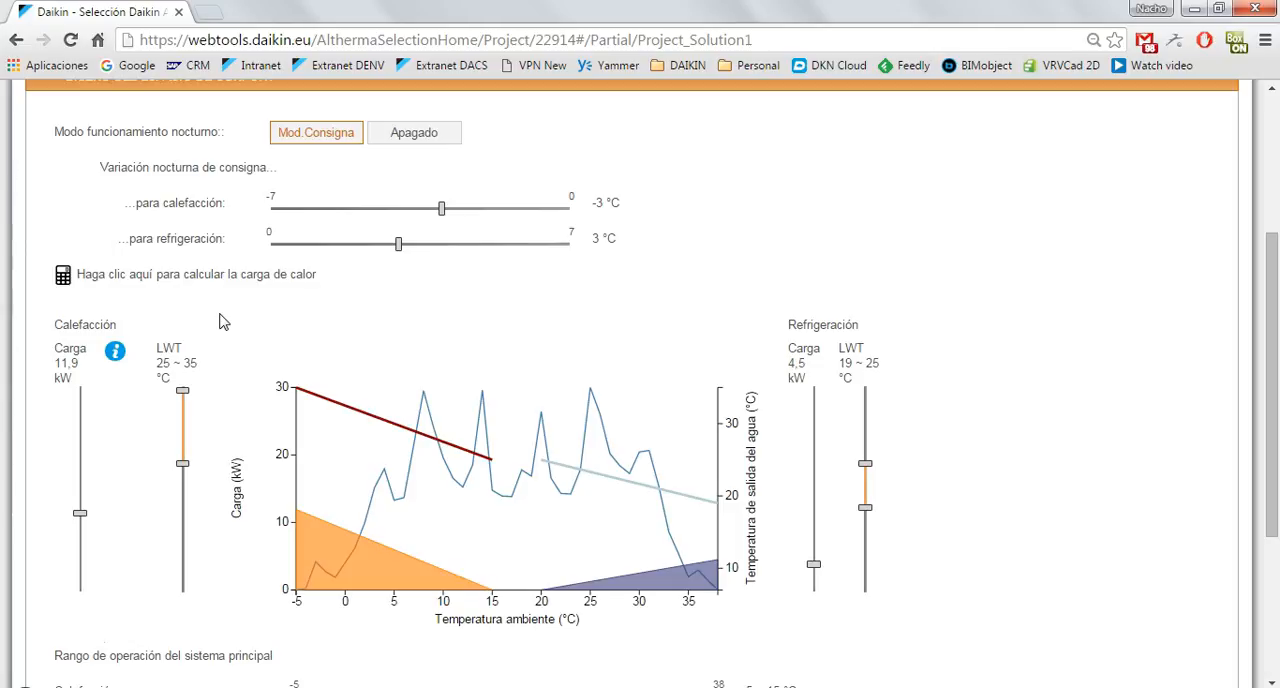
Set the comfort space's heating load to 8,5 kW and open Posición de montaje.
{"action": "scroll", "coordinate": [224, 322], "scroll_direction": "down", "scroll_amount": 1}
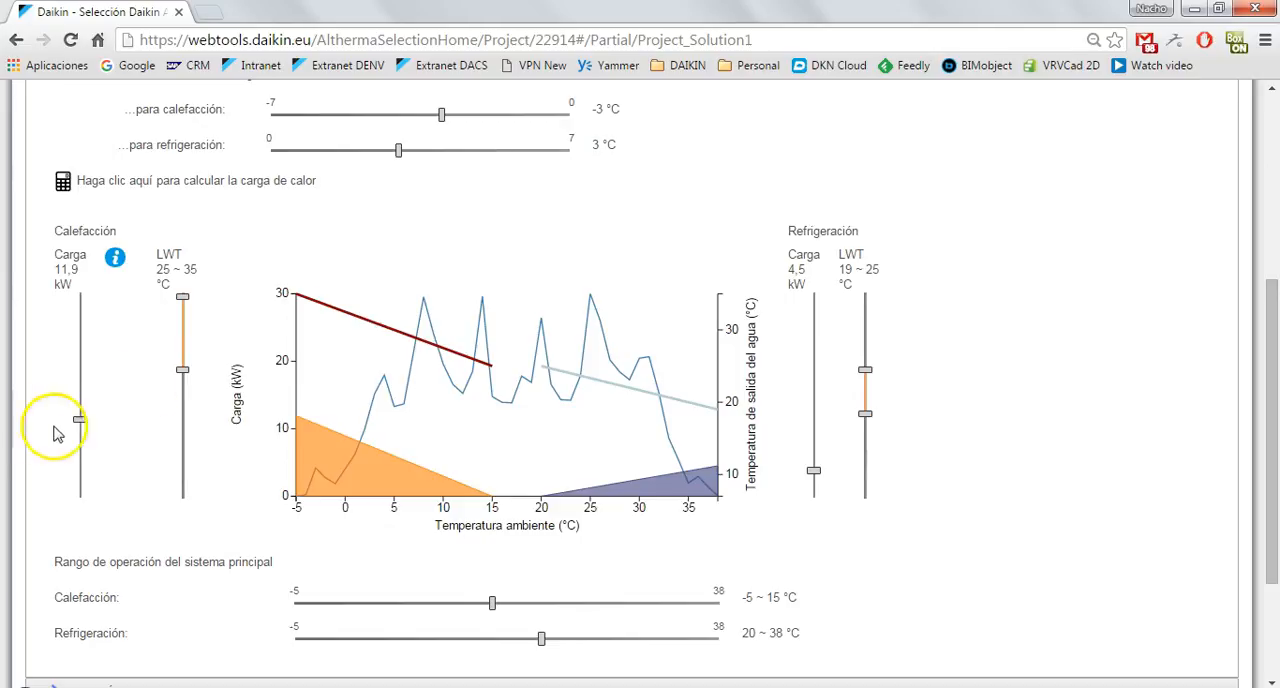
{"action": "left_click_drag", "start_coordinate": [84, 427], "coordinate": [79, 448]}
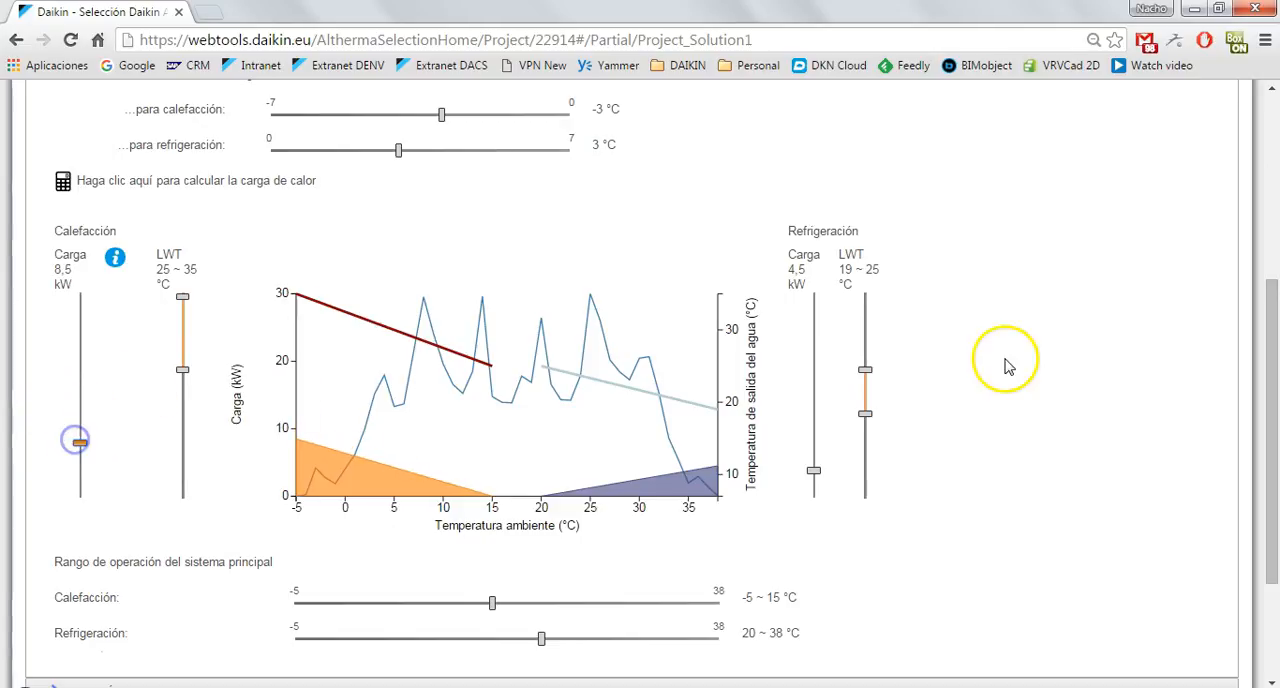
{"action": "scroll", "coordinate": [993, 362], "scroll_direction": "down", "scroll_amount": 2}
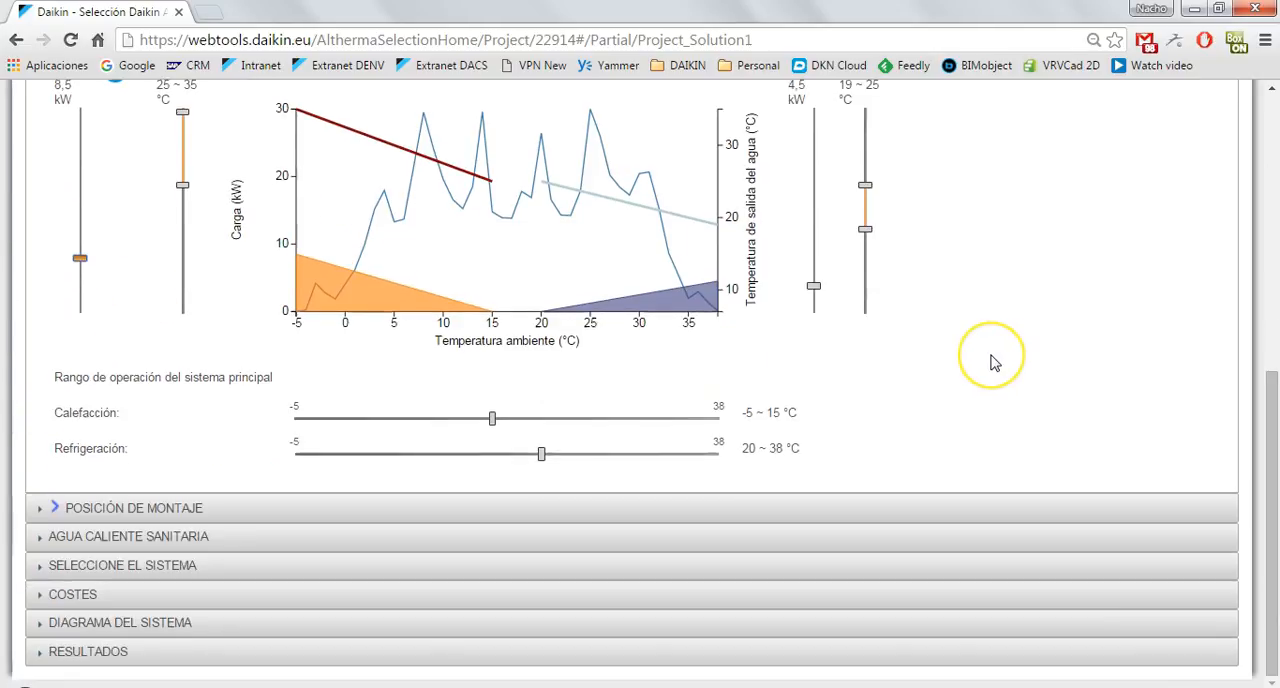
{"action": "left_click", "coordinate": [145, 510]}
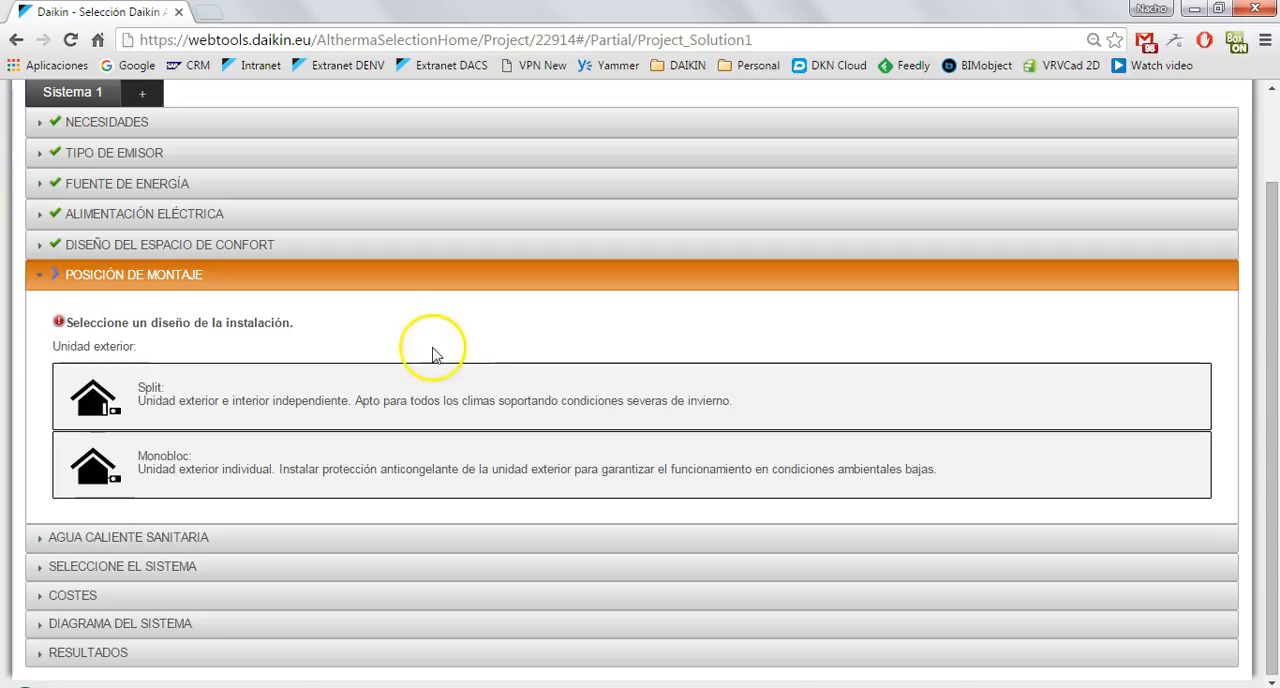
Choose Split for the outdoor unit and Diseño integrado for the Hydrobox.
{"action": "left_click", "coordinate": [140, 396]}
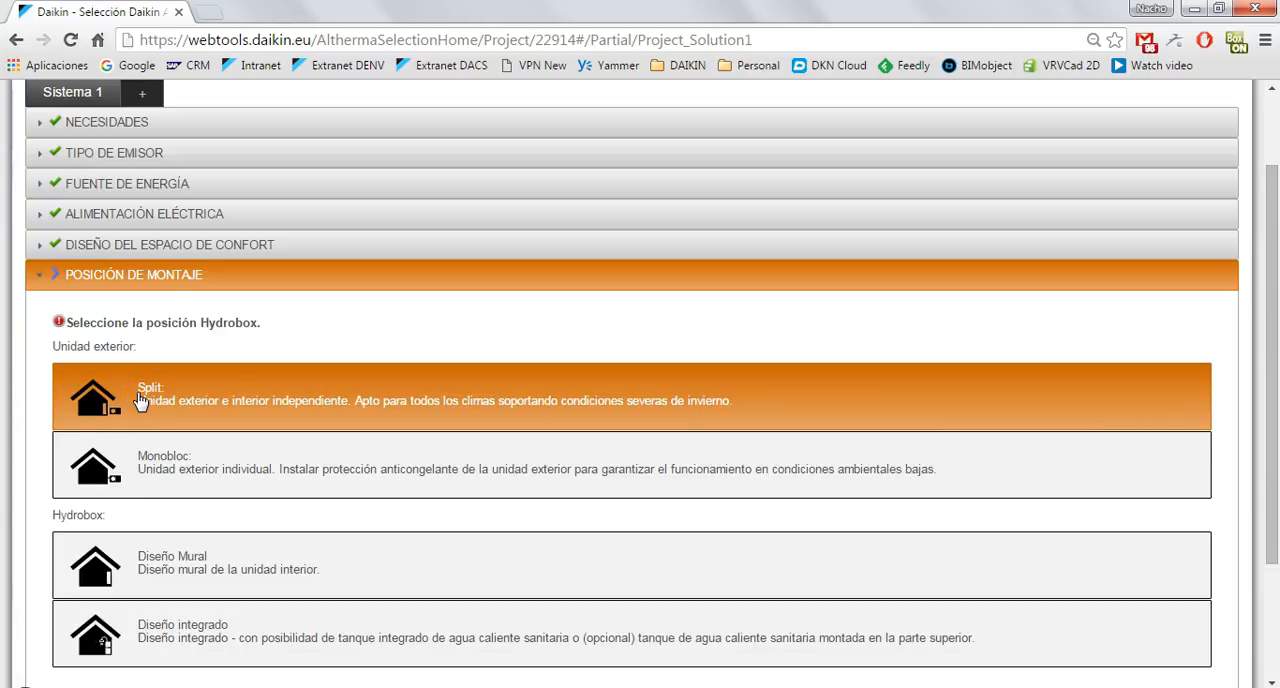
{"action": "scroll", "coordinate": [350, 491], "scroll_direction": "down", "scroll_amount": 2}
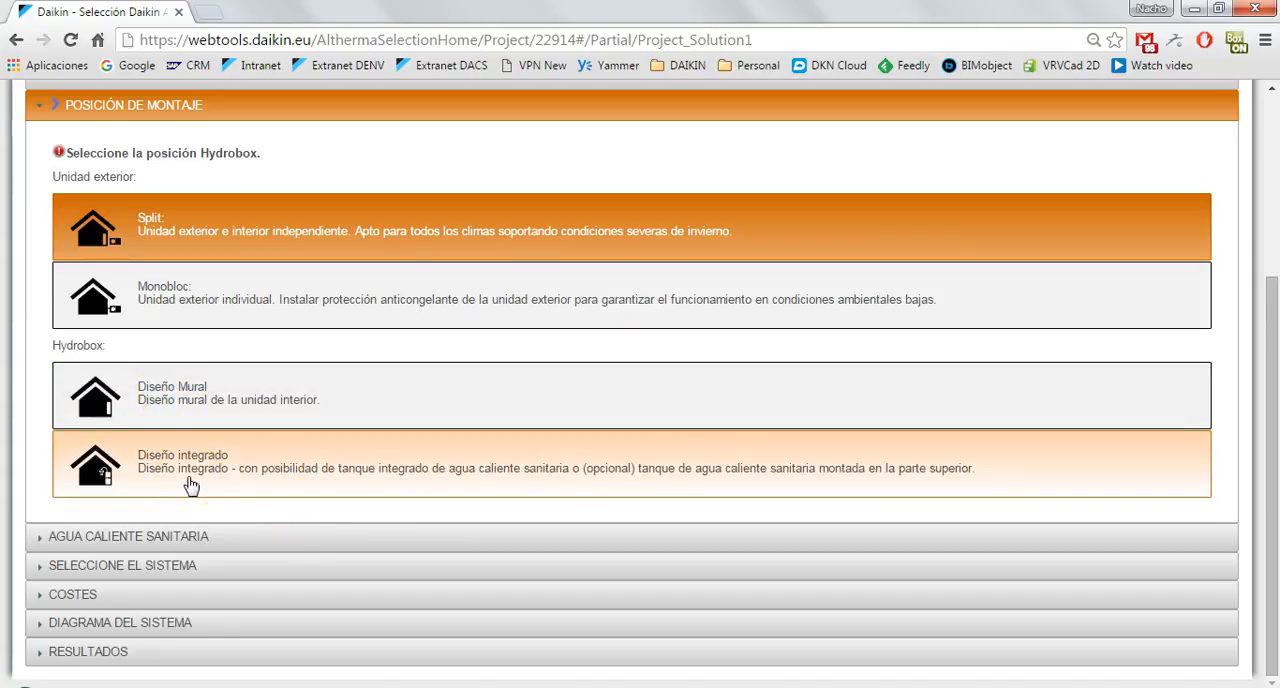
{"action": "left_click", "coordinate": [222, 530]}
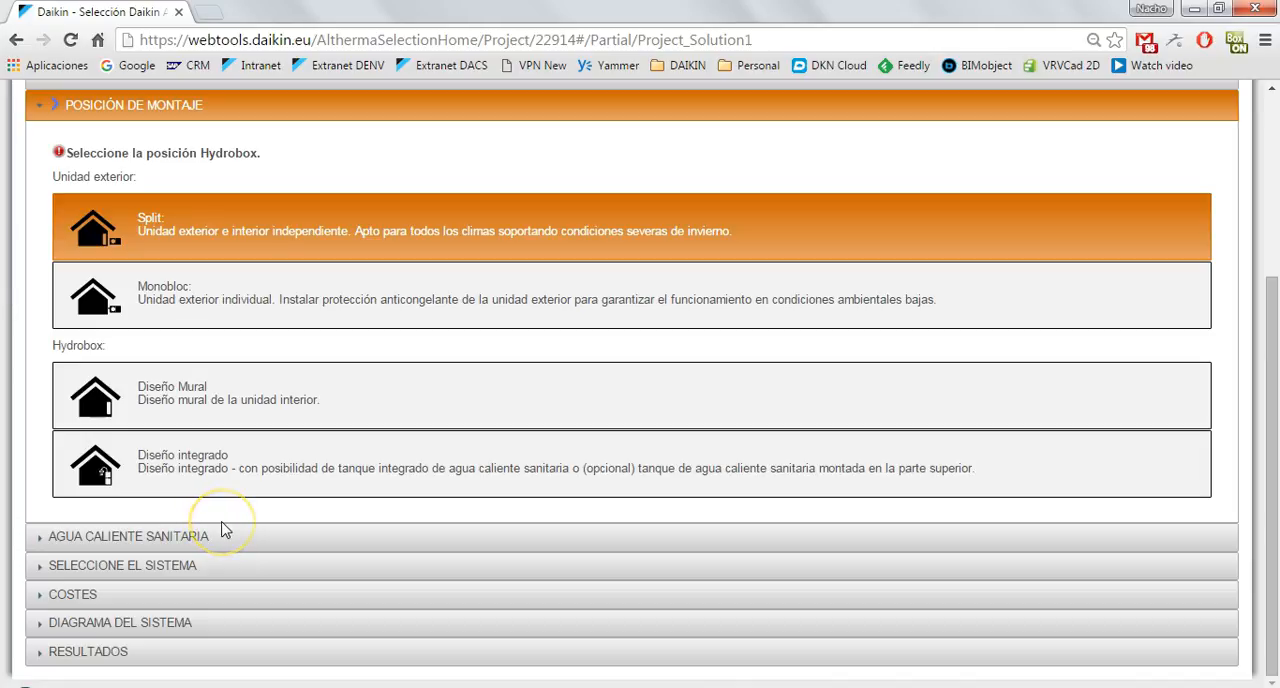
{"action": "left_click", "coordinate": [214, 466]}
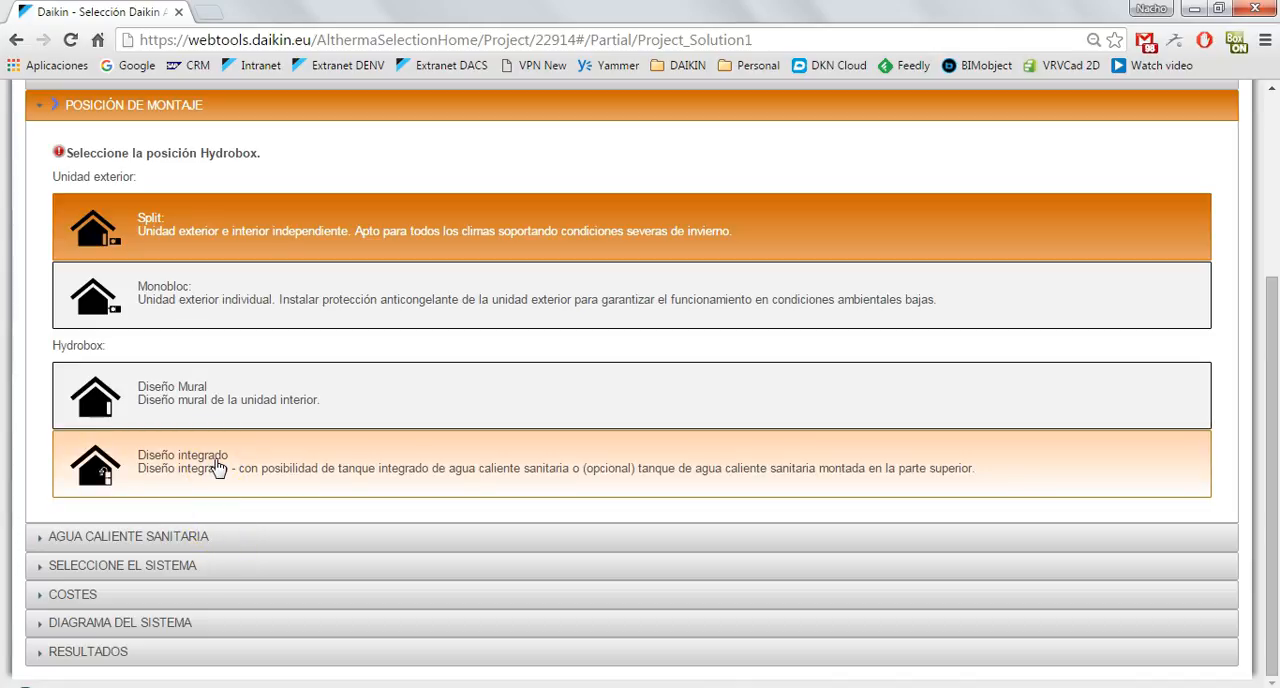
{"action": "left_click", "coordinate": [217, 467]}
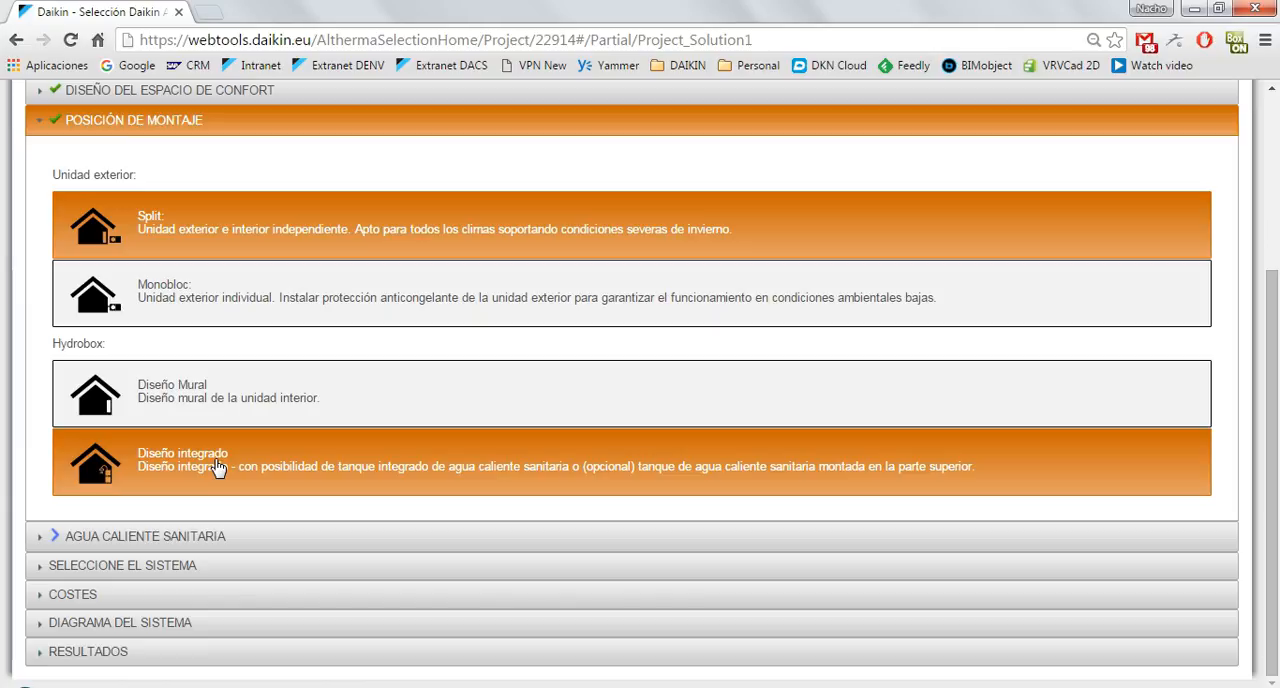
In Agua caliente sanitaria, choose Sin instalación solar and a tank made of Acero inoxidable.
{"action": "left_click", "coordinate": [196, 537]}
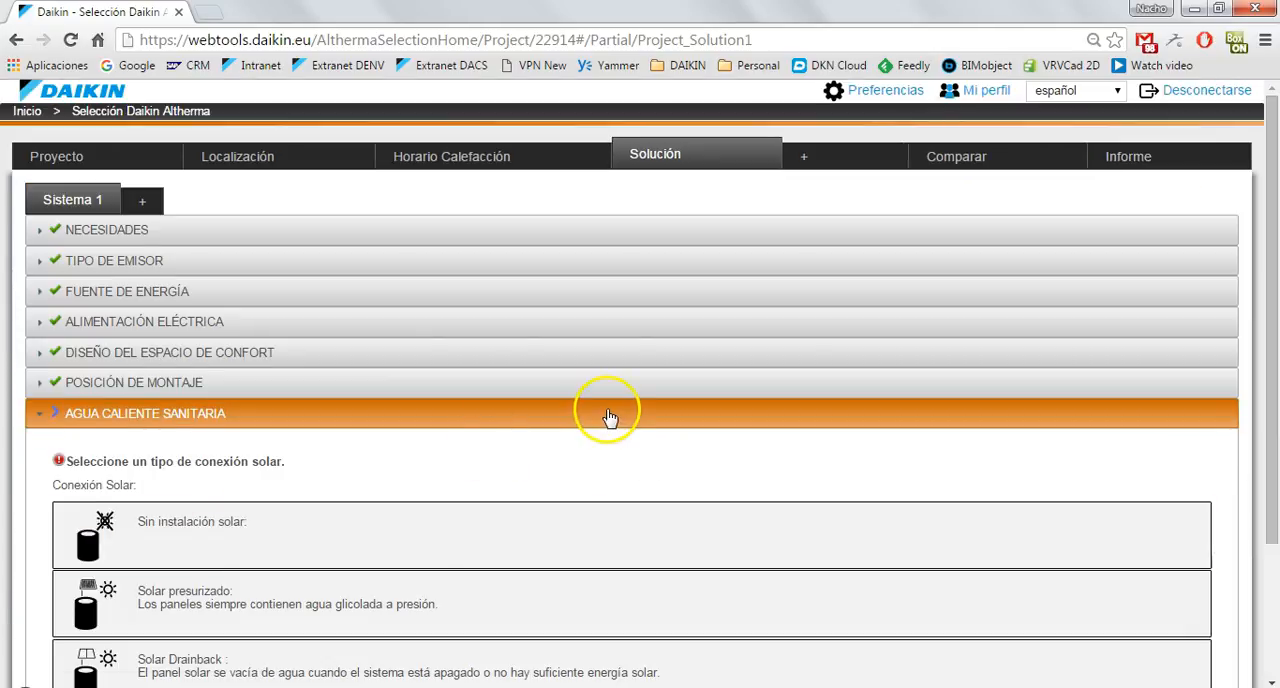
{"action": "scroll", "coordinate": [608, 414], "scroll_direction": "down", "scroll_amount": 2}
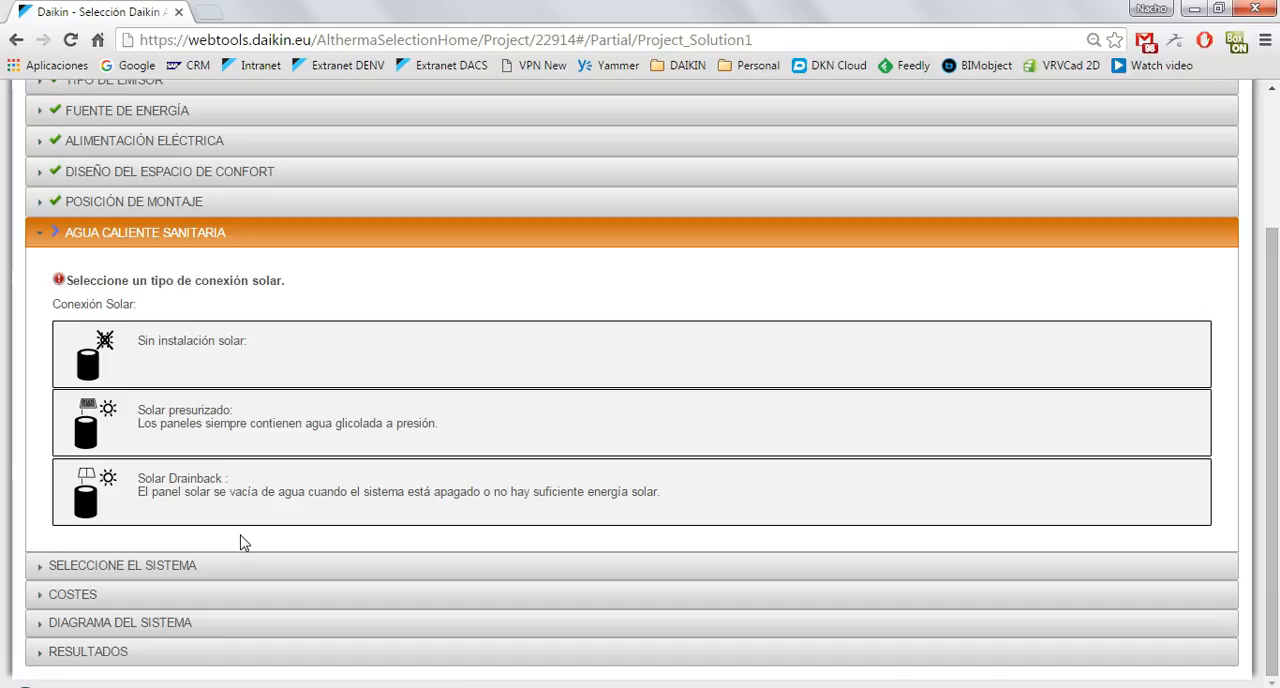
{"action": "left_click", "coordinate": [200, 345]}
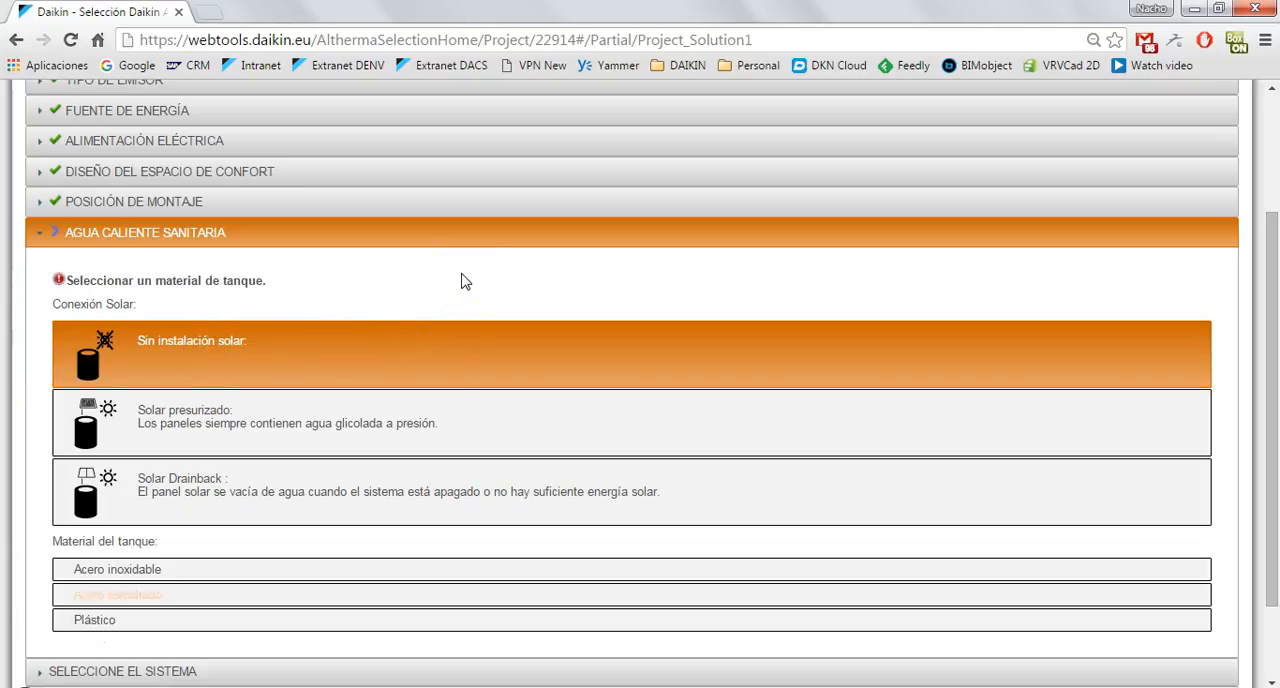
{"action": "scroll", "coordinate": [1040, 300], "scroll_direction": "down", "scroll_amount": 2}
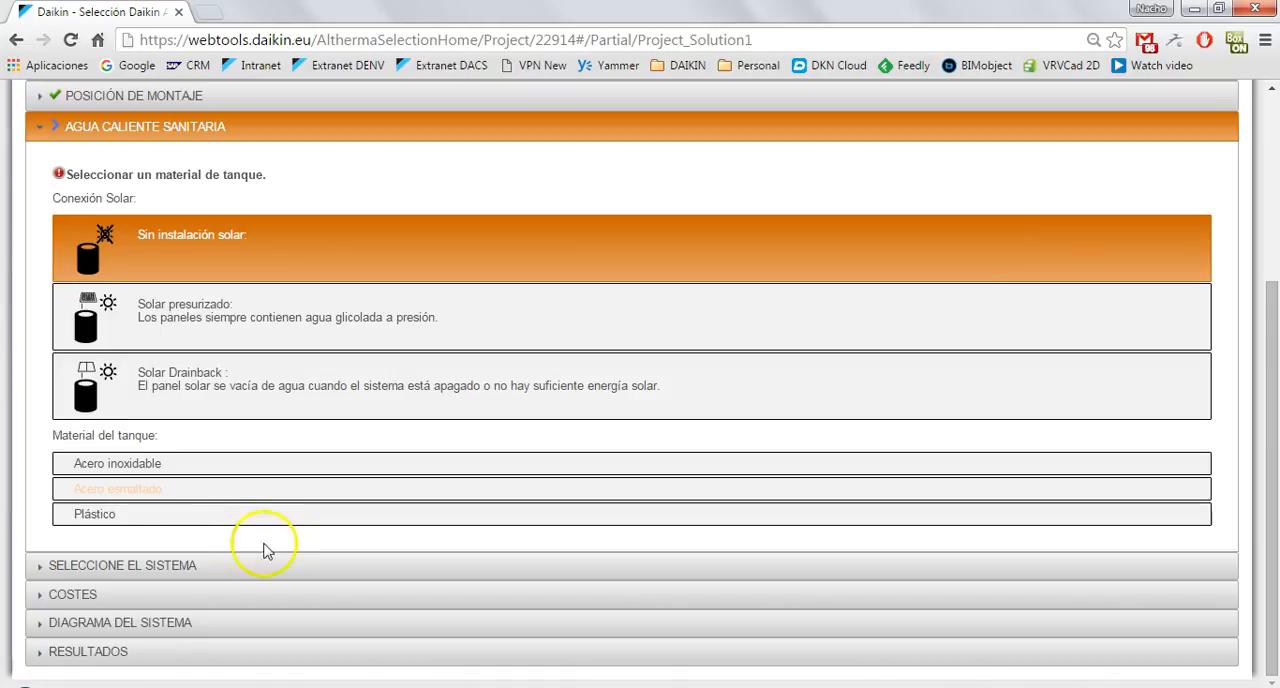
{"action": "left_click", "coordinate": [135, 468]}
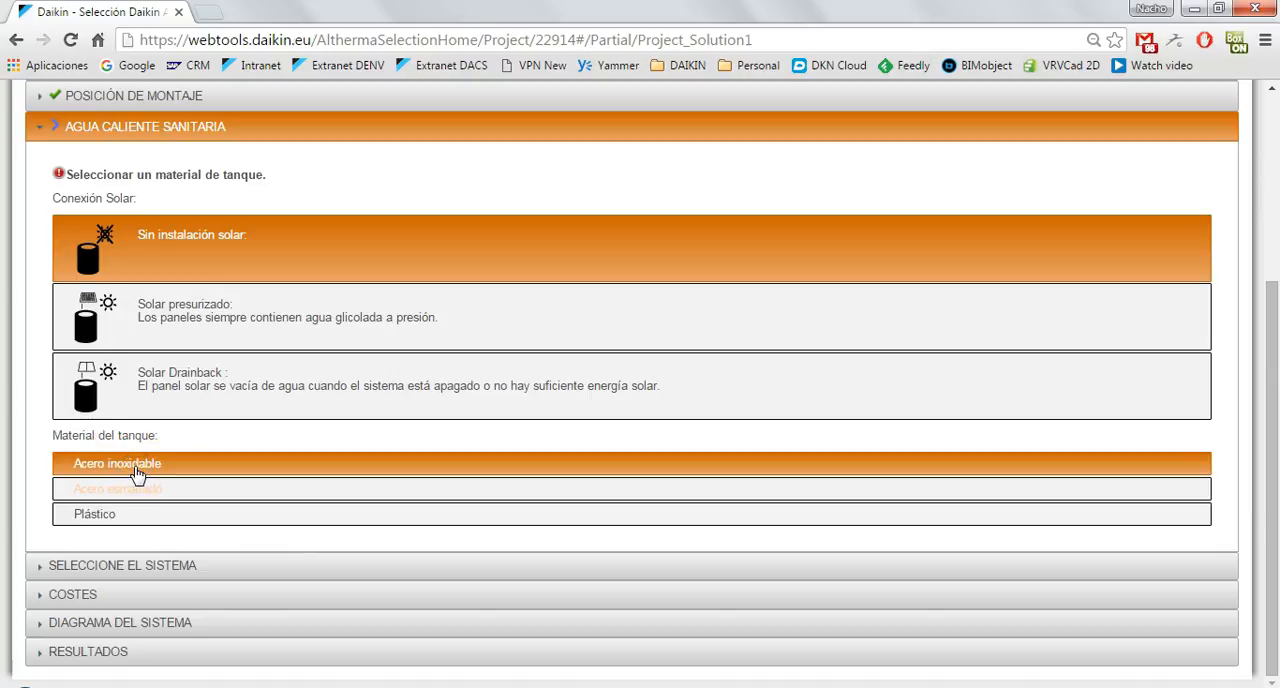
Check the tank volume estimate for the Estándar usage profile, close it without applying, and select the 180 l tank.
{"action": "scroll", "coordinate": [400, 436], "scroll_direction": "down", "scroll_amount": 1}
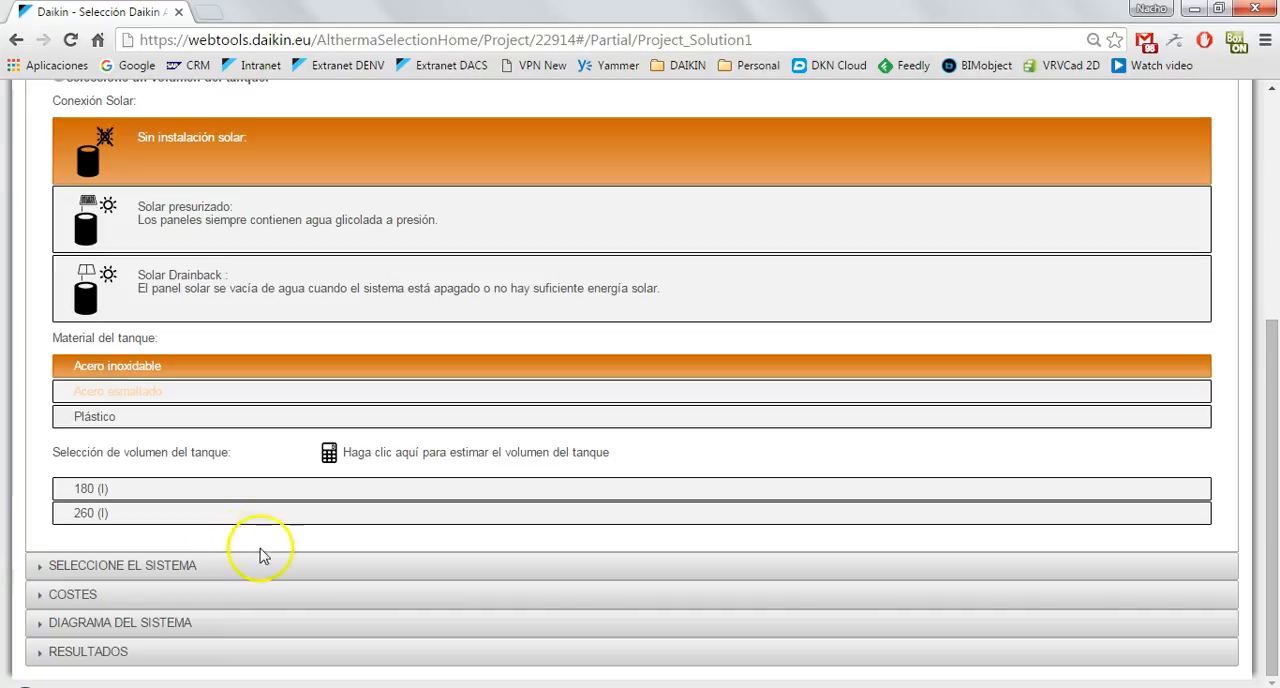
{"action": "left_click", "coordinate": [398, 455]}
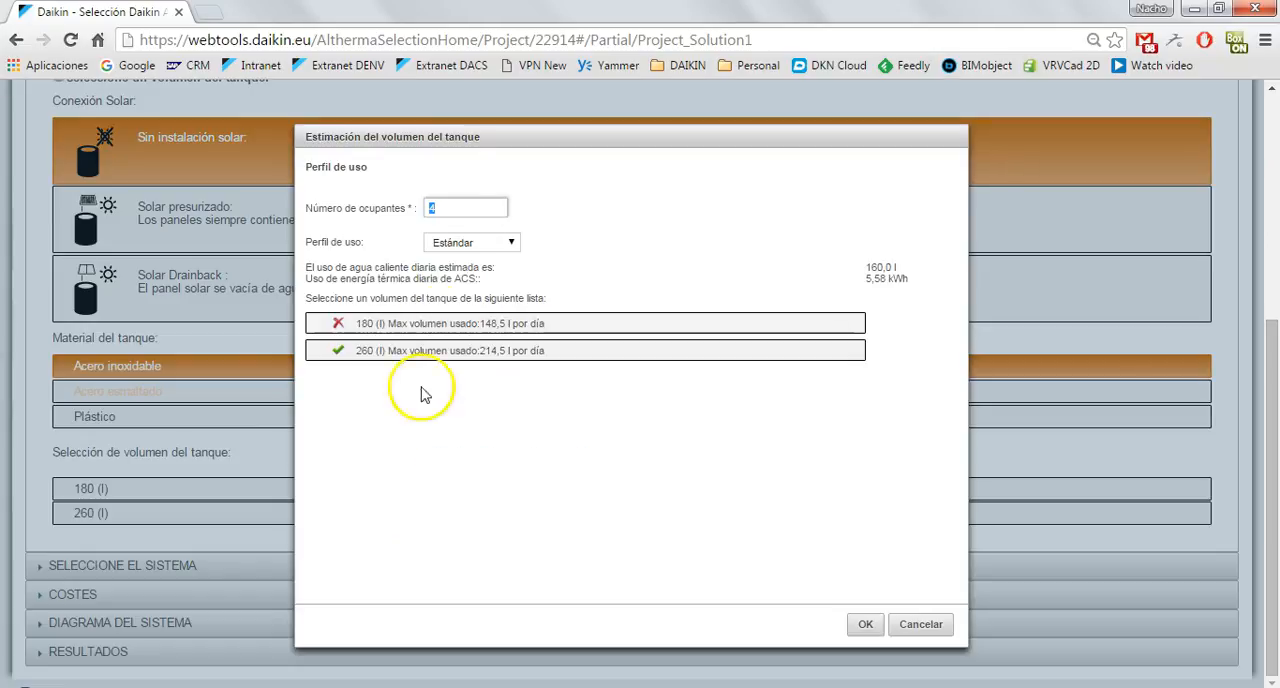
{"action": "left_click", "coordinate": [492, 244]}
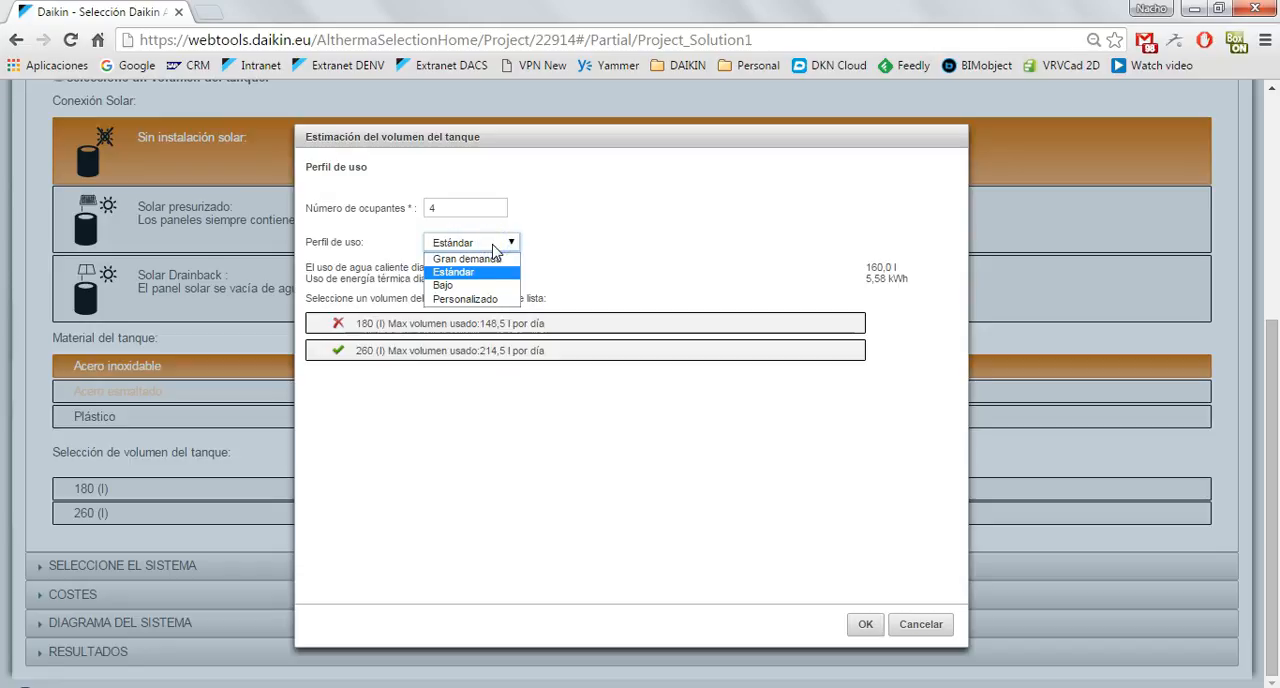
{"action": "left_click", "coordinate": [493, 248]}
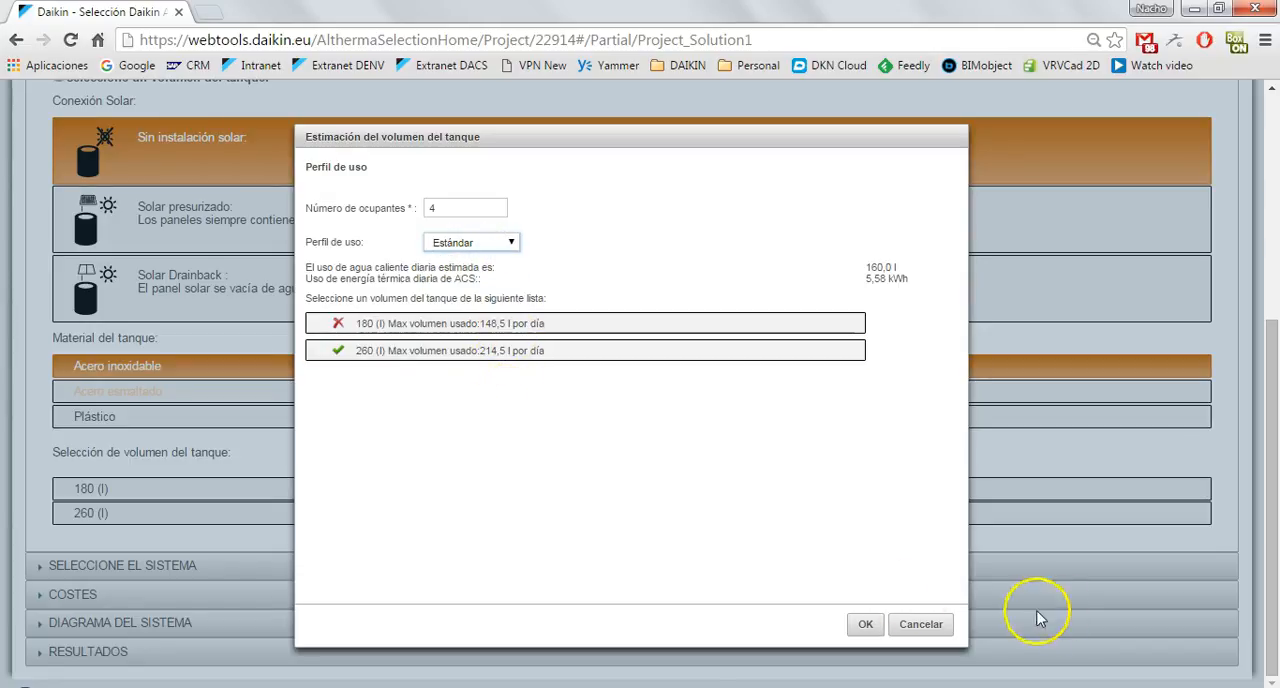
{"action": "left_click", "coordinate": [928, 628]}
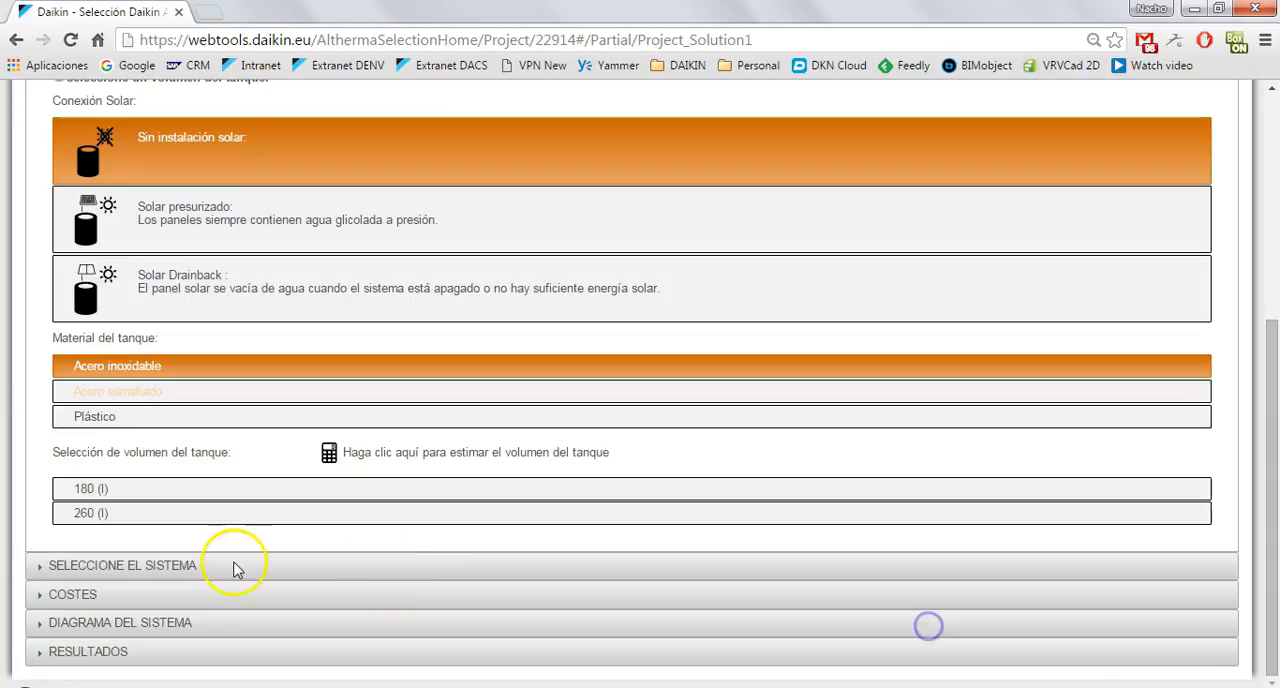
{"action": "left_click", "coordinate": [200, 490]}
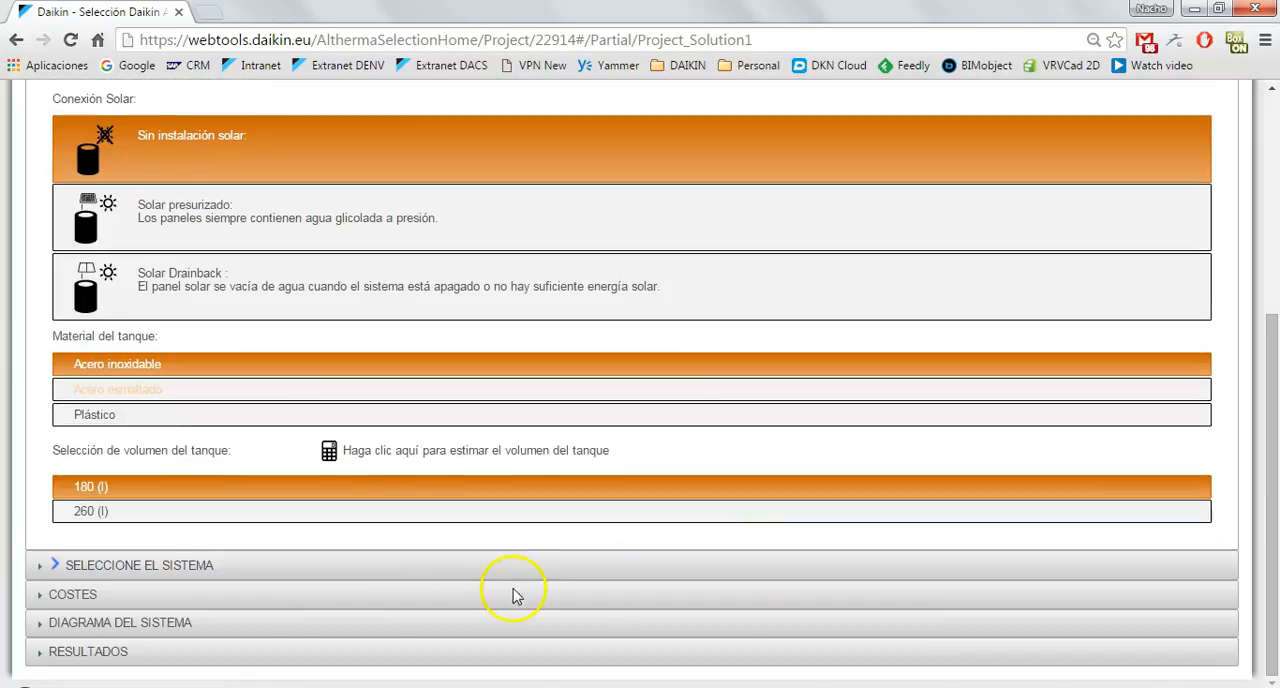
Open Seleccione el sistema and examine the proposed solutions, including the ERHQ016BV3 system.
{"action": "left_click", "coordinate": [131, 568]}
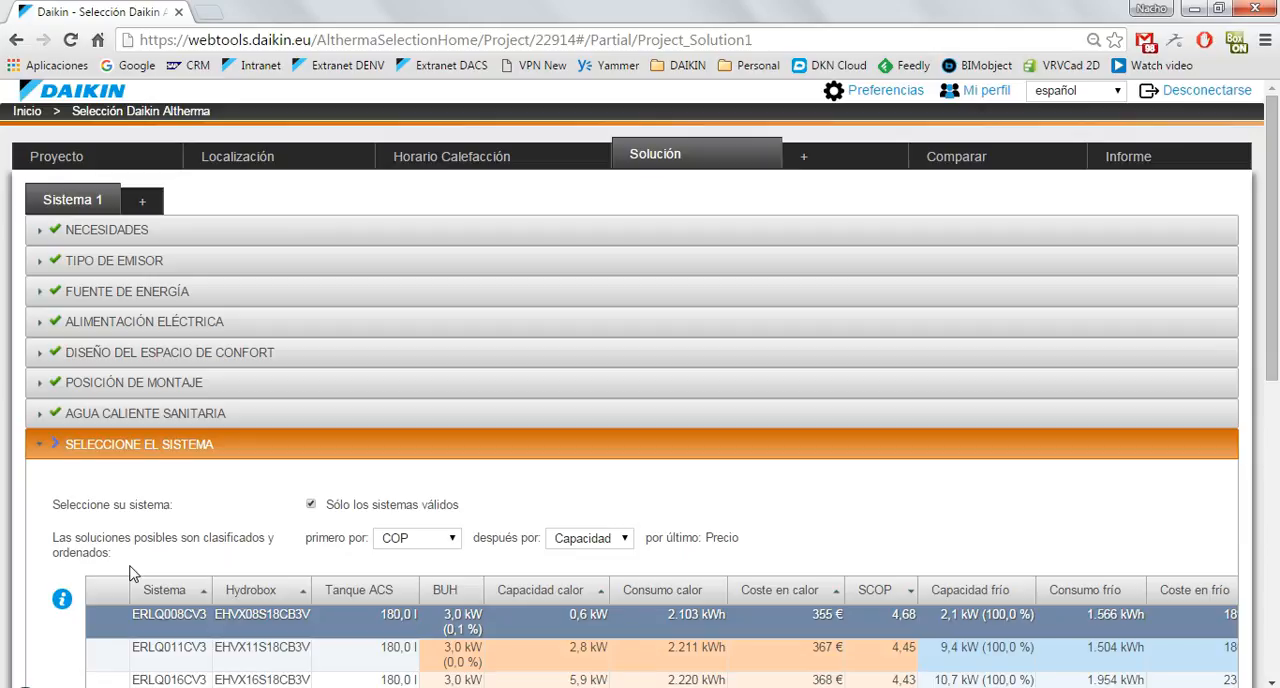
{"action": "scroll", "coordinate": [1075, 536], "scroll_direction": "down", "scroll_amount": 3}
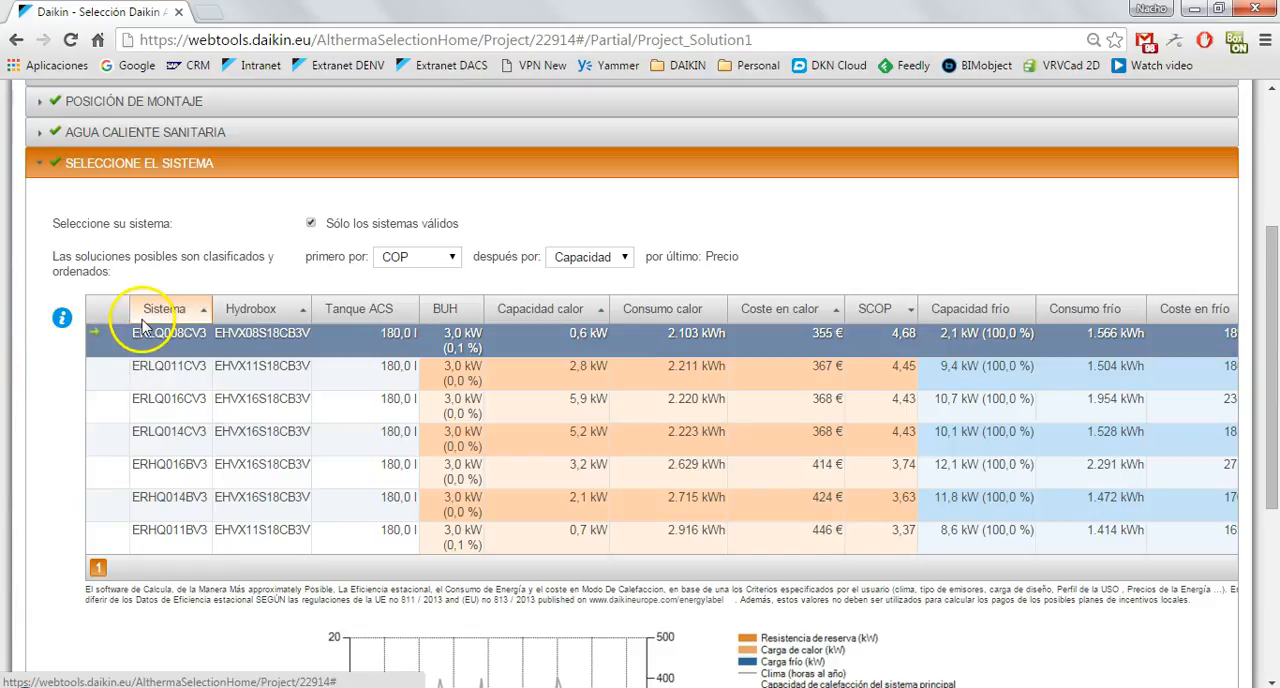
{"action": "left_click", "coordinate": [164, 485]}
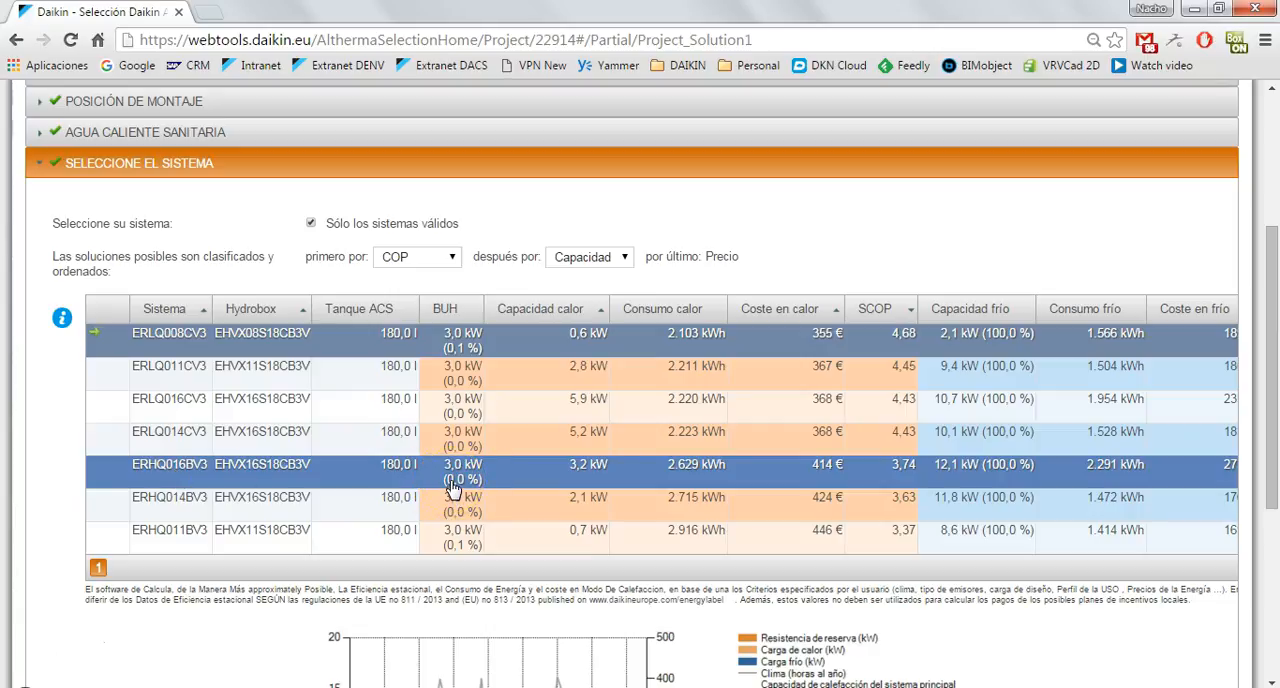
Compare the heating capacity, cost and SCOP of the ERLQ008CV3 system with the other proposed systems.
{"action": "left_click", "coordinate": [737, 203]}
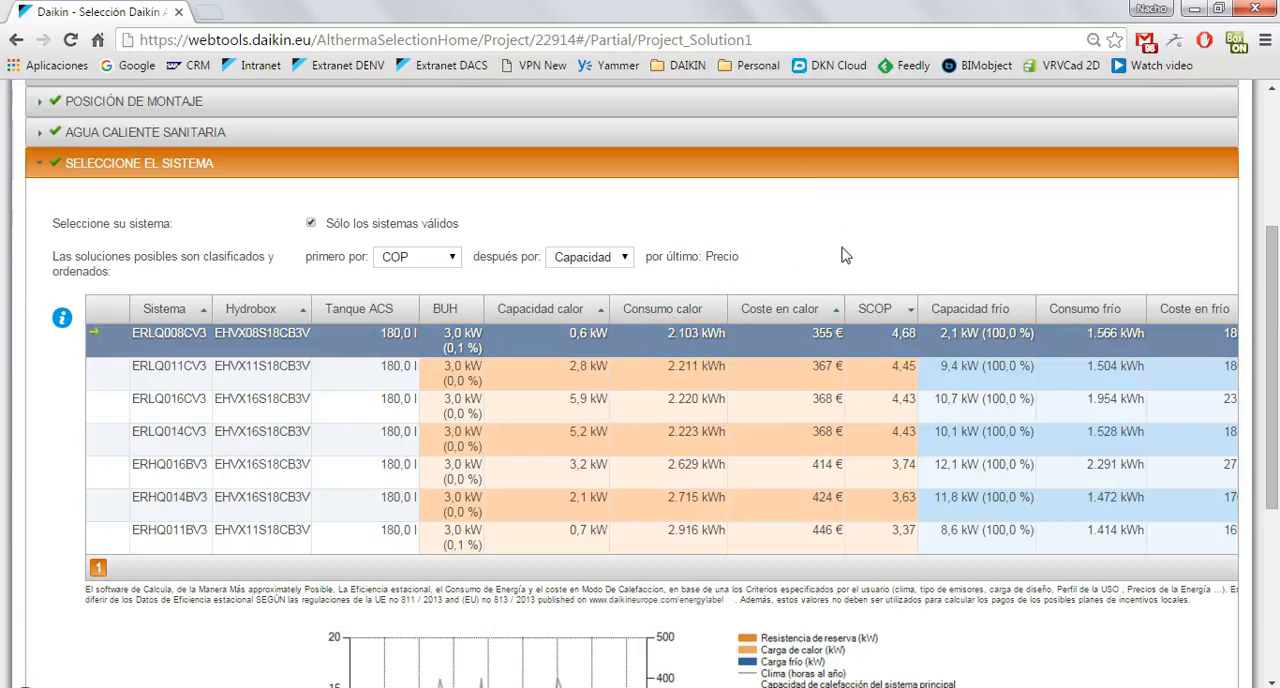
{"action": "left_click", "coordinate": [750, 332]}
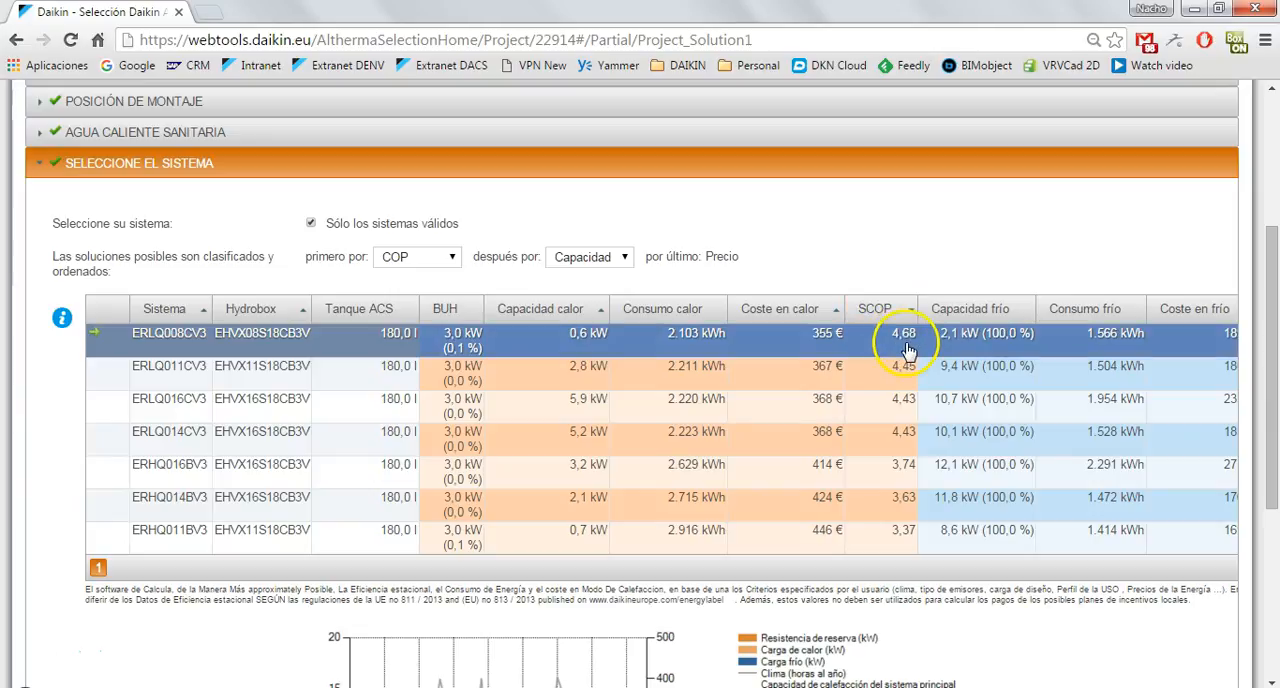
{"action": "left_click", "coordinate": [518, 362]}
{"action": "left_click", "coordinate": [948, 233]}
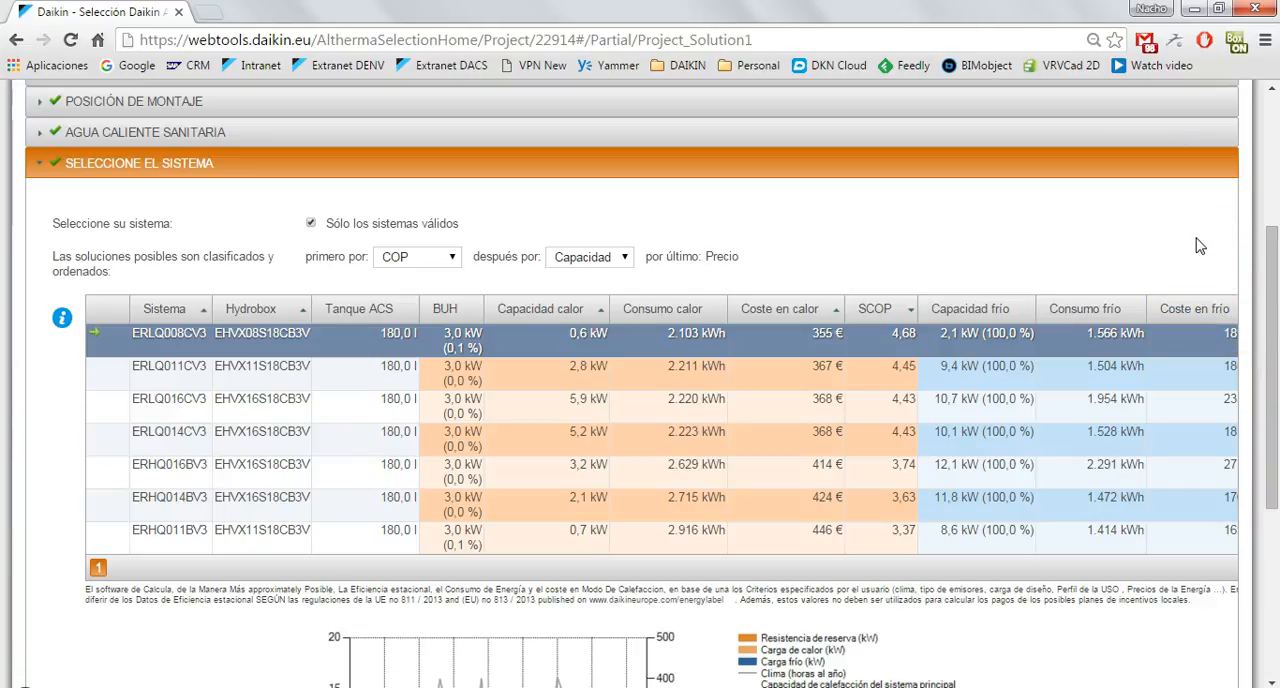
Reduce the page zoom to 75% to examine the full systems table, including EER and PEEff, and restore it to 90%.
{"action": "left_click", "coordinate": [1265, 42]}
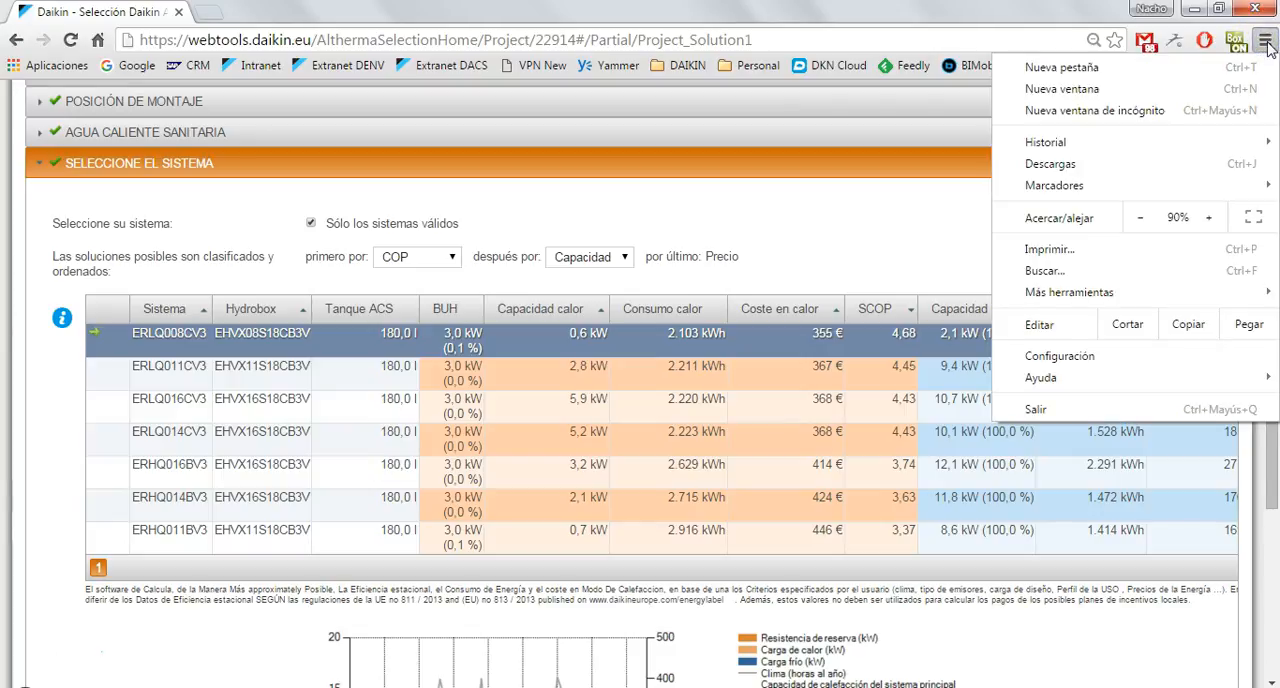
{"action": "left_click", "coordinate": [1141, 220]}
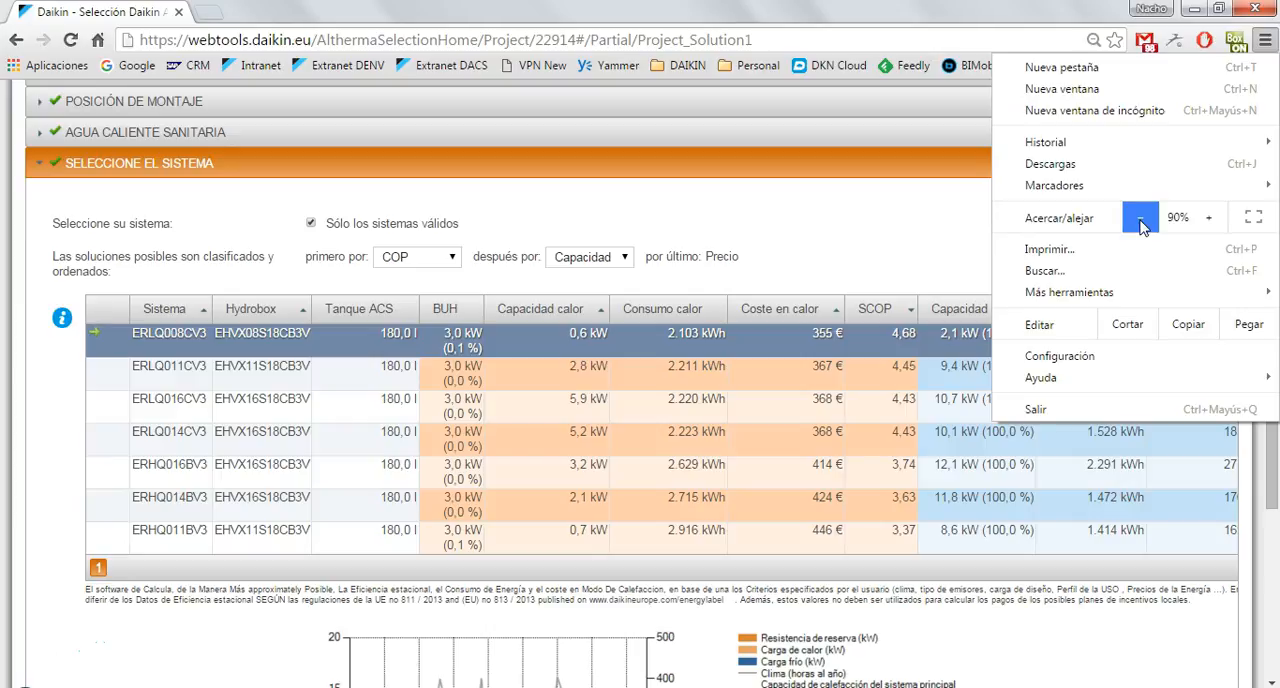
{"action": "left_click", "coordinate": [1141, 220]}
{"action": "left_click", "coordinate": [1141, 220]}
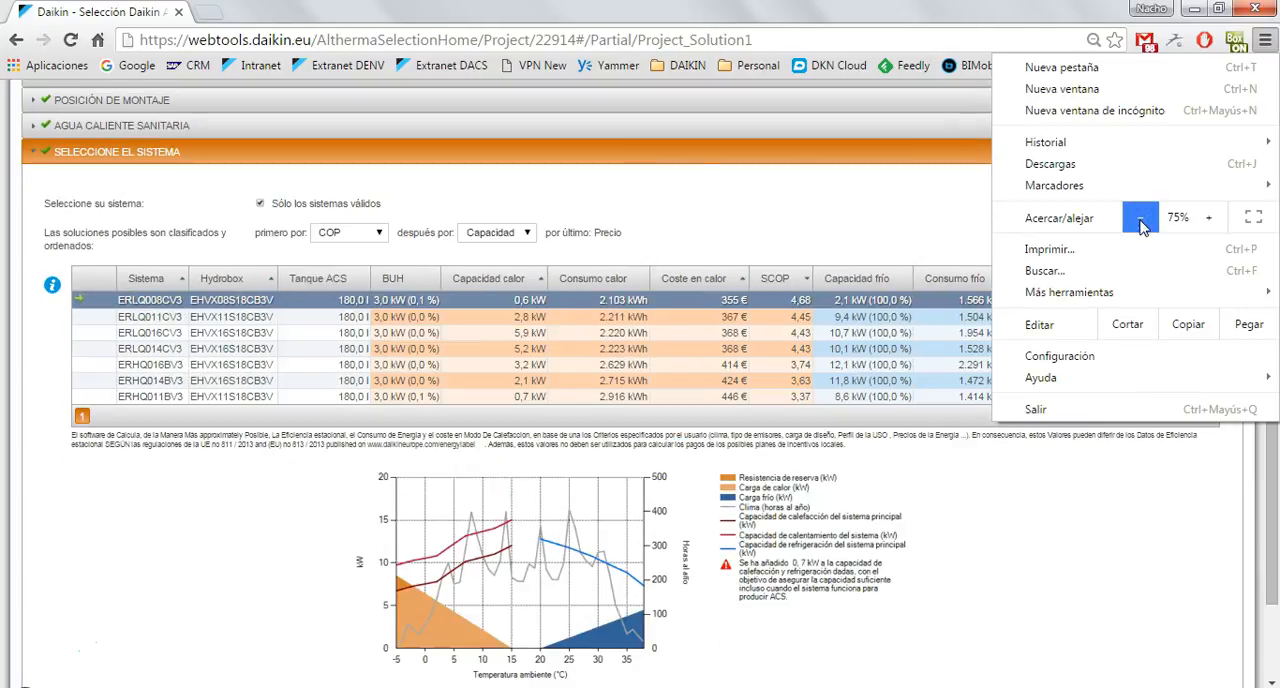
{"action": "left_click", "coordinate": [950, 215]}
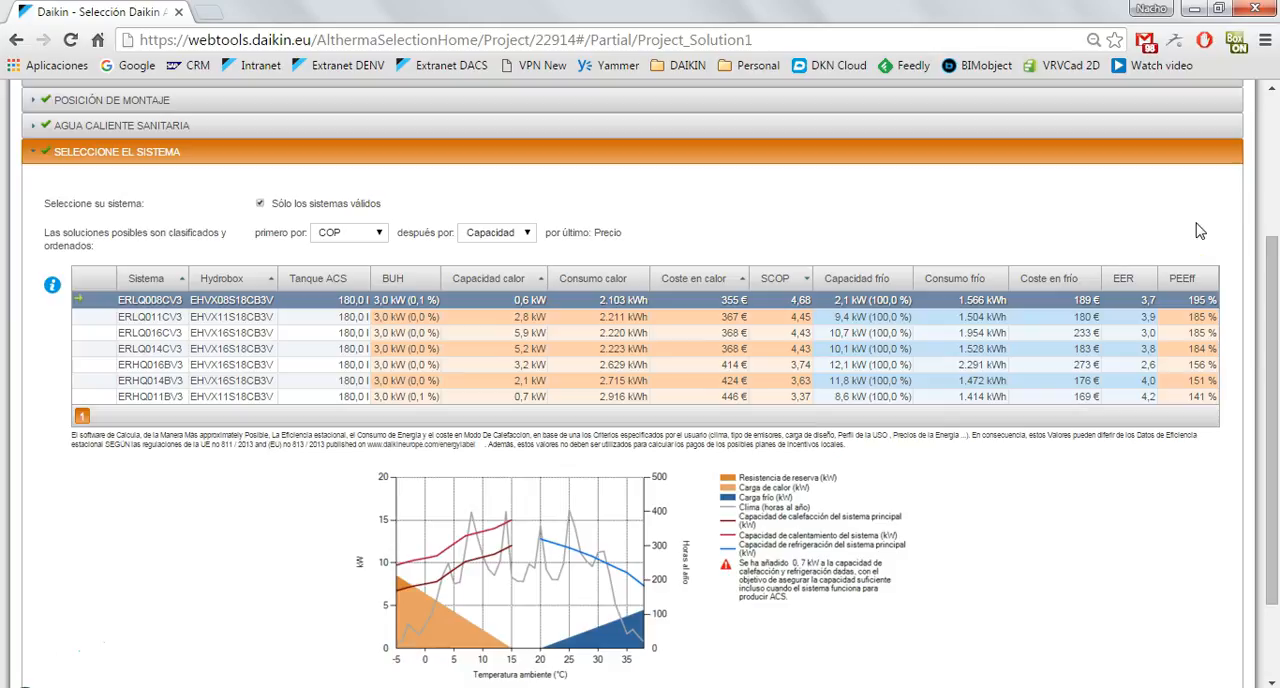
{"action": "left_click", "coordinate": [1265, 40]}
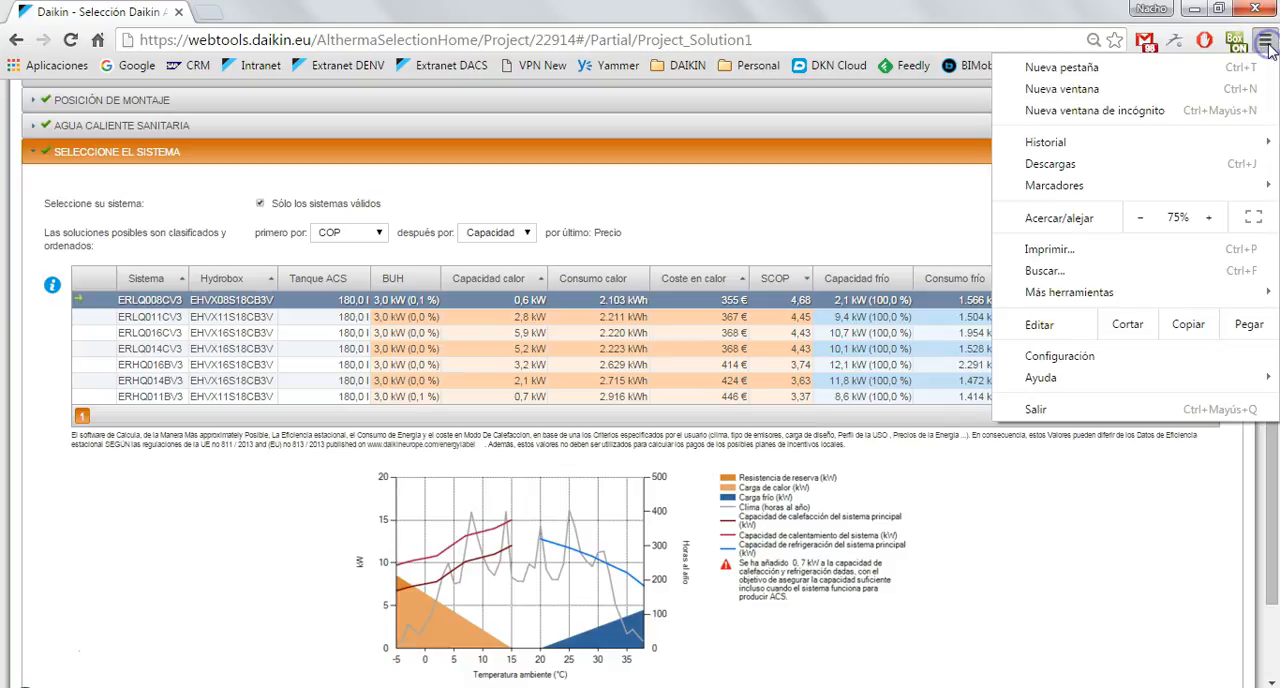
{"action": "left_click", "coordinate": [1208, 217]}
{"action": "left_click", "coordinate": [1208, 217]}
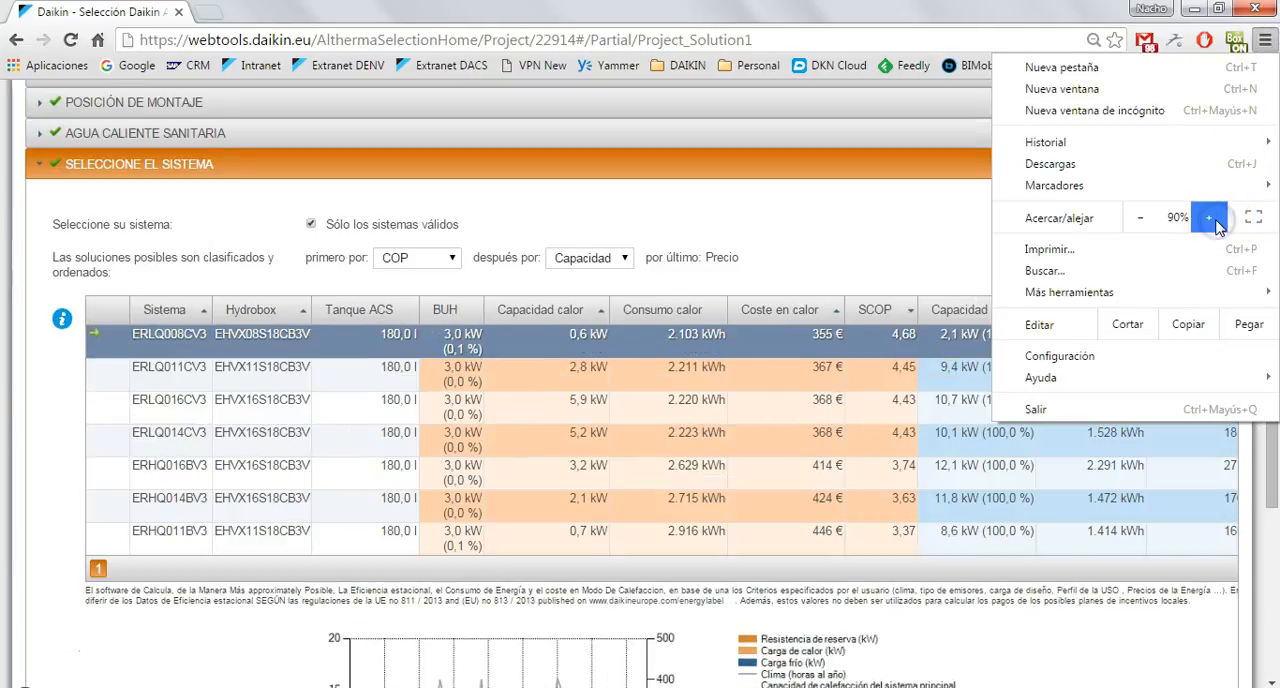
{"action": "left_click", "coordinate": [875, 252]}
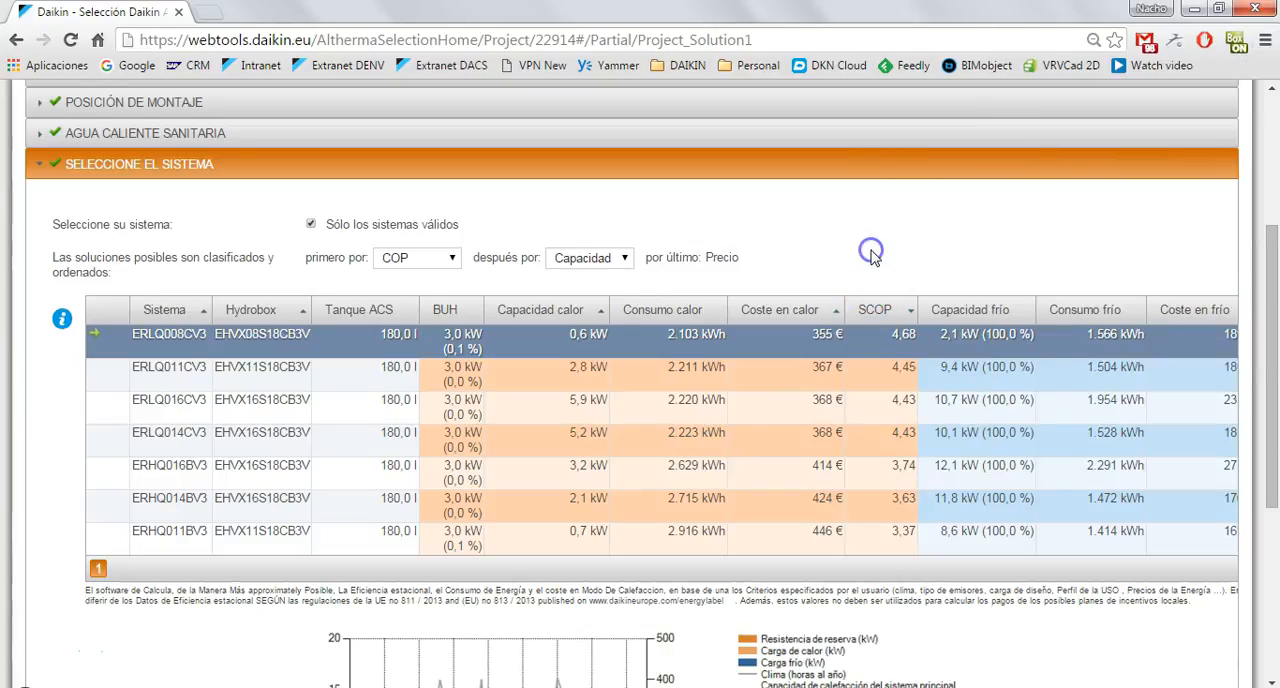
Review the capacity chart of the selected system and open Costes to check the optional installation and annual maintenance cost fields.
{"action": "scroll", "coordinate": [874, 258], "scroll_direction": "down", "scroll_amount": 1}
{"action": "scroll", "coordinate": [874, 258], "scroll_direction": "down", "scroll_amount": 3}
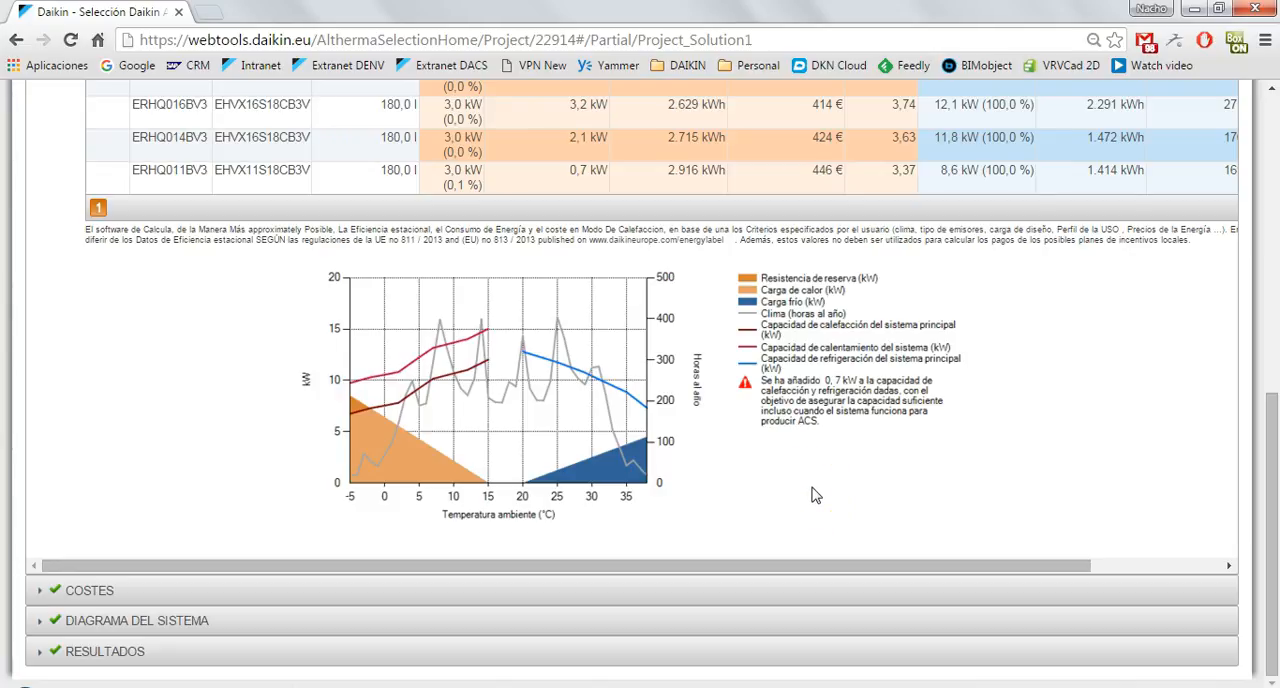
{"action": "left_click", "coordinate": [76, 600]}
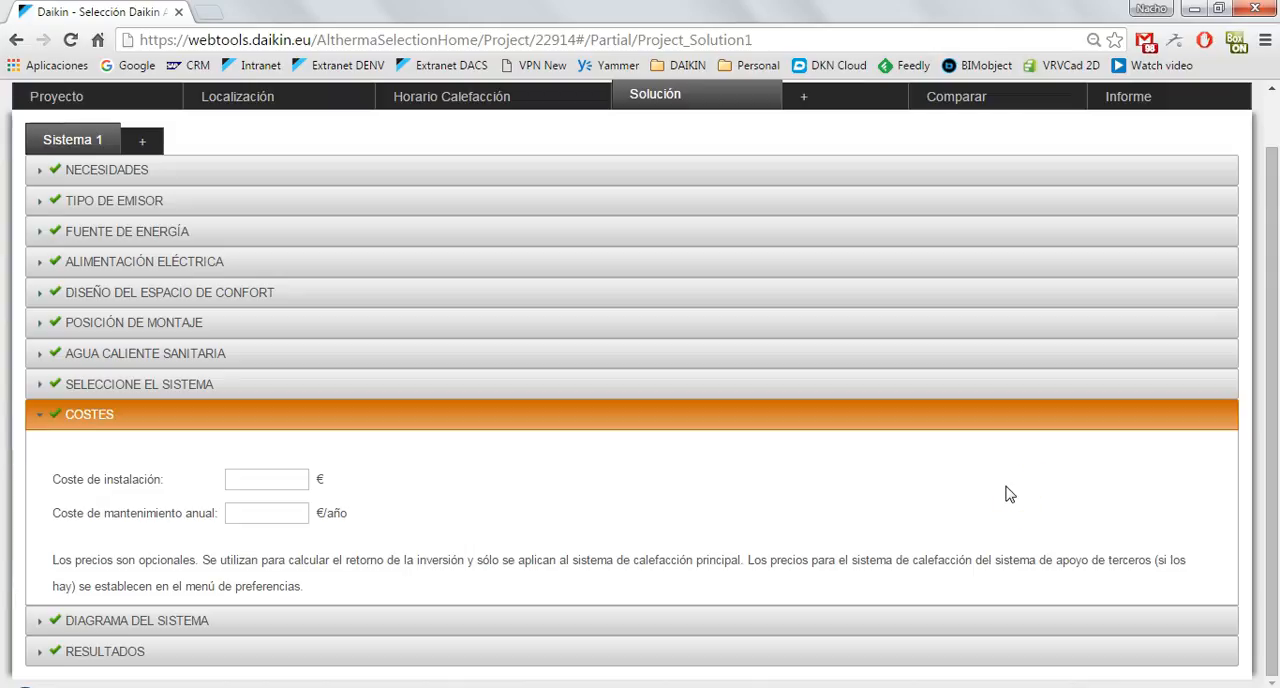
{"action": "left_click", "coordinate": [284, 487]}
{"action": "left_click", "coordinate": [304, 471]}
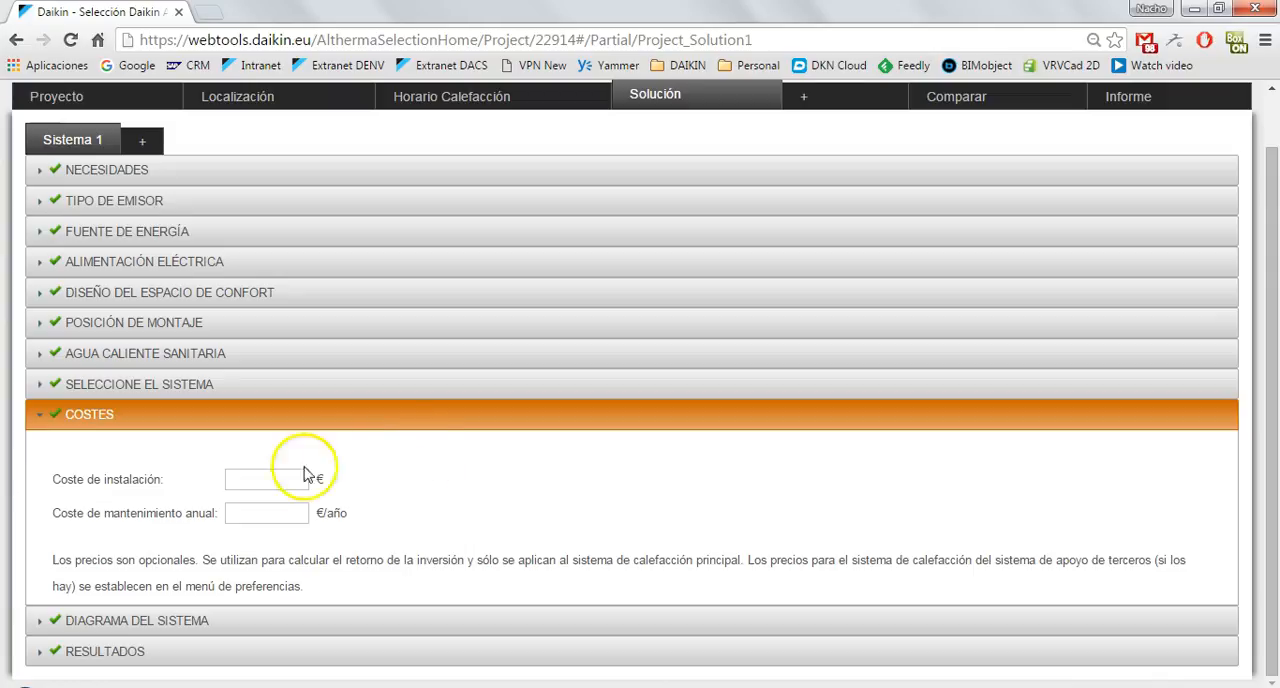
Open Diagrama del sistema and examine the layout of the outdoor unit, indoor unit and hot water tank.
{"action": "left_click", "coordinate": [130, 622]}
{"action": "left_click", "coordinate": [130, 624]}
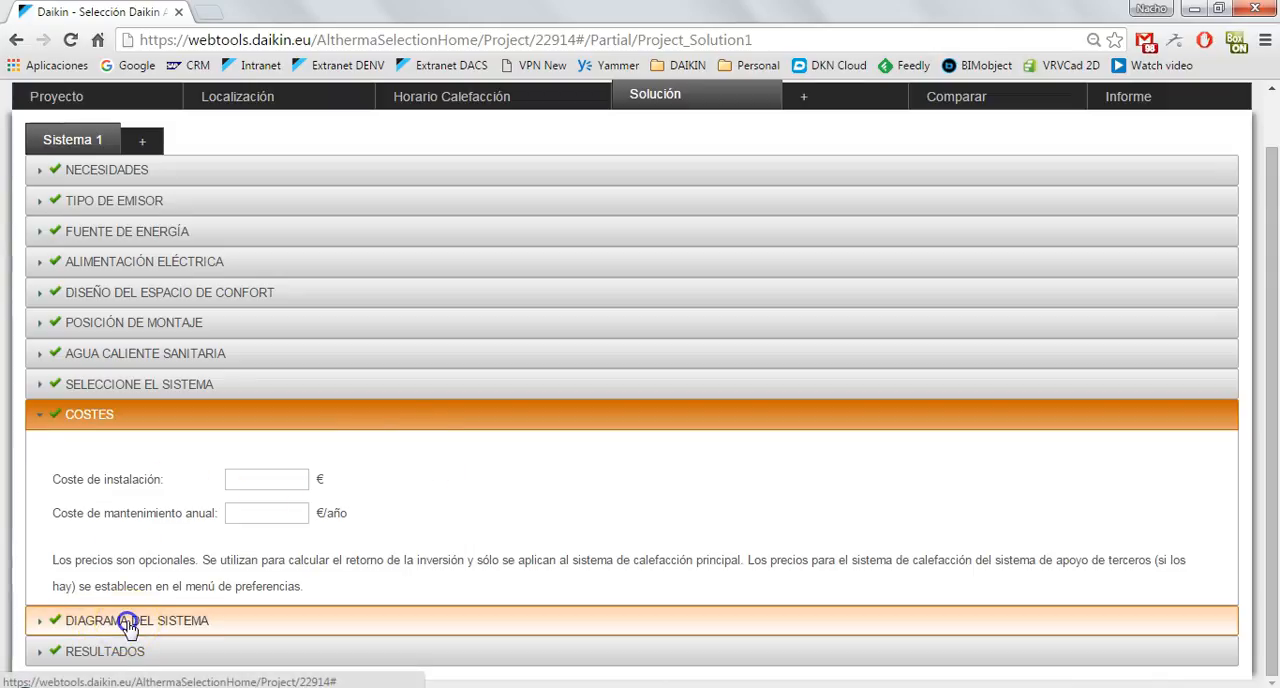
{"action": "scroll", "coordinate": [1024, 520], "scroll_direction": "down", "scroll_amount": 3}
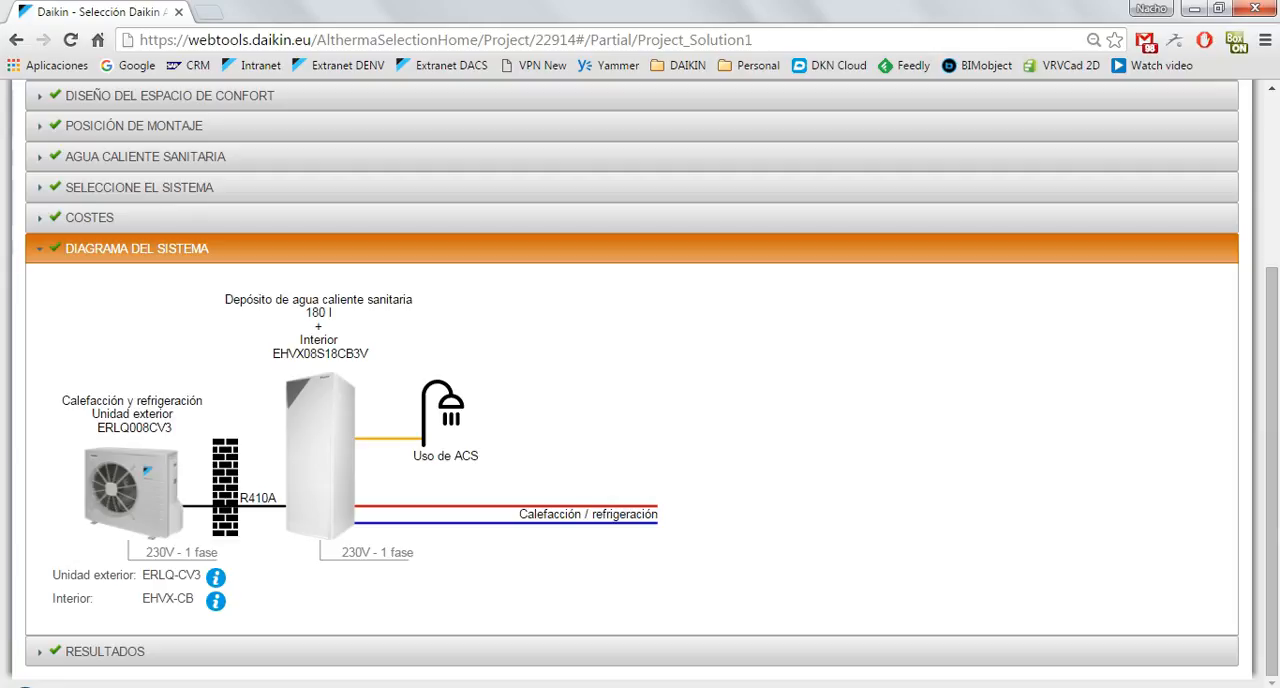
Open Resultados and examine the charts of annual heating cost, CO₂ emissions, and monthly energy cost and consumption.
{"action": "left_click", "coordinate": [504, 658]}
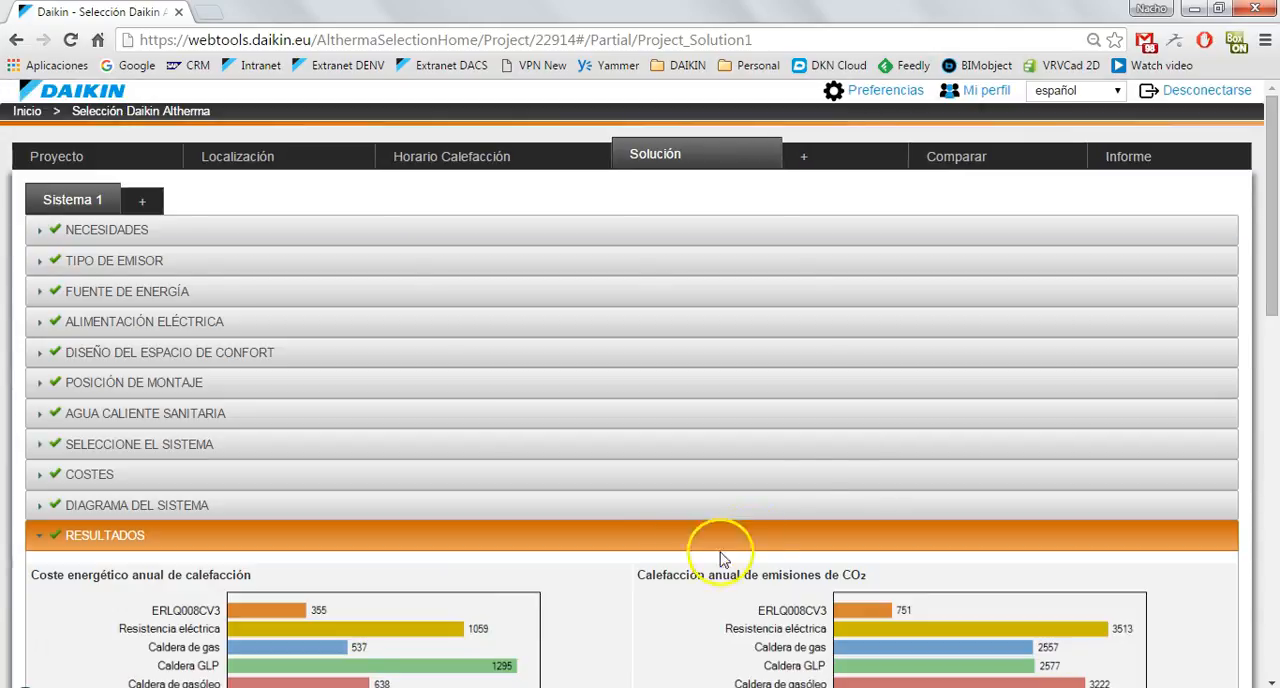
{"action": "scroll", "coordinate": [828, 468], "scroll_direction": "down", "scroll_amount": 6}
{"action": "scroll", "coordinate": [829, 470], "scroll_direction": "up", "scroll_amount": 2}
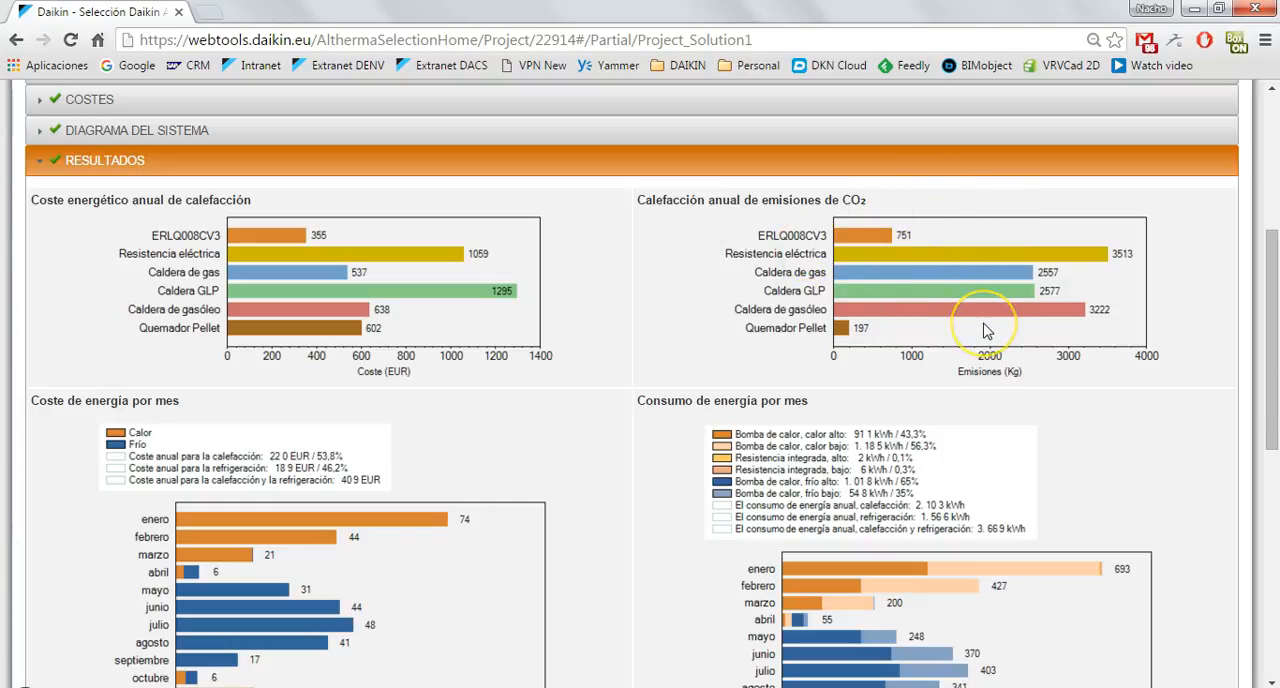
{"action": "scroll", "coordinate": [985, 331], "scroll_direction": "down", "scroll_amount": 1}
{"action": "scroll", "coordinate": [985, 331], "scroll_direction": "down", "scroll_amount": 2}
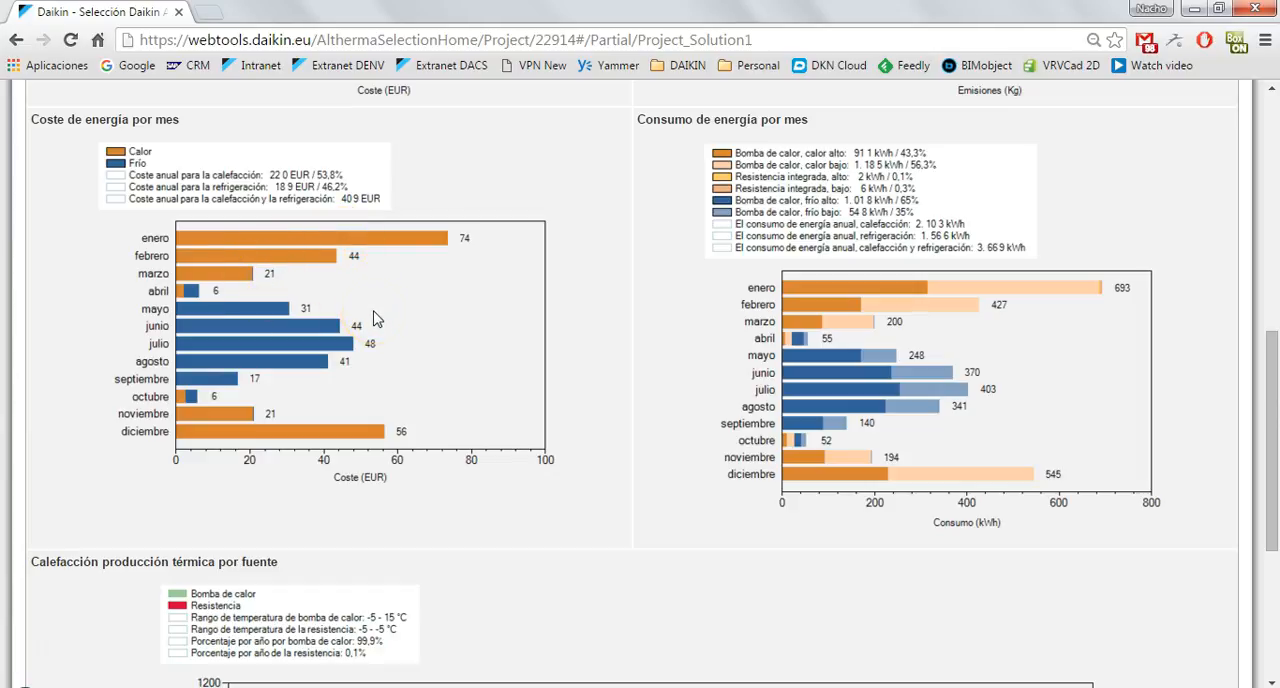
{"action": "scroll", "coordinate": [377, 318], "scroll_direction": "up", "scroll_amount": 2}
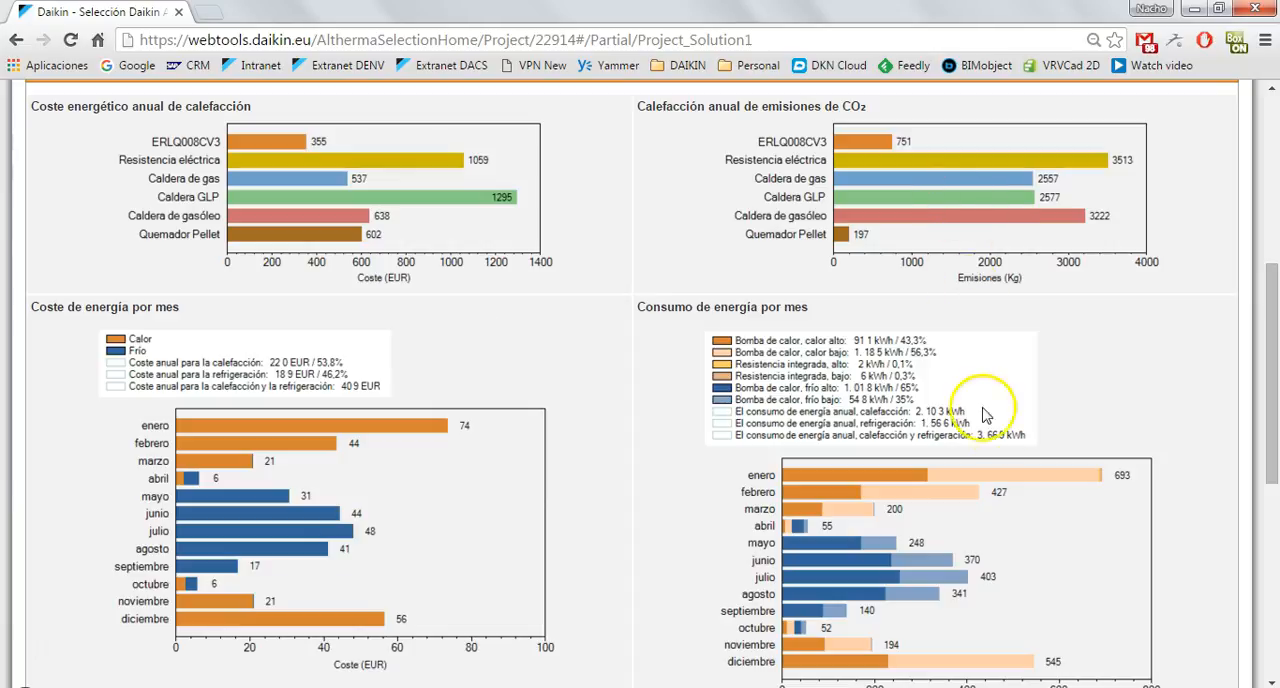
Examine the Calefacción producción térmica por fuente chart at the end of the results.
{"action": "scroll", "coordinate": [1086, 350], "scroll_direction": "down", "scroll_amount": 2}
{"action": "scroll", "coordinate": [1090, 360], "scroll_direction": "down", "scroll_amount": 3}
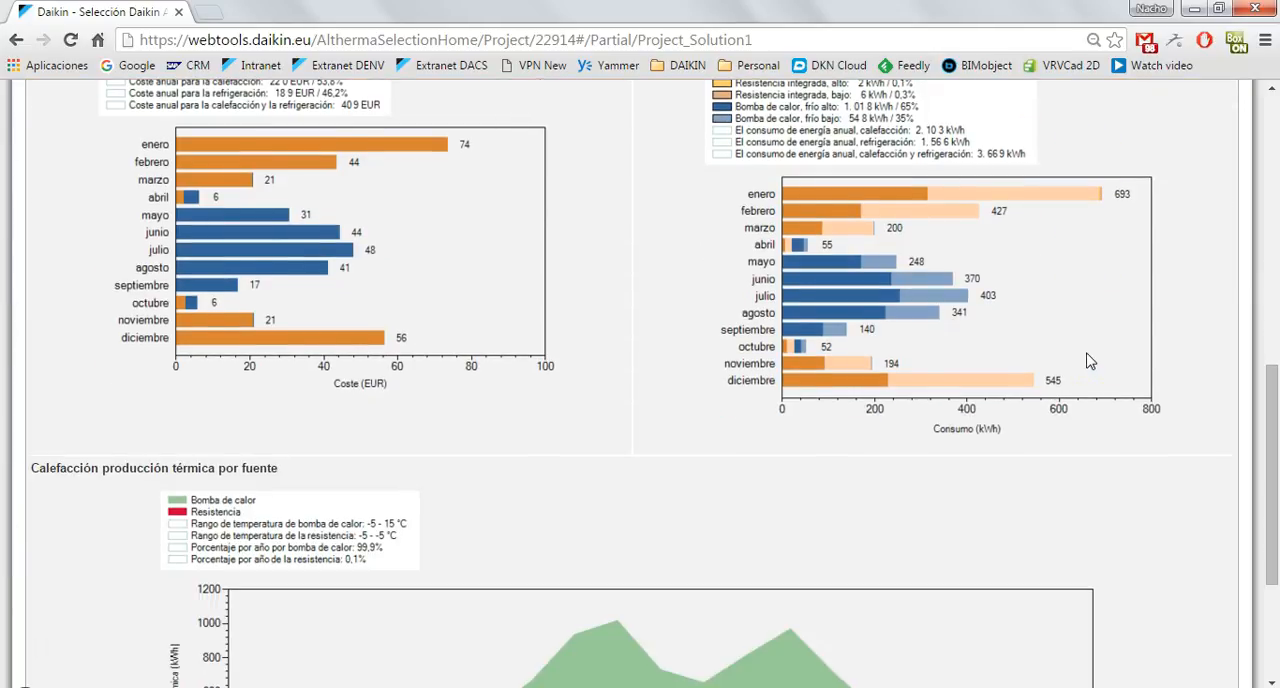
{"action": "scroll", "coordinate": [1090, 361], "scroll_direction": "down", "scroll_amount": 1}
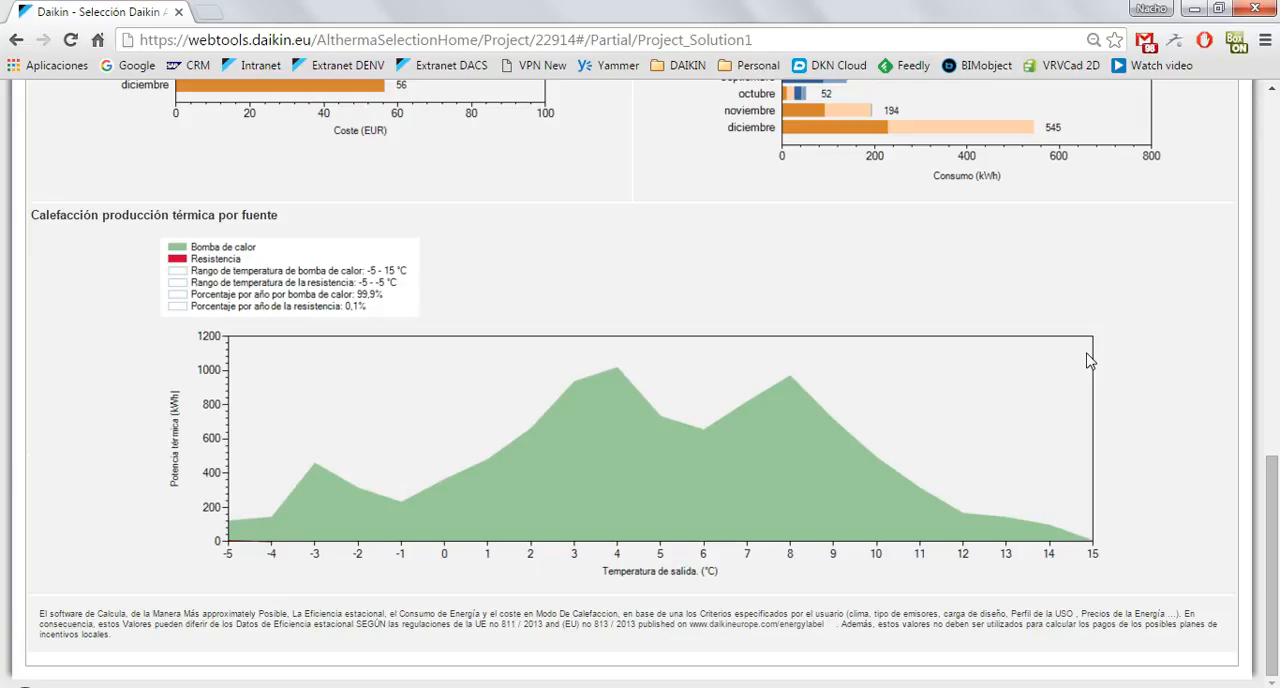
{"action": "left_click", "coordinate": [1122, 322]}
{"action": "scroll", "coordinate": [350, 535], "scroll_direction": "up", "scroll_amount": 10}
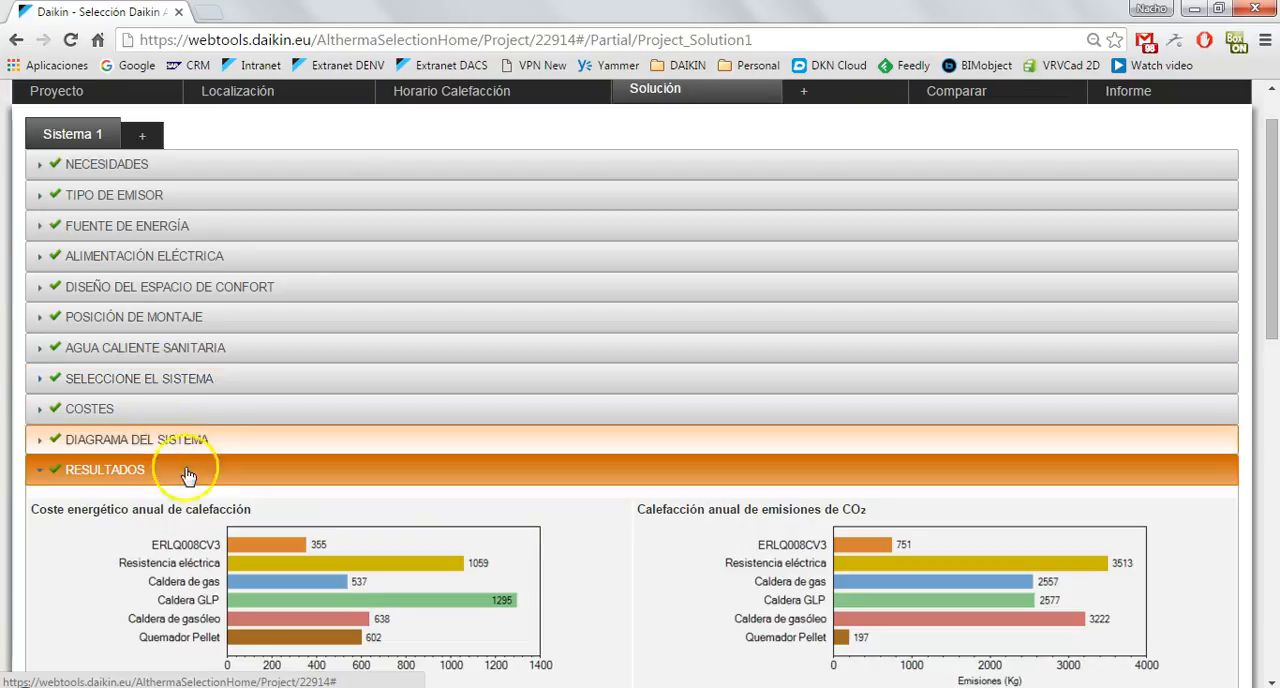
{"action": "scroll", "coordinate": [357, 514], "scroll_direction": "down", "scroll_amount": 6}
{"action": "scroll", "coordinate": [359, 515], "scroll_direction": "down", "scroll_amount": 3}
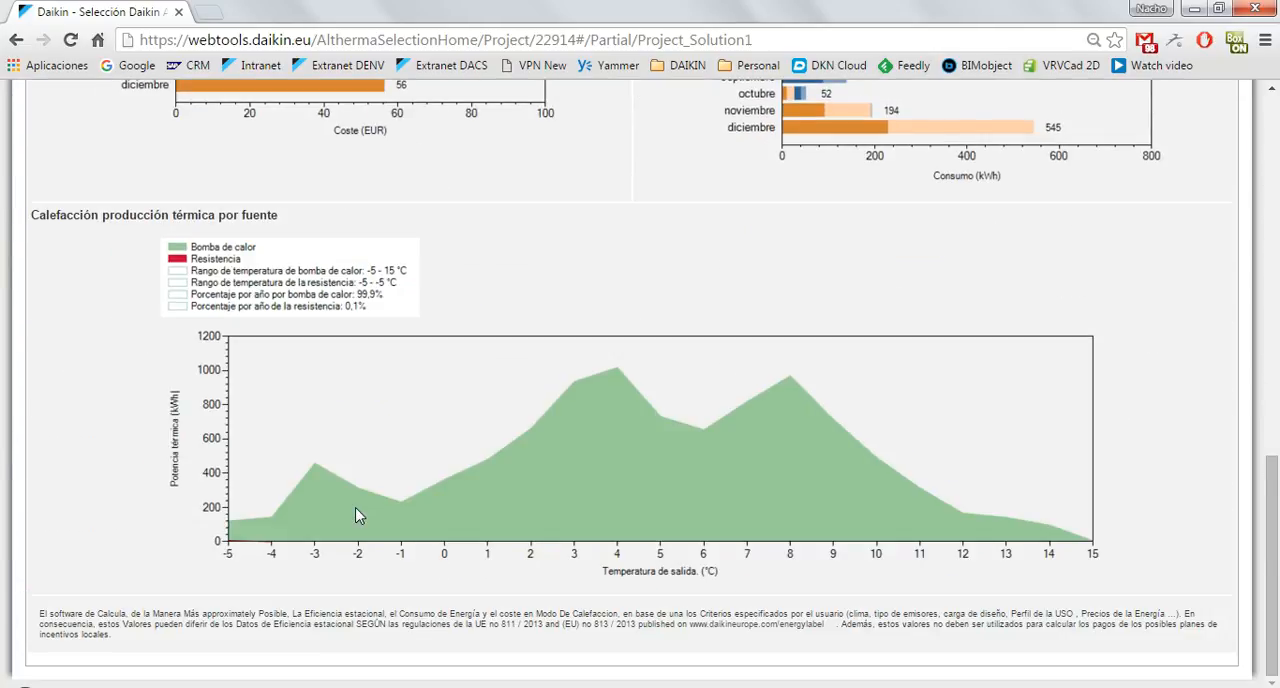
Create the project report from Informe and open the generated .docx file in Word.
{"action": "scroll", "coordinate": [358, 515], "scroll_direction": "up", "scroll_amount": 10}
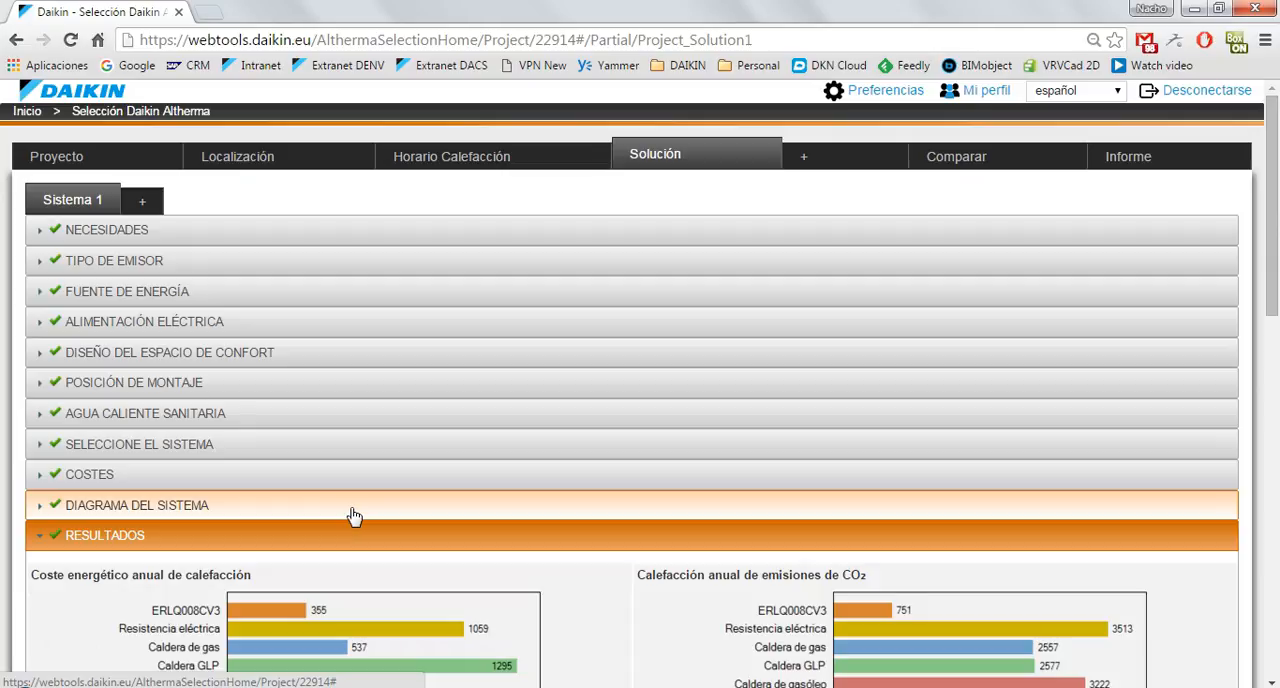
{"action": "left_click", "coordinate": [1130, 160]}
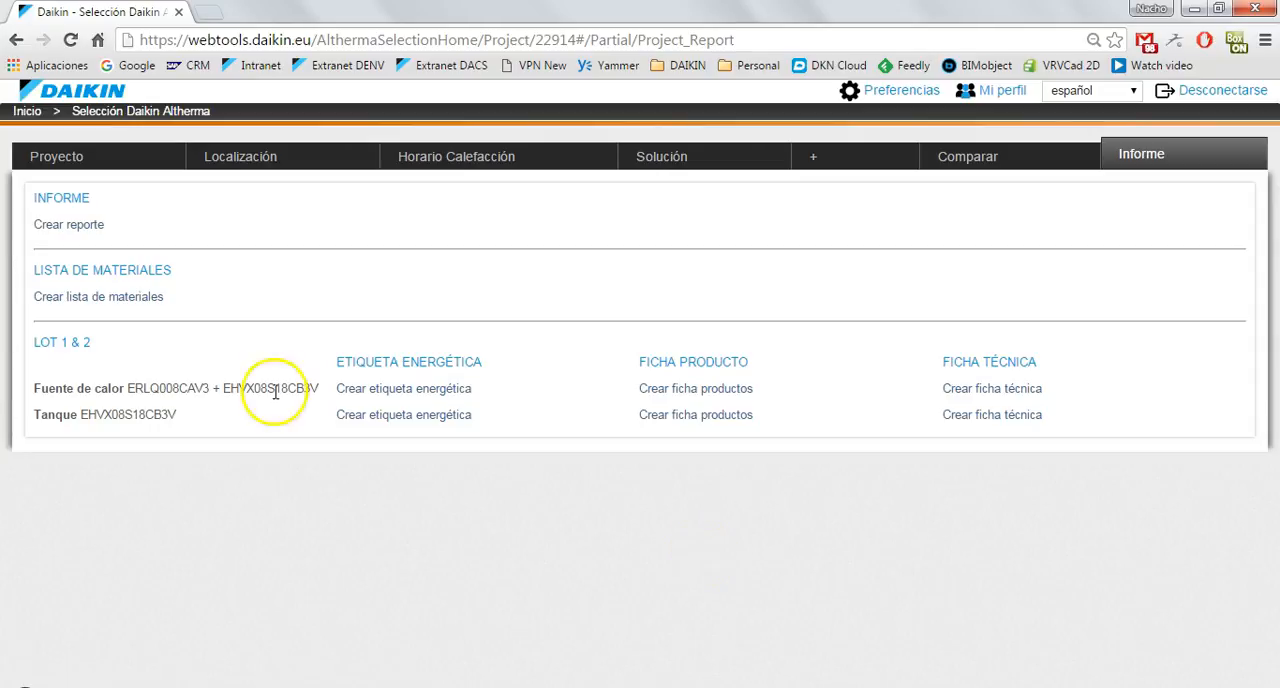
{"action": "left_click", "coordinate": [67, 226]}
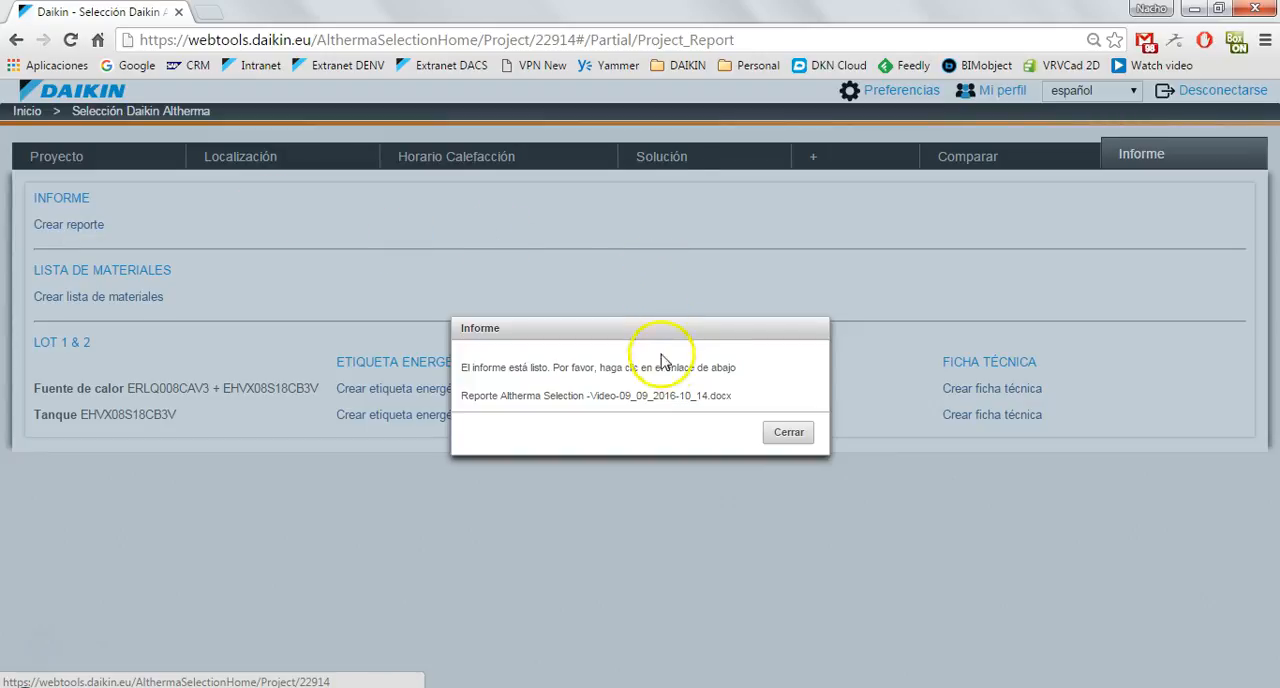
{"action": "left_click", "coordinate": [694, 397]}
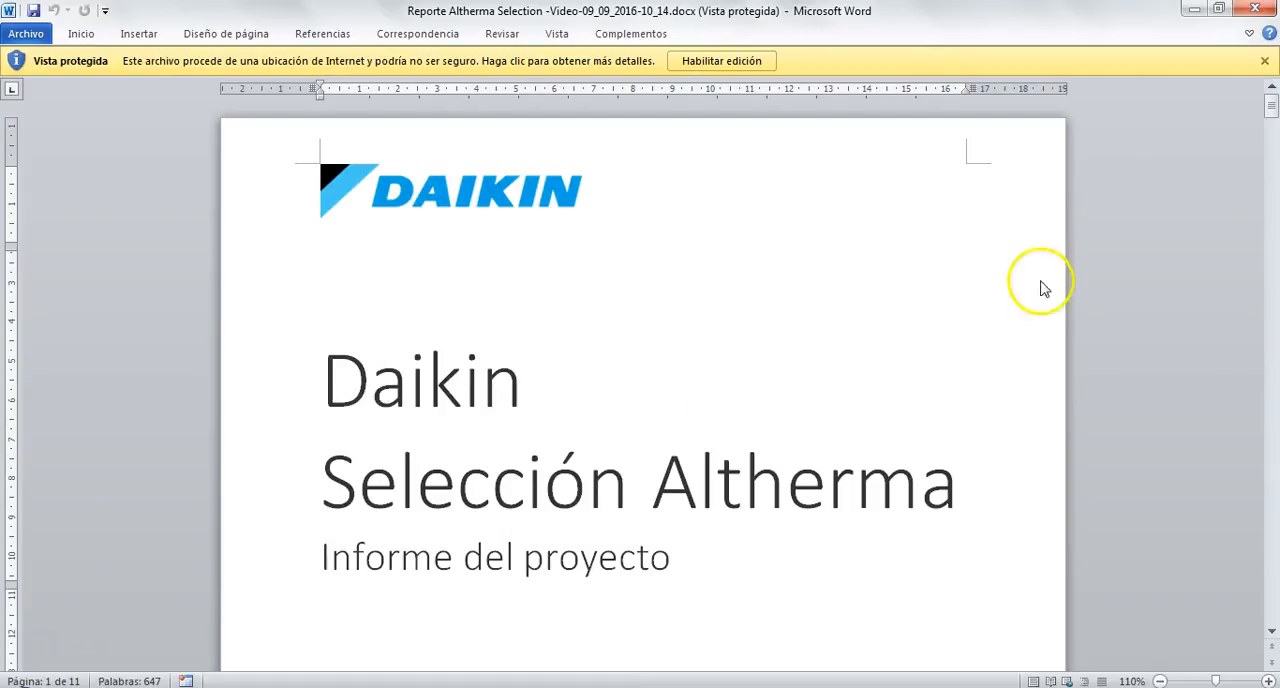
Examine the report's opening pages, disclaimer, Solución 1 overview table, materials list and refrigerant information.
{"action": "left_click", "coordinate": [1166, 289]}
{"action": "scroll", "coordinate": [1168, 295], "scroll_direction": "down", "scroll_amount": 15}
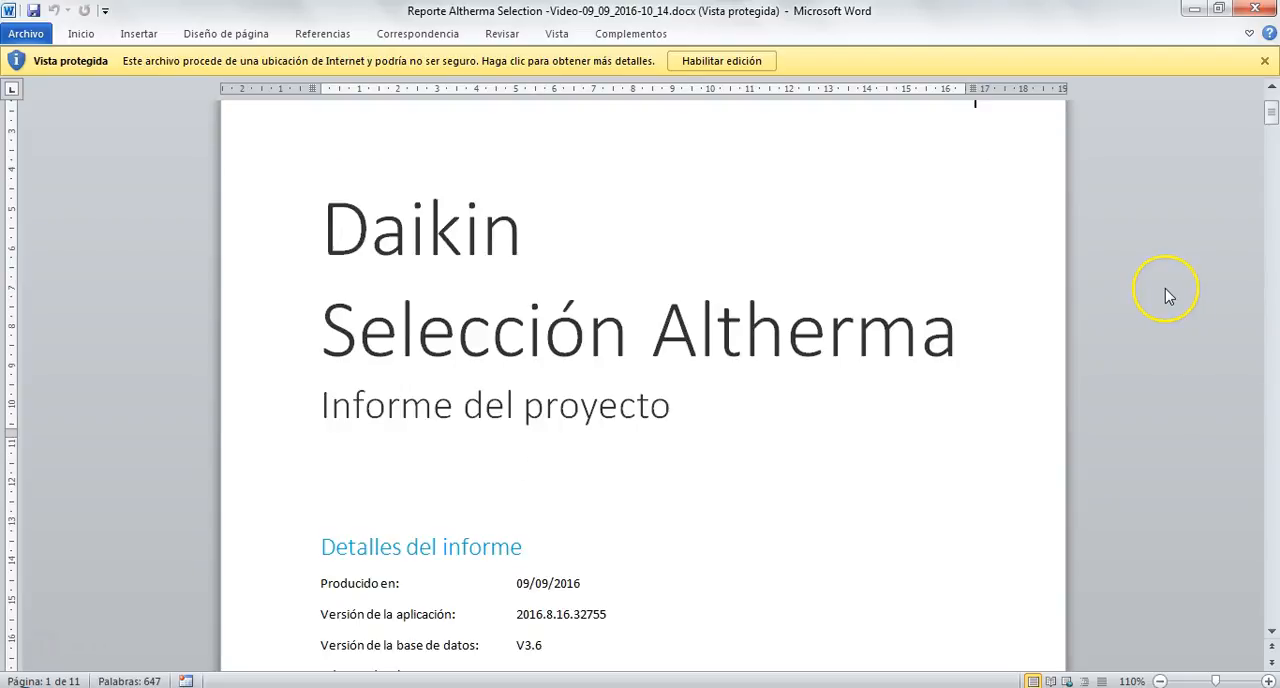
{"action": "scroll", "coordinate": [1168, 295], "scroll_direction": "down", "scroll_amount": 15}
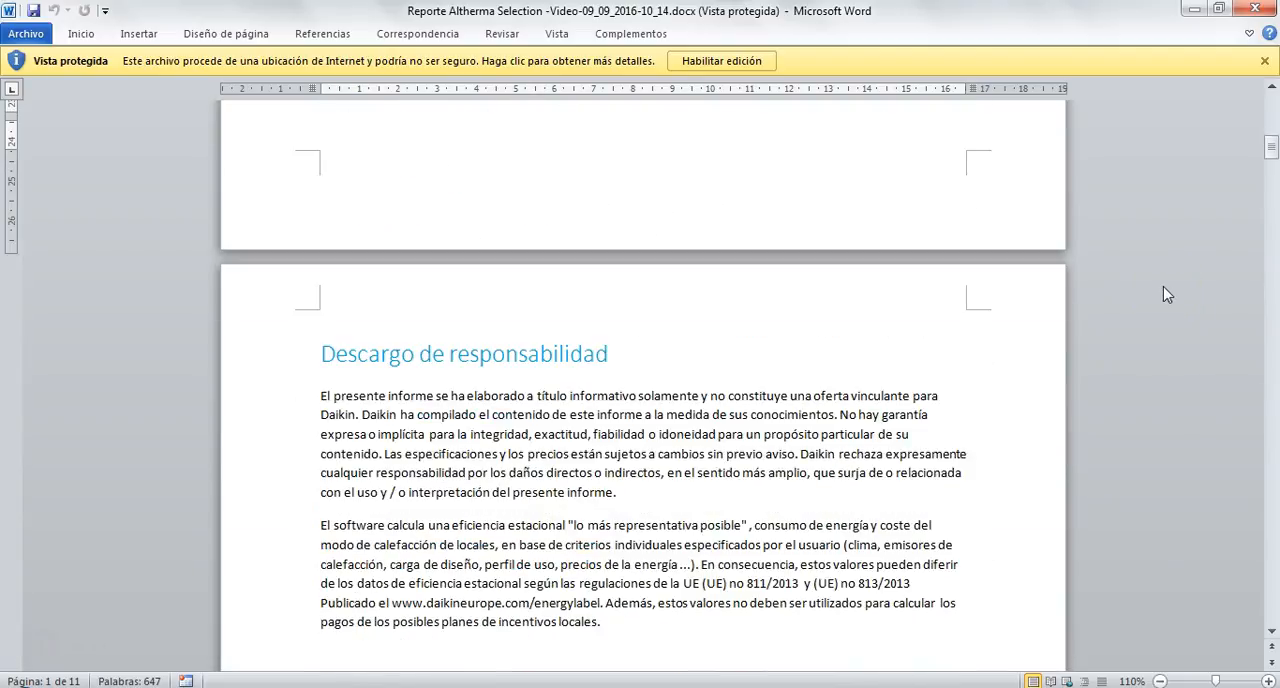
{"action": "scroll", "coordinate": [1163, 292], "scroll_direction": "down", "scroll_amount": 12}
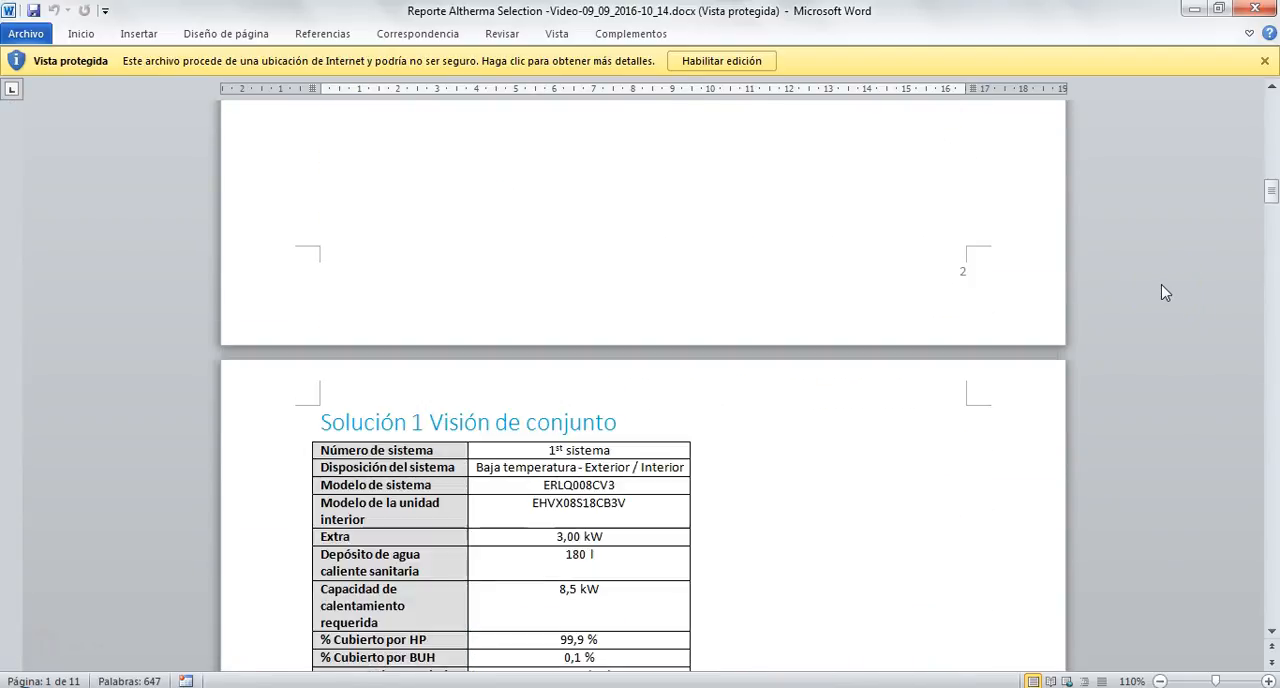
{"action": "left_click", "coordinate": [1150, 292]}
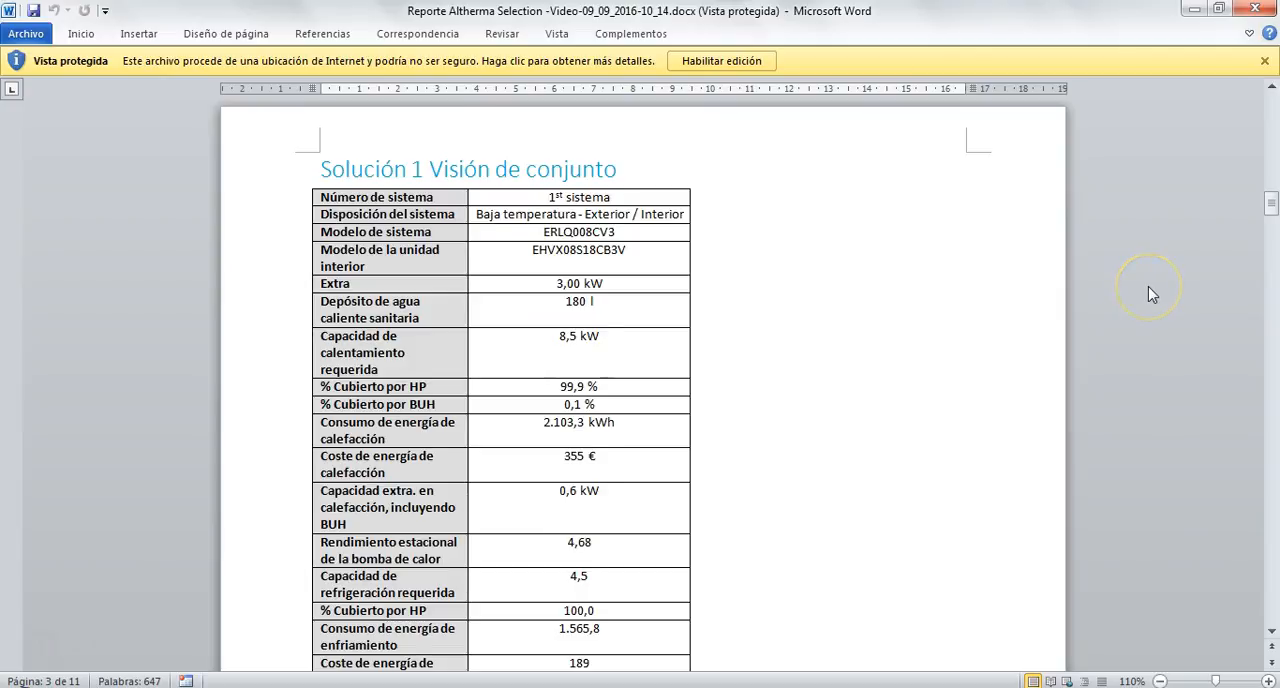
{"action": "scroll", "coordinate": [1149, 287], "scroll_direction": "down", "scroll_amount": 2}
{"action": "scroll", "coordinate": [1148, 290], "scroll_direction": "down", "scroll_amount": 12}
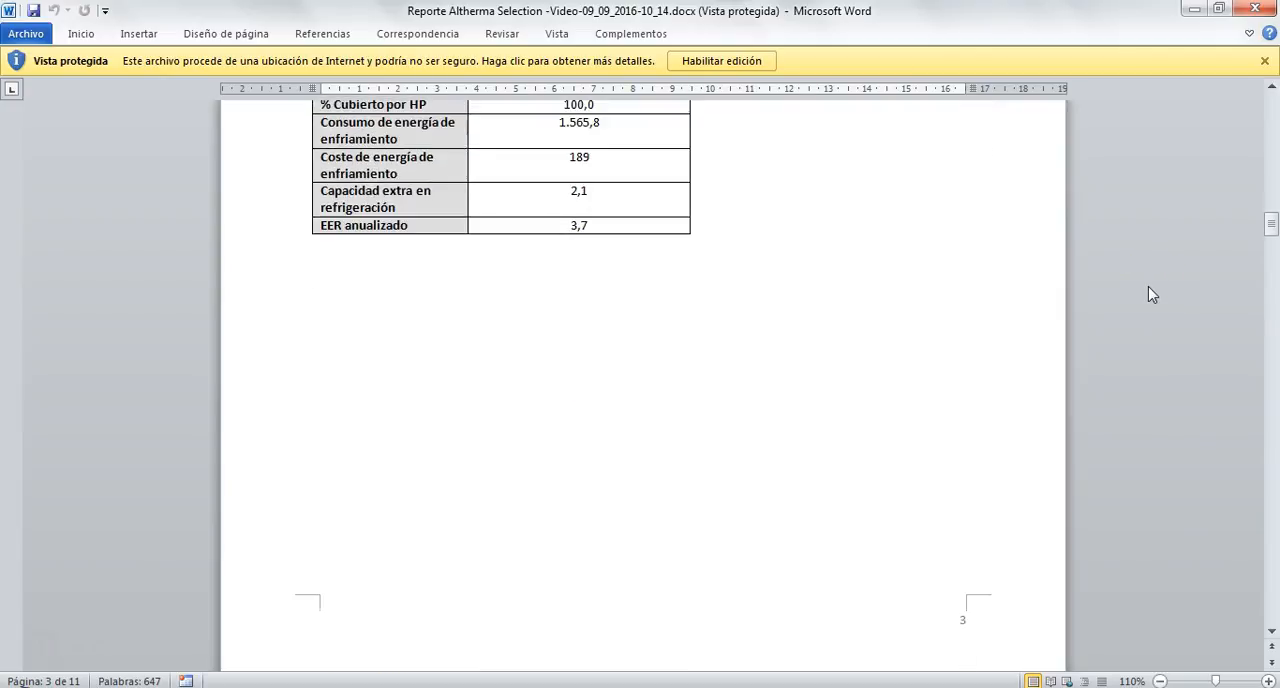
{"action": "scroll", "coordinate": [1148, 293], "scroll_direction": "down", "scroll_amount": 3}
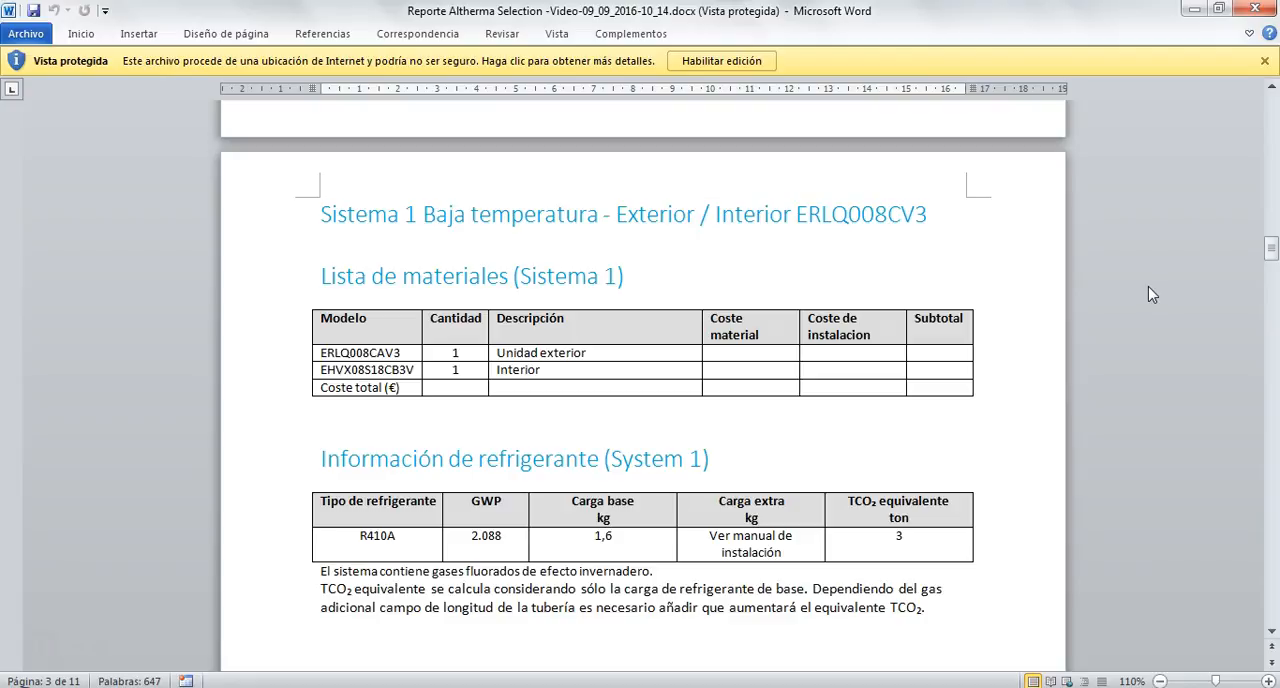
Examine the report's Criterio de selección (Sistema 1) section and its system diagram.
{"action": "scroll", "coordinate": [1148, 290], "scroll_direction": "down", "scroll_amount": 19}
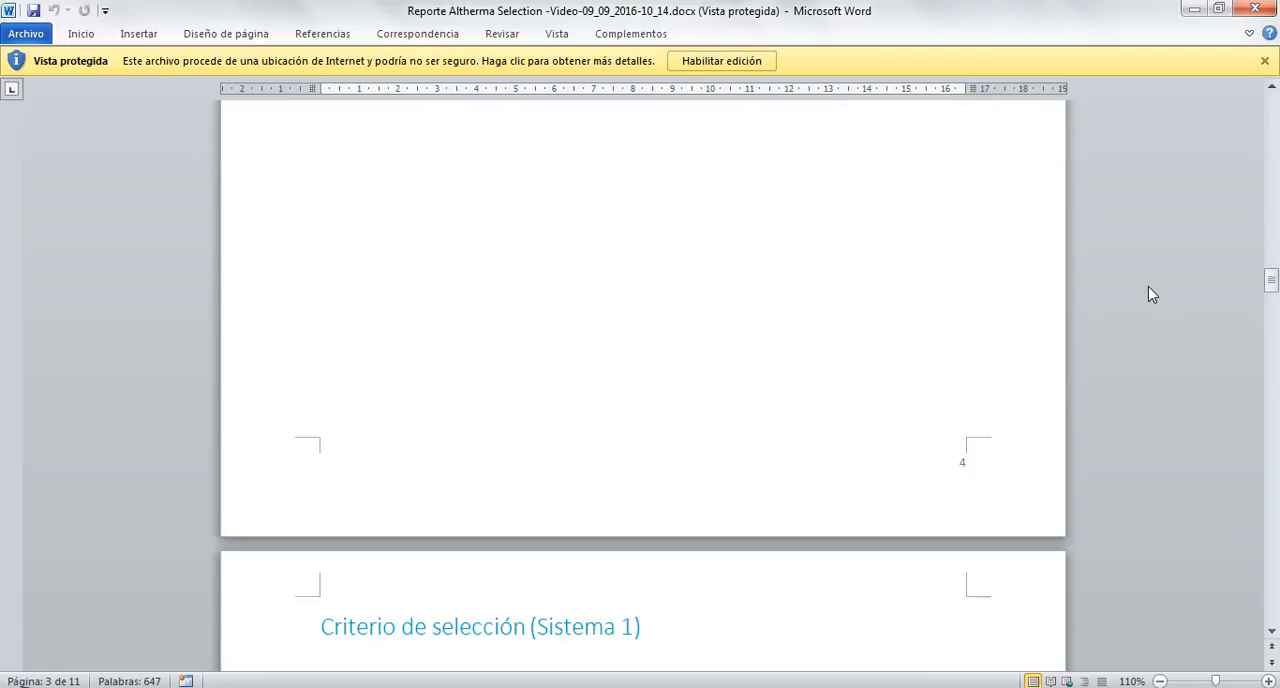
{"action": "scroll", "coordinate": [1148, 293], "scroll_direction": "down", "scroll_amount": 3}
{"action": "scroll", "coordinate": [1148, 293], "scroll_direction": "down", "scroll_amount": 3}
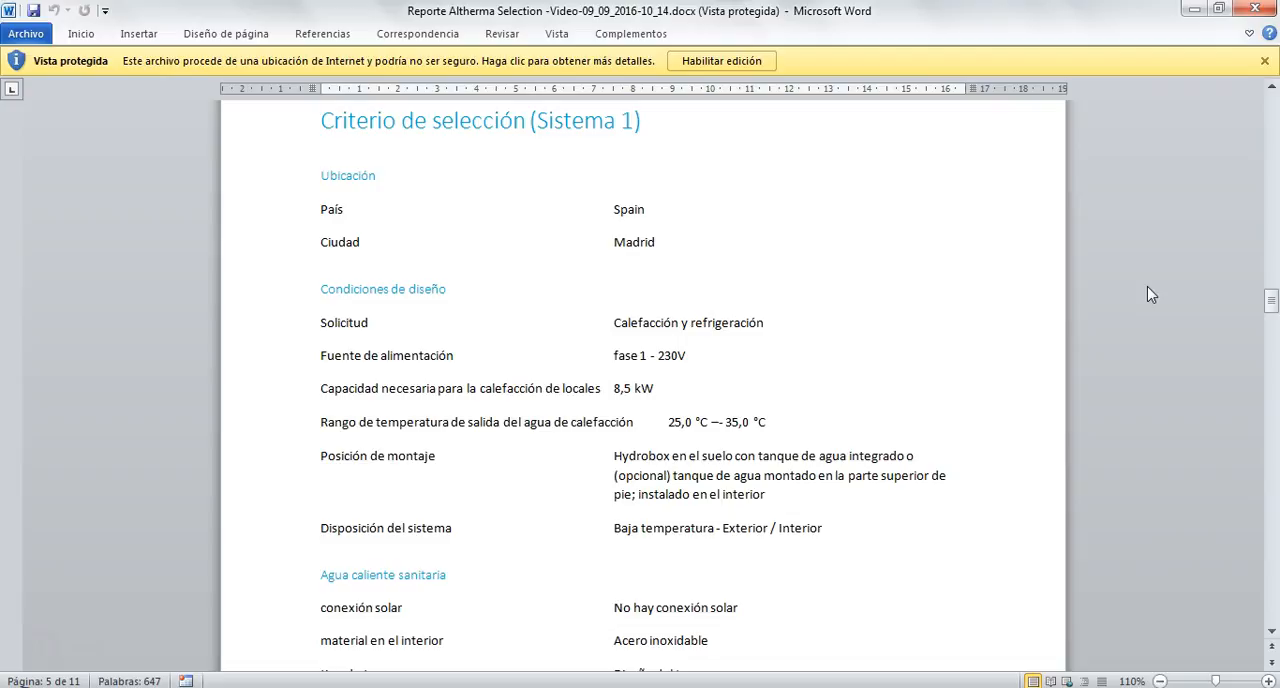
{"action": "scroll", "coordinate": [1148, 294], "scroll_direction": "down", "scroll_amount": 4}
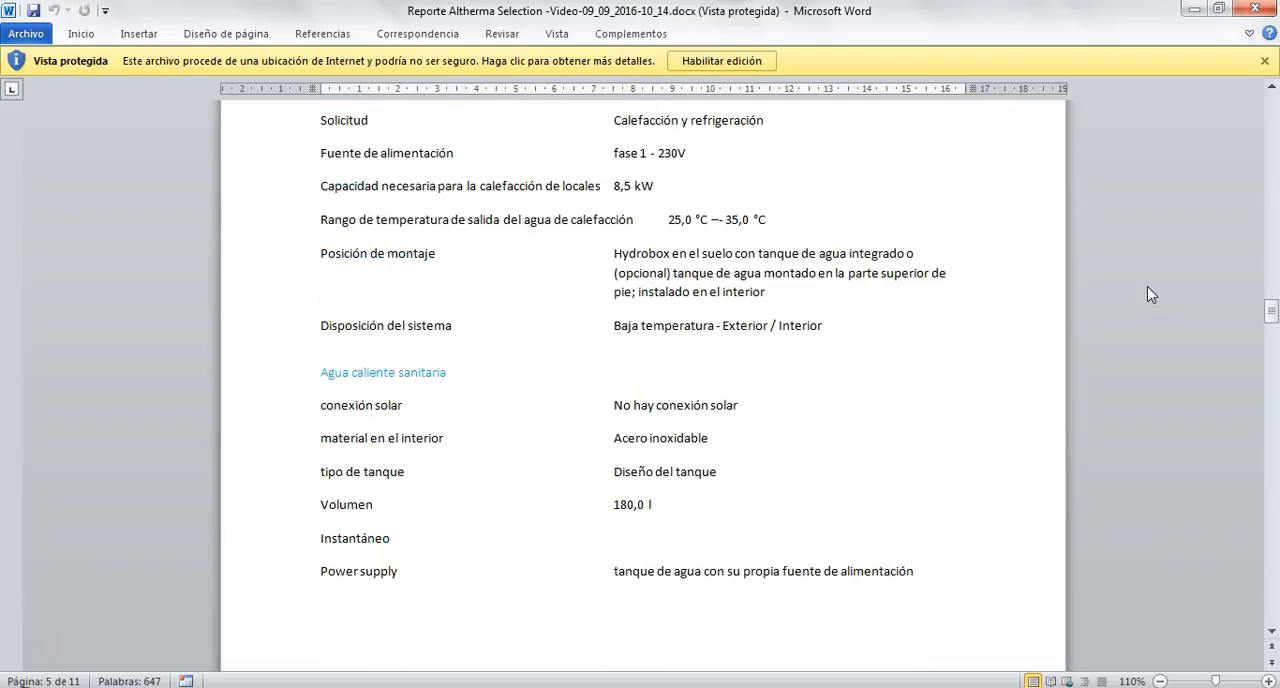
{"action": "scroll", "coordinate": [1148, 293], "scroll_direction": "down", "scroll_amount": 18}
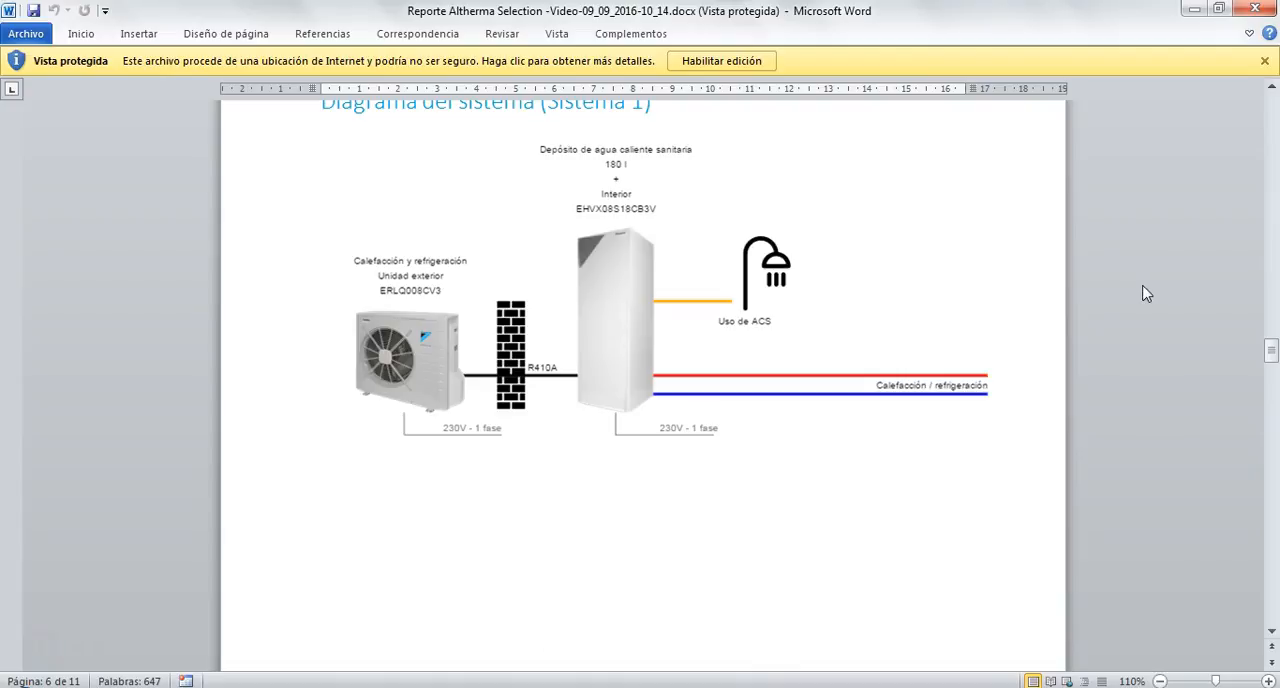
Examine the report's Gráficos (Sistema 1) on capacity, emissions, monthly consumption and cost, and thermal output by source.
{"action": "scroll", "coordinate": [1146, 293], "scroll_direction": "down", "scroll_amount": 20}
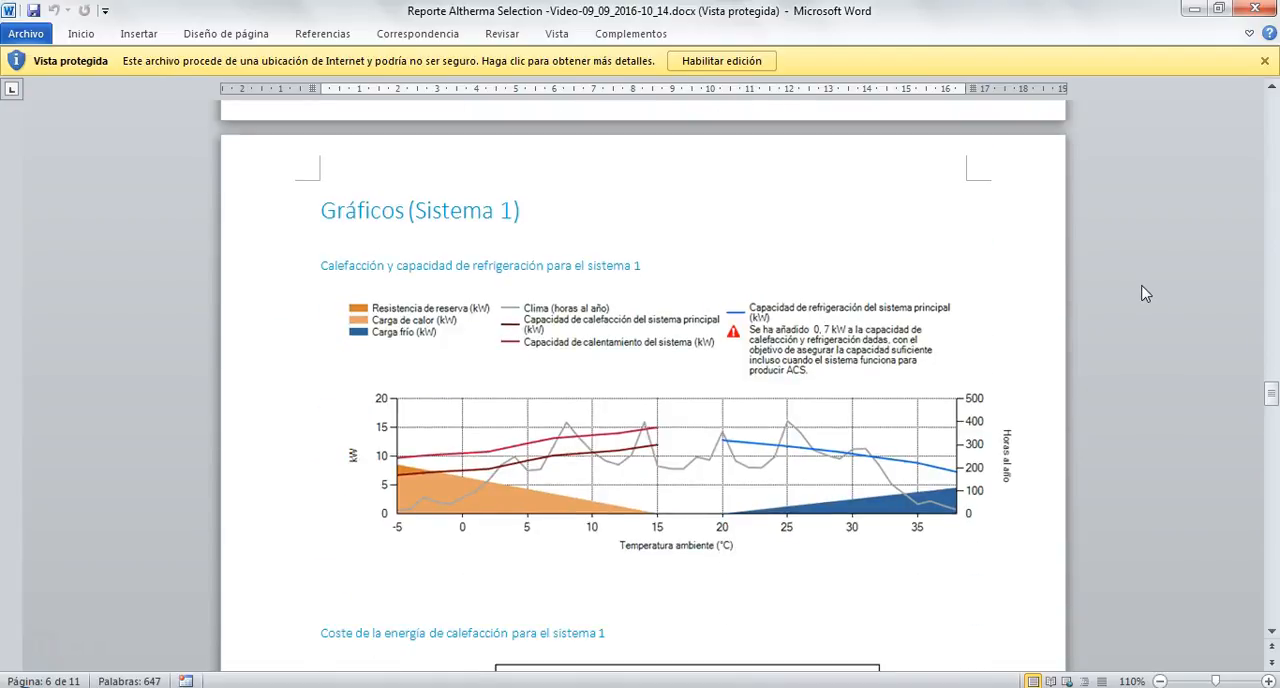
{"action": "scroll", "coordinate": [1146, 293], "scroll_direction": "down", "scroll_amount": 14}
{"action": "scroll", "coordinate": [1146, 293], "scroll_direction": "down", "scroll_amount": 6}
{"action": "scroll", "coordinate": [1146, 293], "scroll_direction": "down", "scroll_amount": 4}
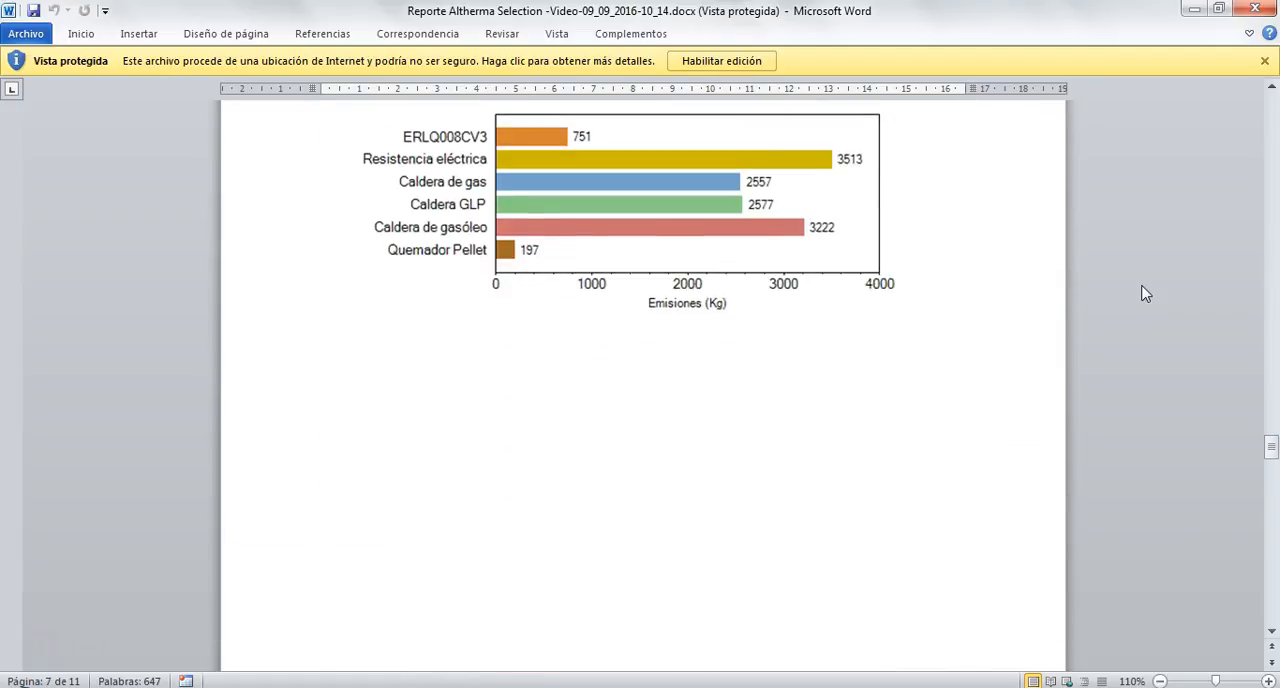
{"action": "scroll", "coordinate": [1146, 293], "scroll_direction": "down", "scroll_amount": 6}
{"action": "scroll", "coordinate": [1146, 293], "scroll_direction": "down", "scroll_amount": 9}
{"action": "scroll", "coordinate": [1146, 293], "scroll_direction": "down", "scroll_amount": 18}
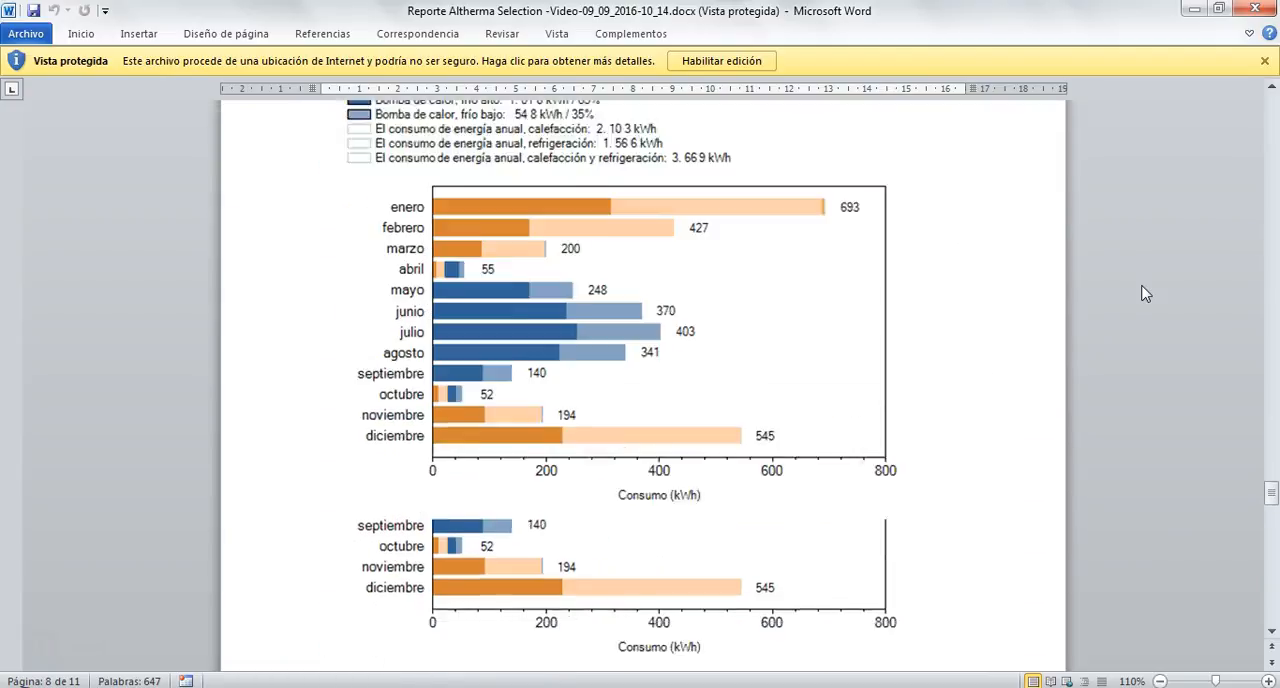
{"action": "scroll", "coordinate": [1146, 293], "scroll_direction": "down", "scroll_amount": 15}
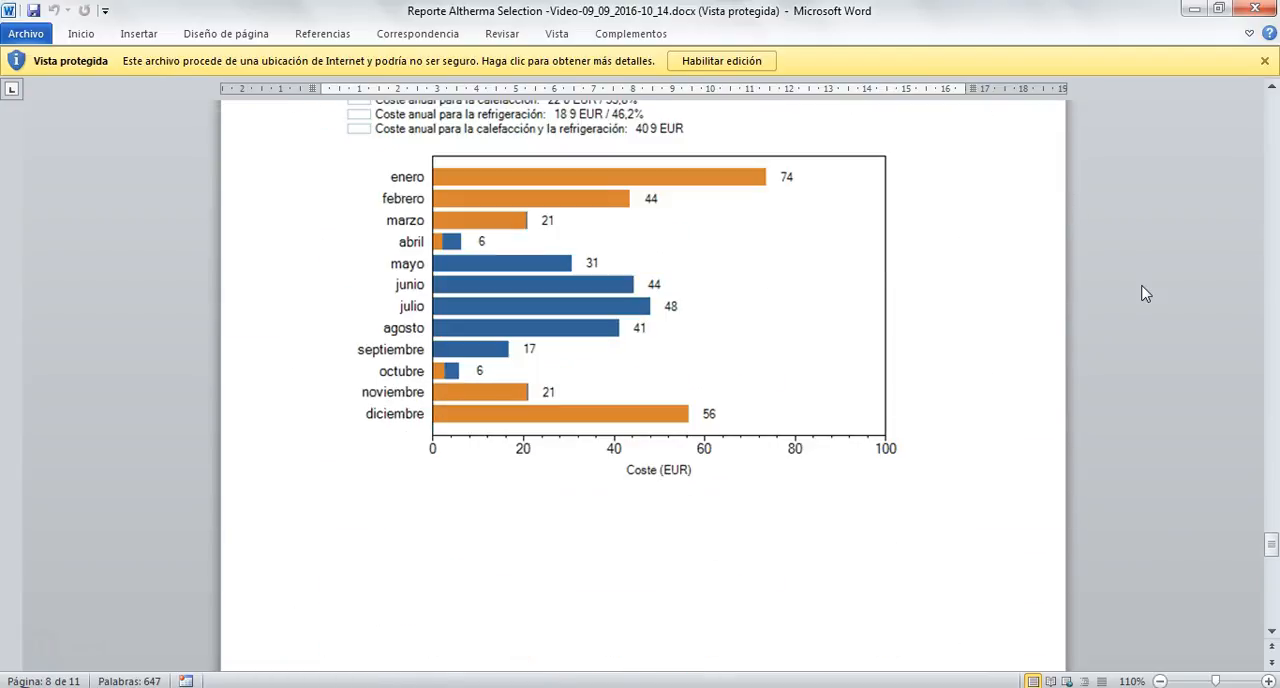
{"action": "scroll", "coordinate": [1146, 293], "scroll_direction": "down", "scroll_amount": 10}
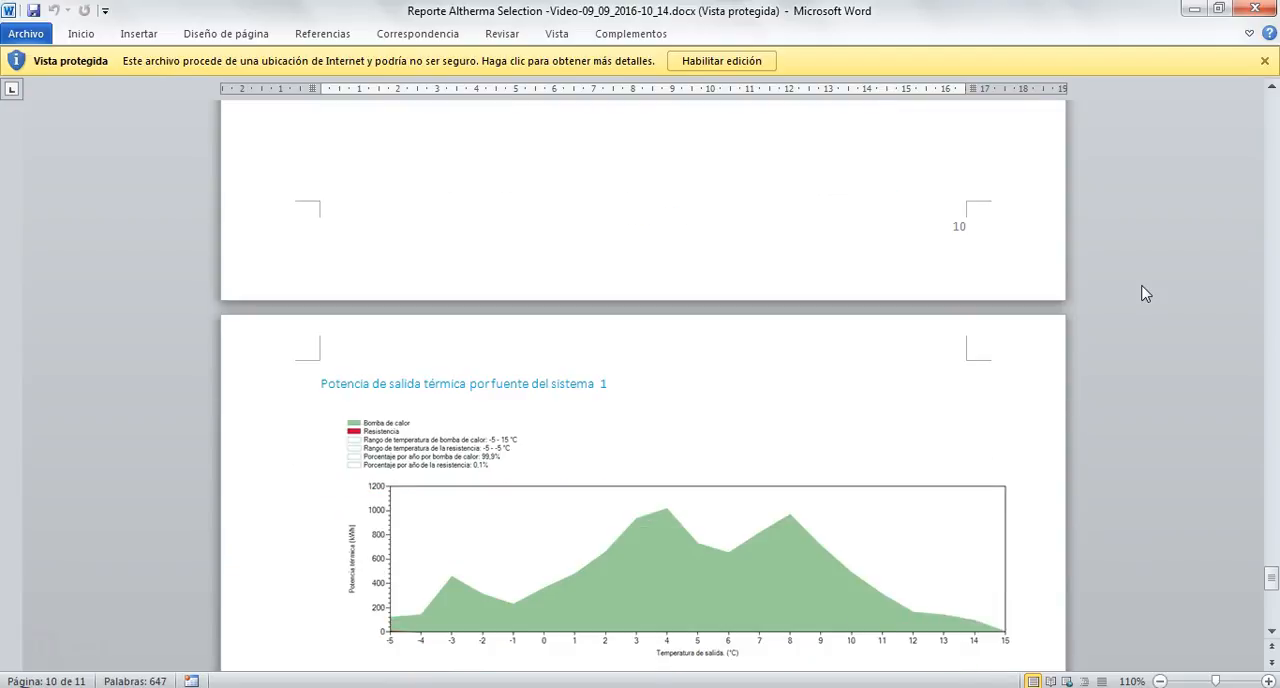
{"action": "scroll", "coordinate": [1146, 293], "scroll_direction": "up", "scroll_amount": 15}
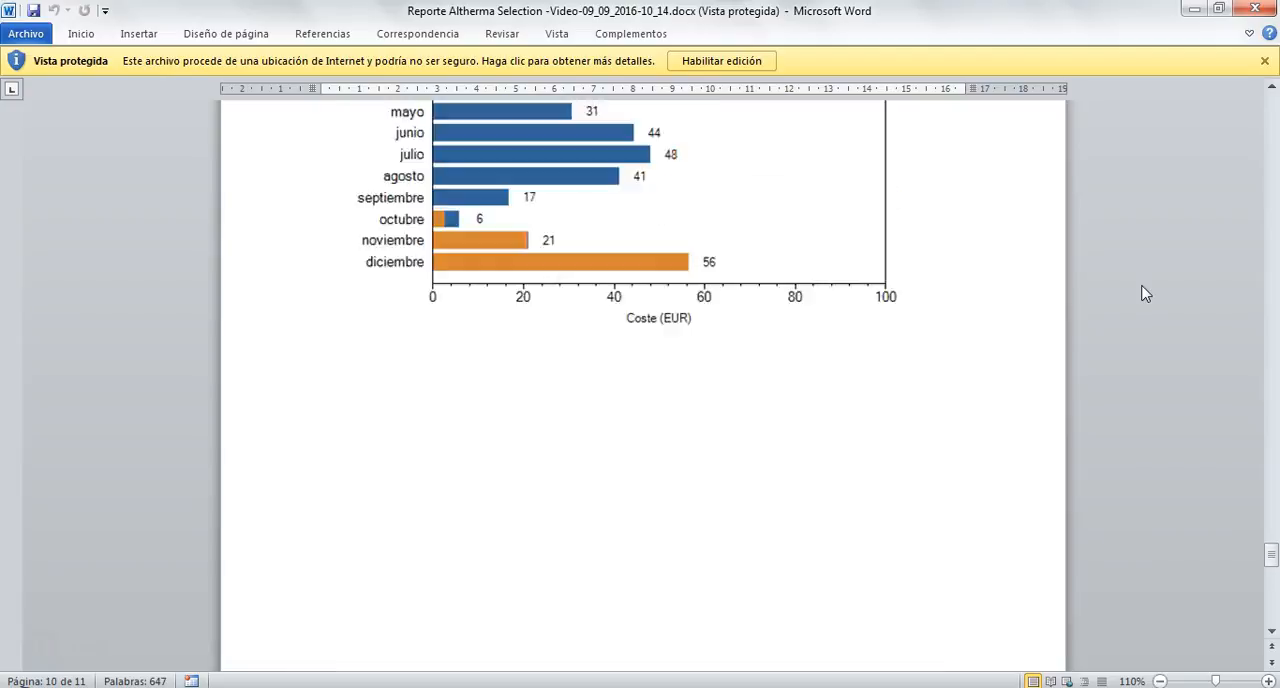
{"action": "scroll", "coordinate": [1146, 293], "scroll_direction": "up", "scroll_amount": 3}
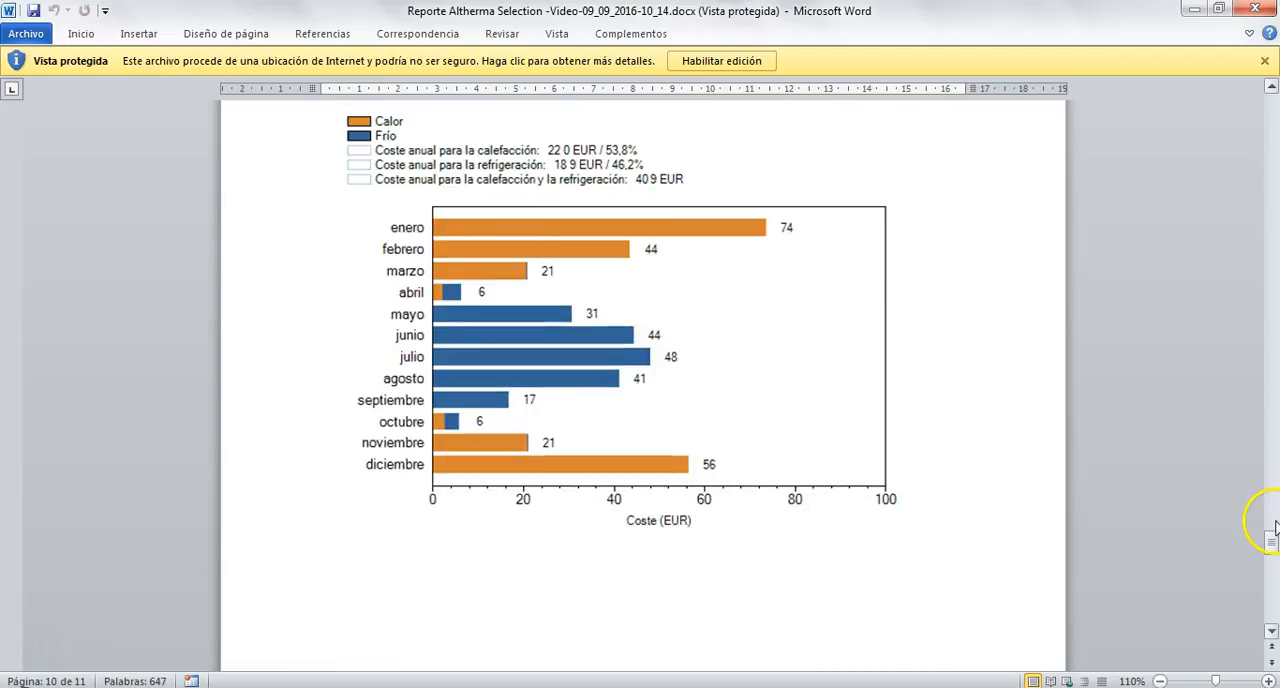
Return to the report's first page and enable editing of the protected document.
{"action": "left_click_drag", "start_coordinate": [1272, 543], "coordinate": [1266, 88]}
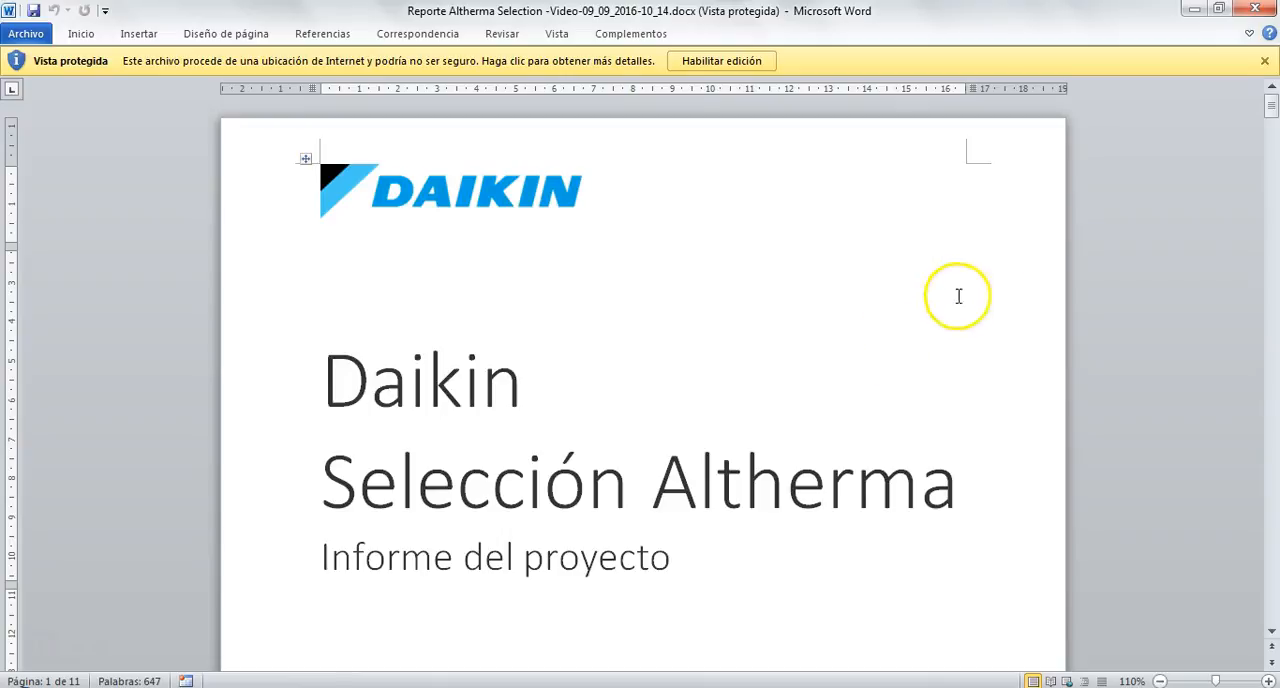
{"action": "left_click", "coordinate": [752, 61]}
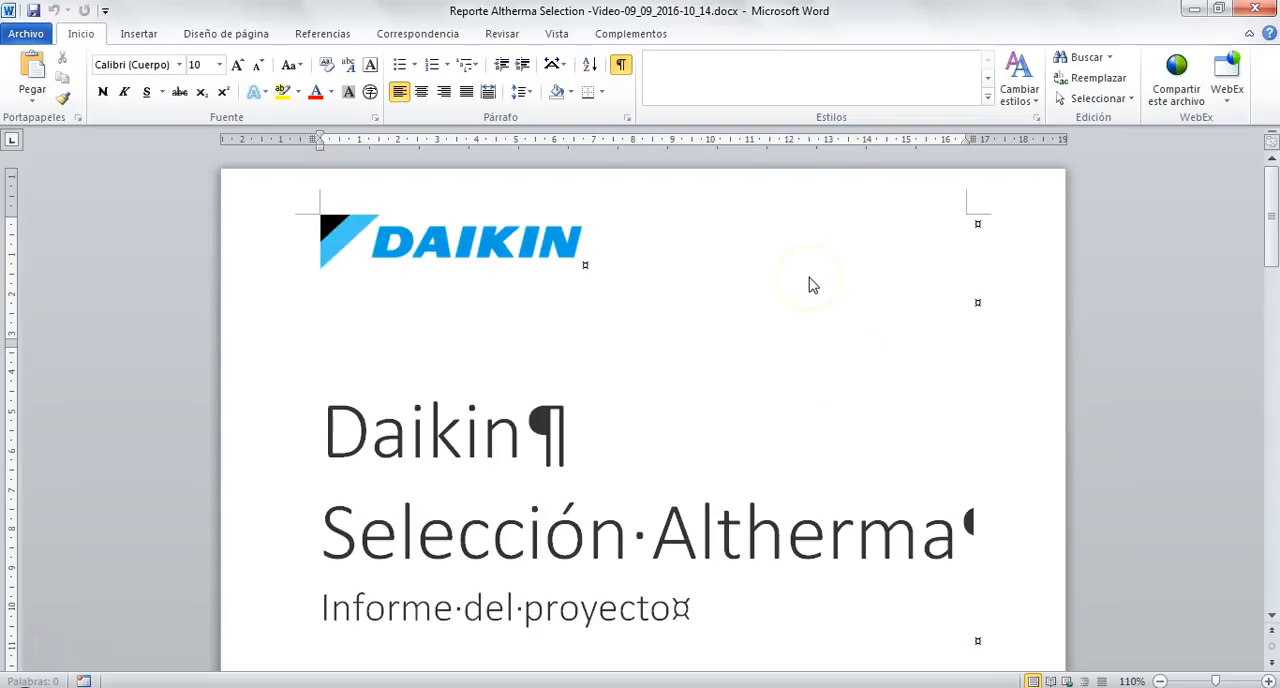
{"action": "left_click", "coordinate": [1157, 289]}
{"action": "scroll", "coordinate": [1157, 289], "scroll_direction": "down", "scroll_amount": 4}
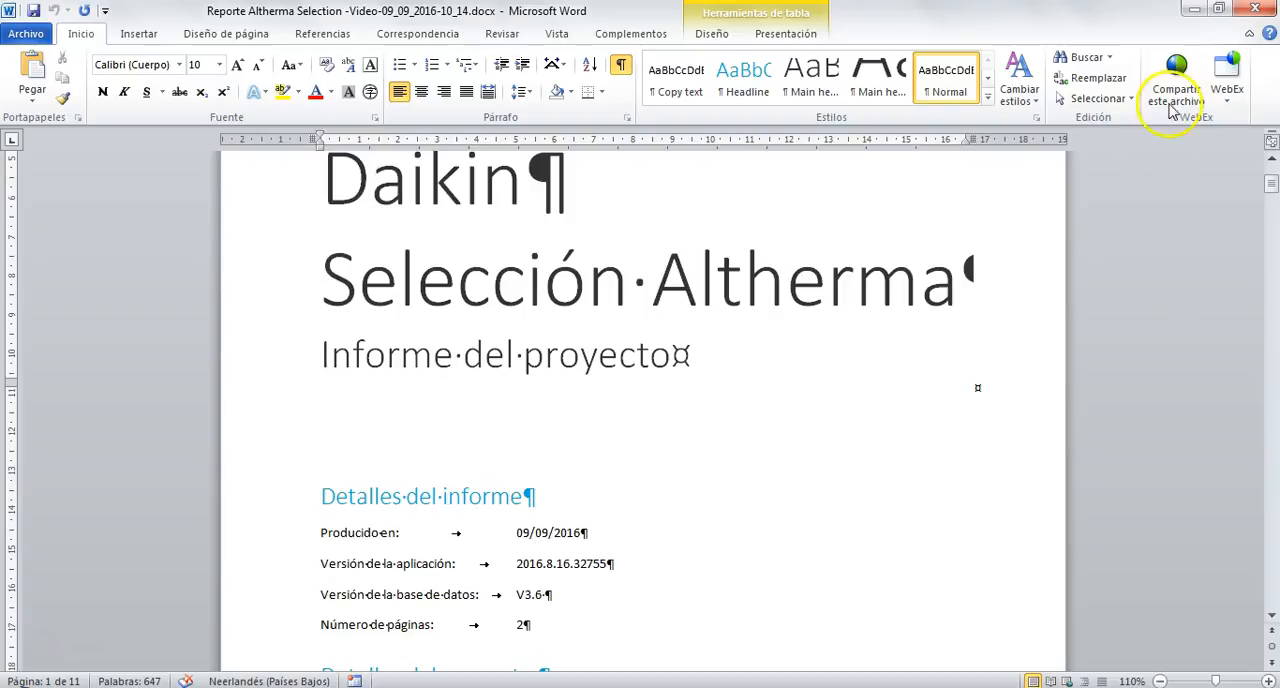
Switch back to the Daikin selection tool, dismiss the Informe dialog and examine the charts in Comparar.
{"action": "left_click", "coordinate": [1191, 10]}
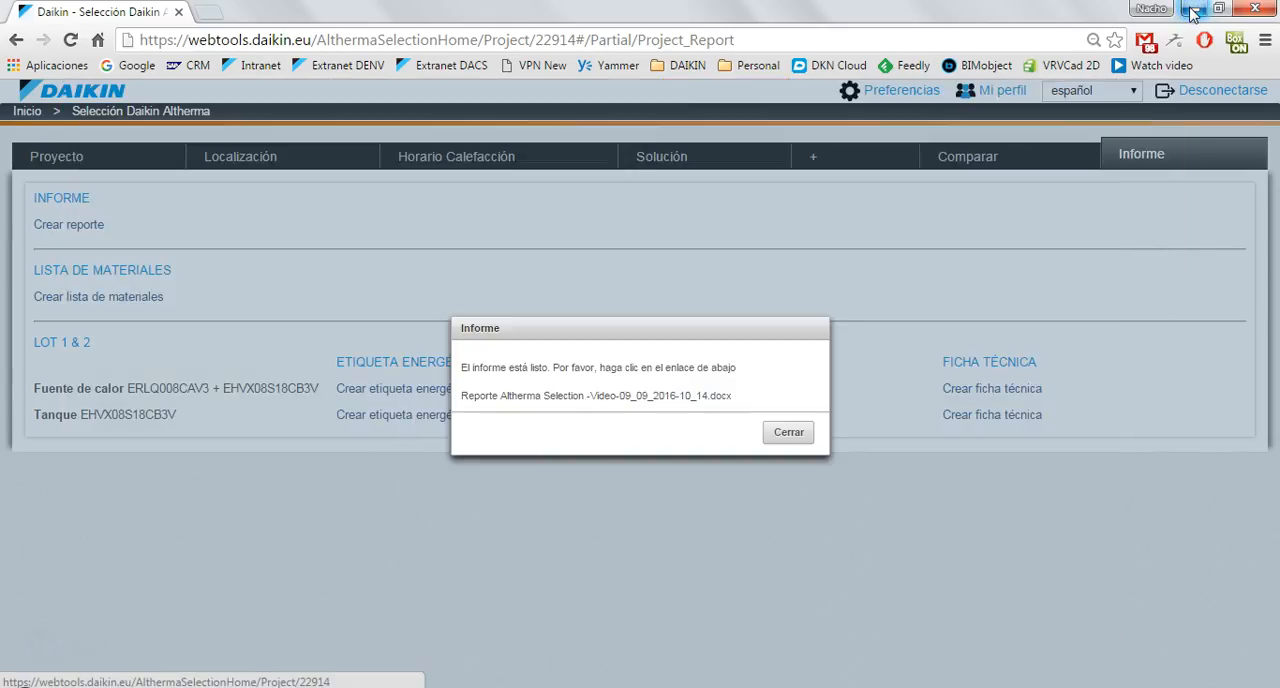
{"action": "left_click", "coordinate": [788, 432]}
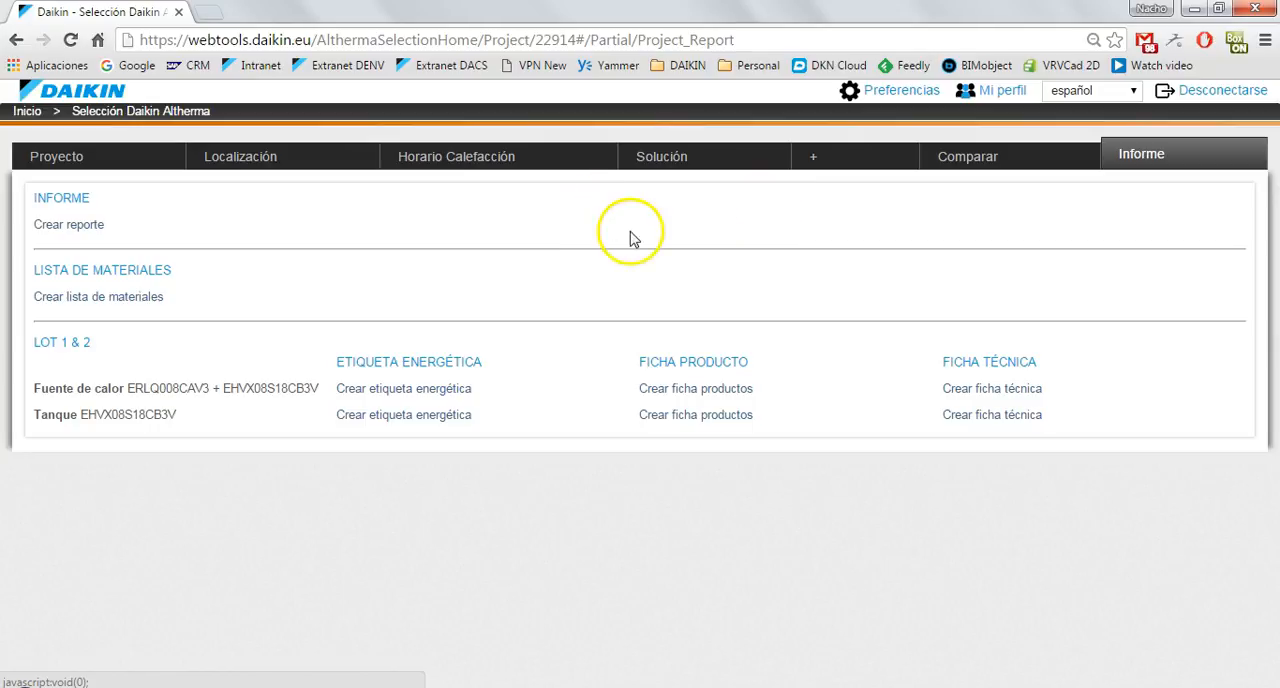
{"action": "left_click", "coordinate": [964, 161]}
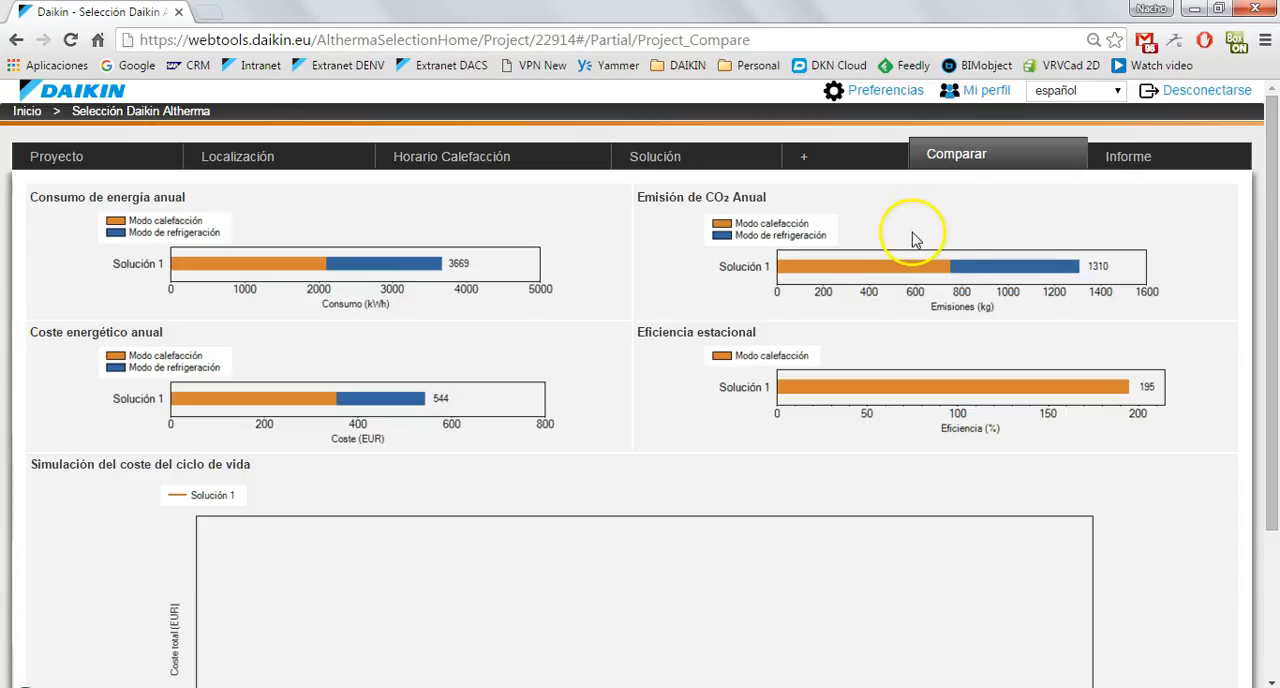
{"action": "scroll", "coordinate": [594, 400], "scroll_direction": "down", "scroll_amount": 3}
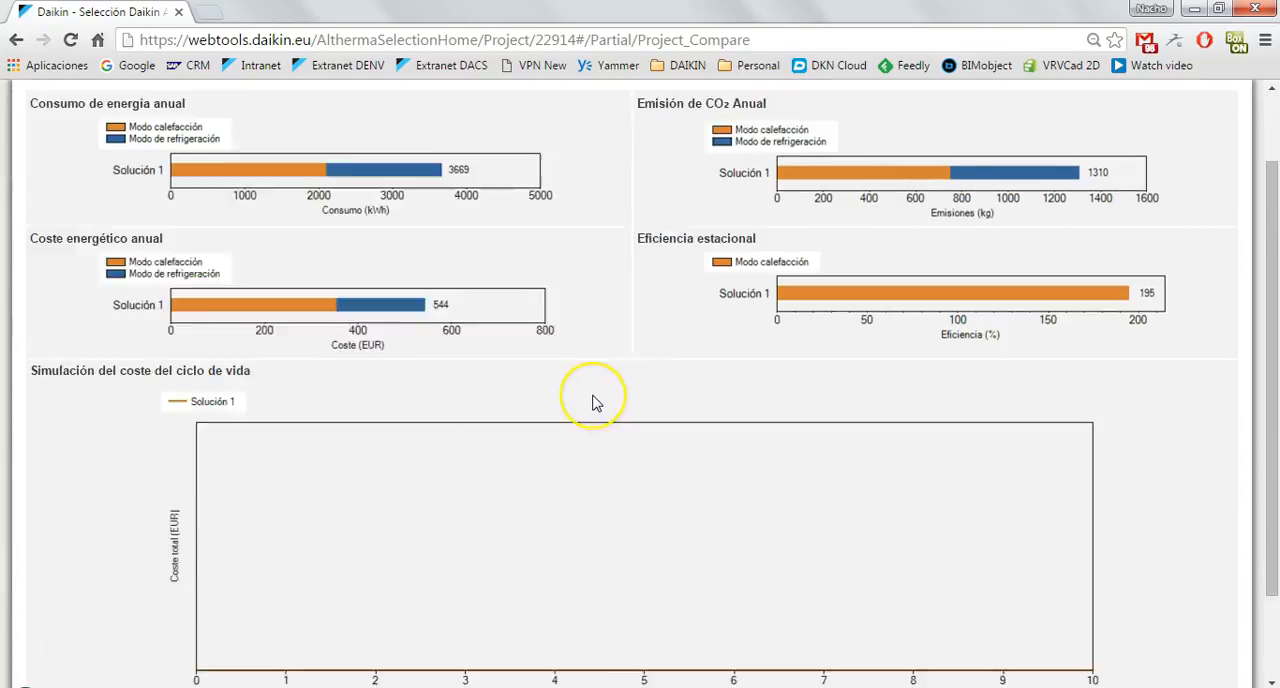
{"action": "scroll", "coordinate": [594, 400], "scroll_direction": "up", "scroll_amount": 3}
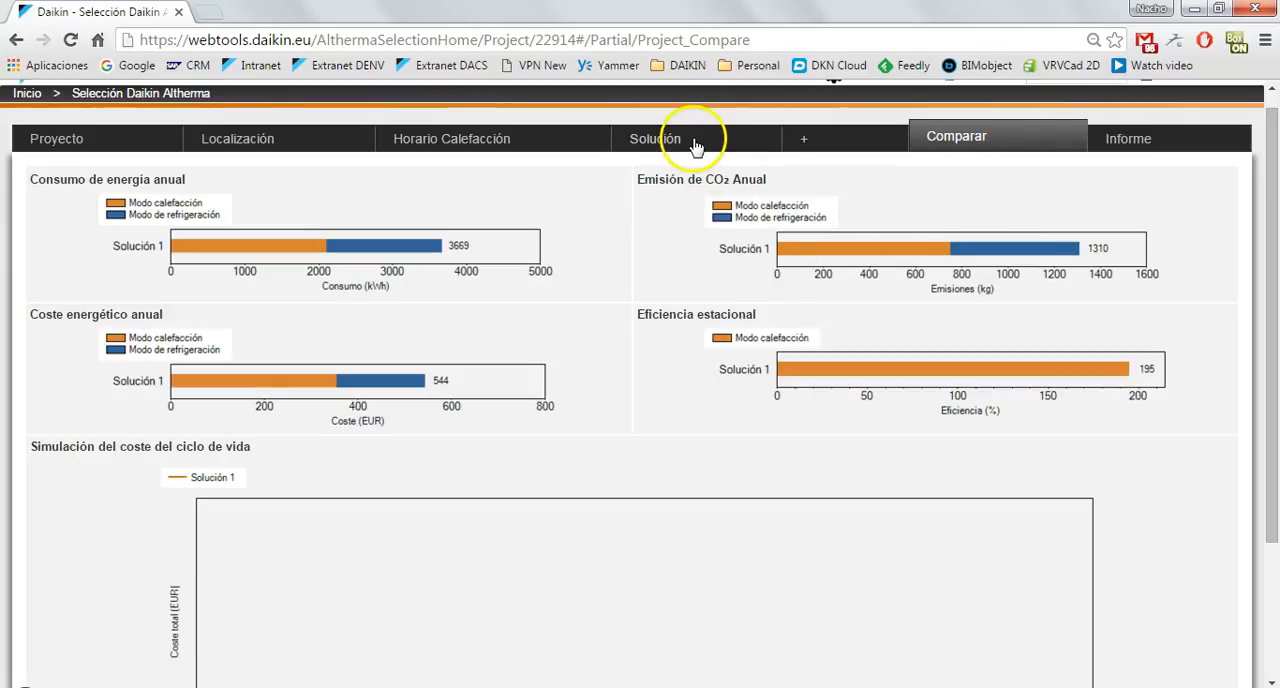
Add a second solution to the project and set its energy source to the hybrid Aire (bomba de calor) + Gas.
{"action": "left_click", "coordinate": [804, 141]}
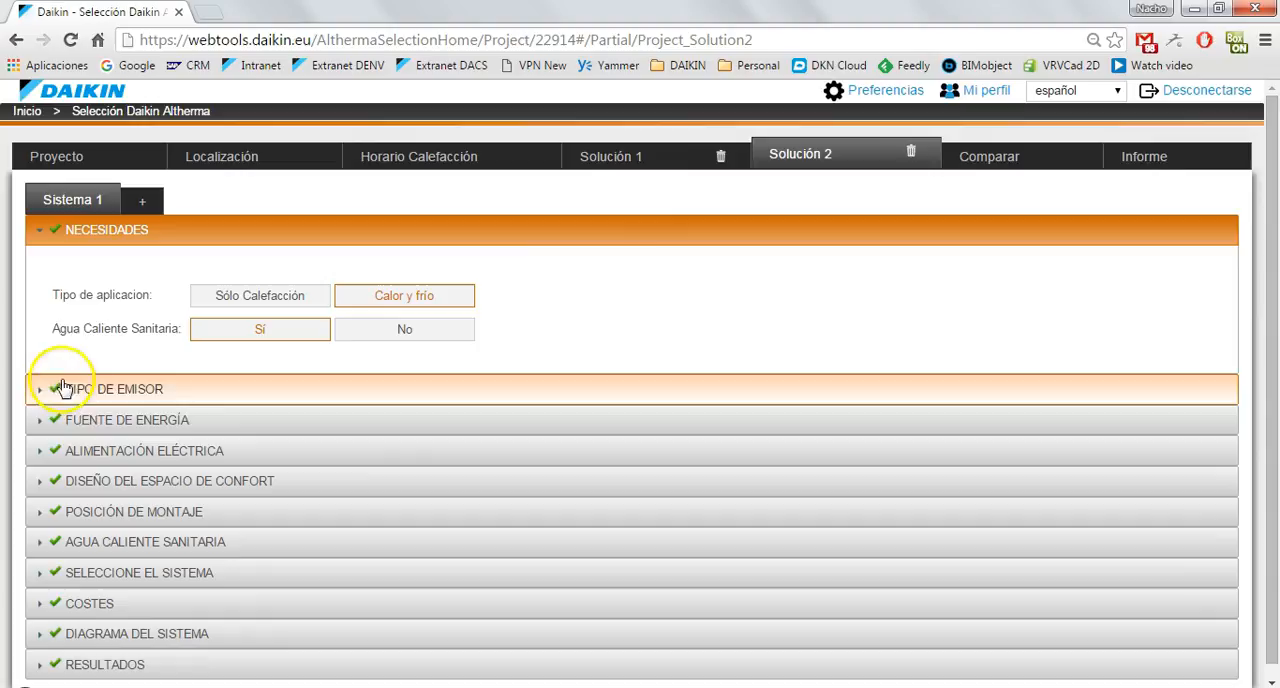
{"action": "left_click", "coordinate": [110, 390]}
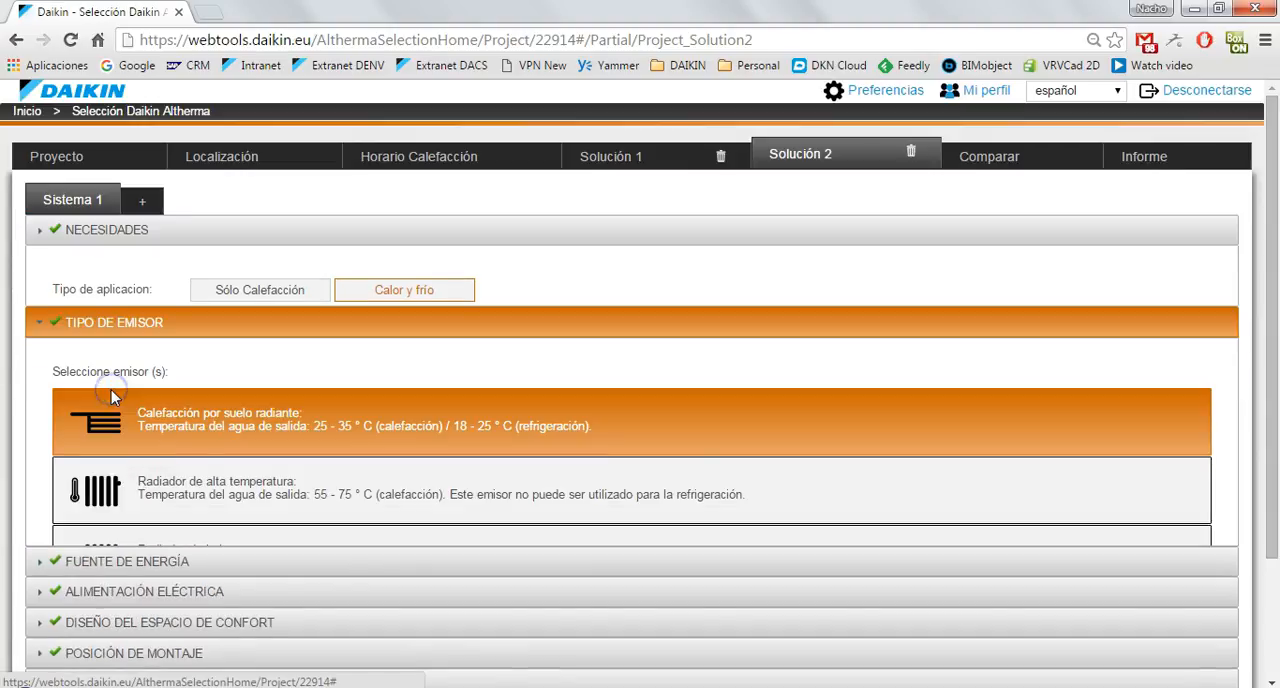
{"action": "scroll", "coordinate": [323, 378], "scroll_direction": "down", "scroll_amount": 3}
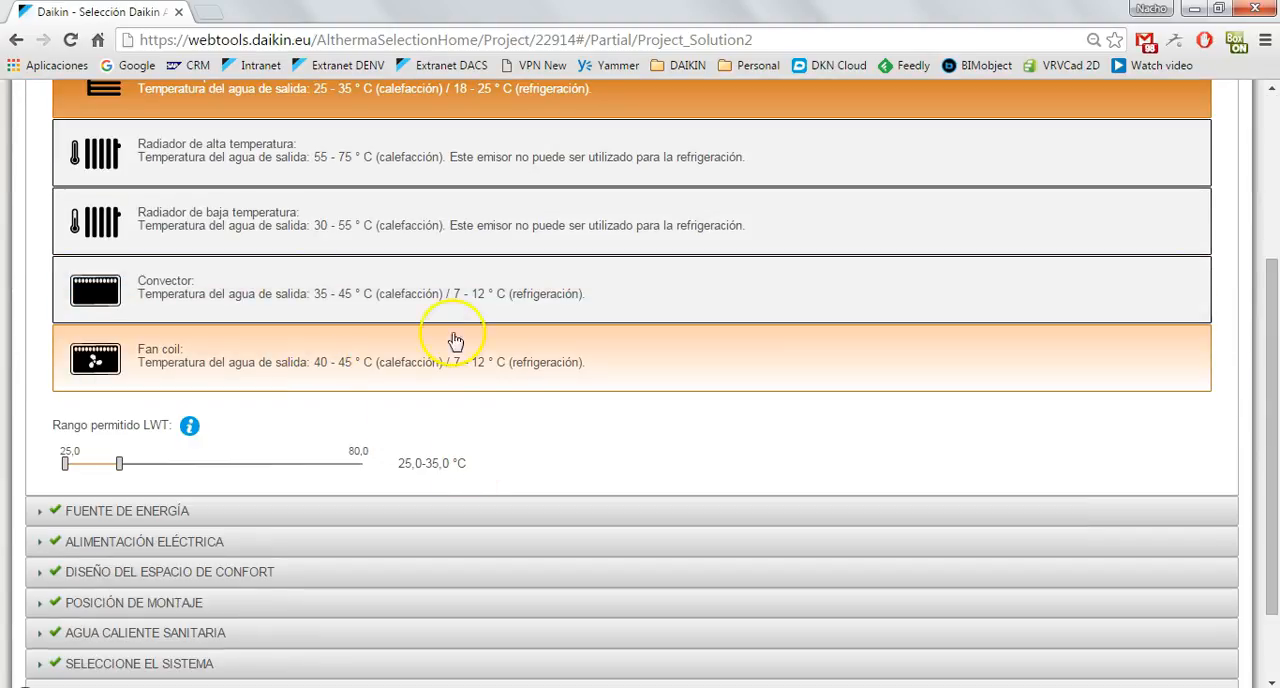
{"action": "left_click", "coordinate": [88, 516]}
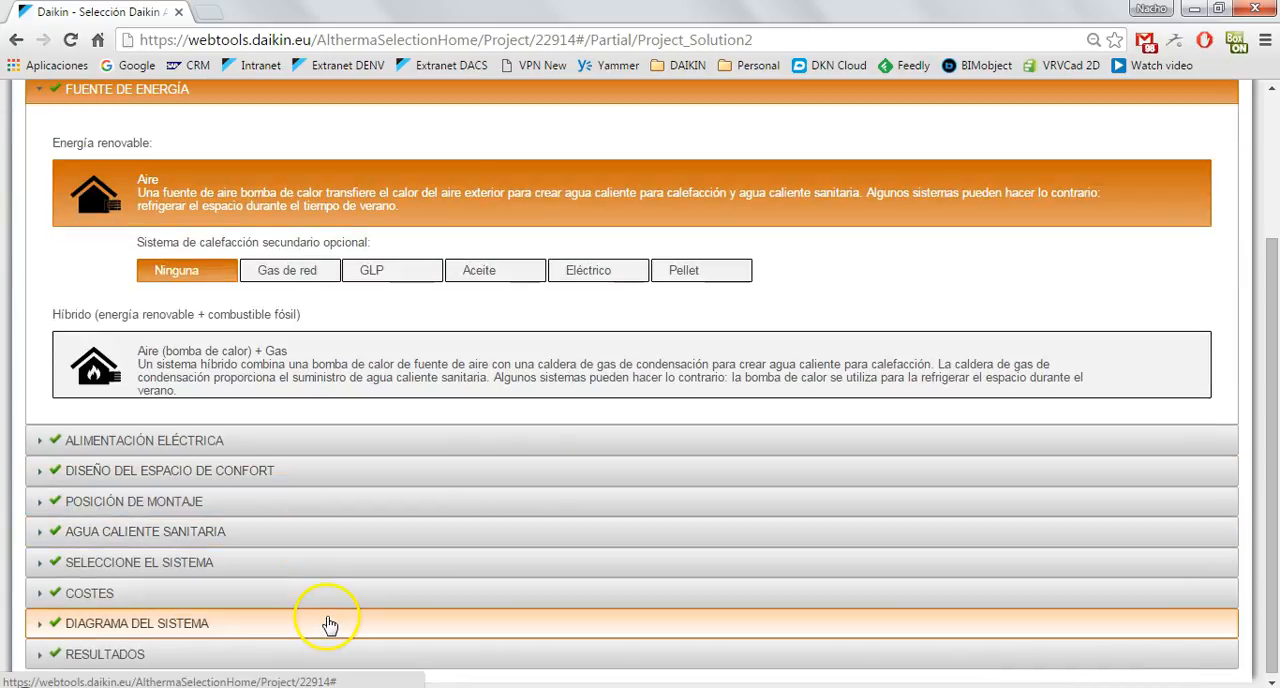
{"action": "left_click", "coordinate": [235, 360]}
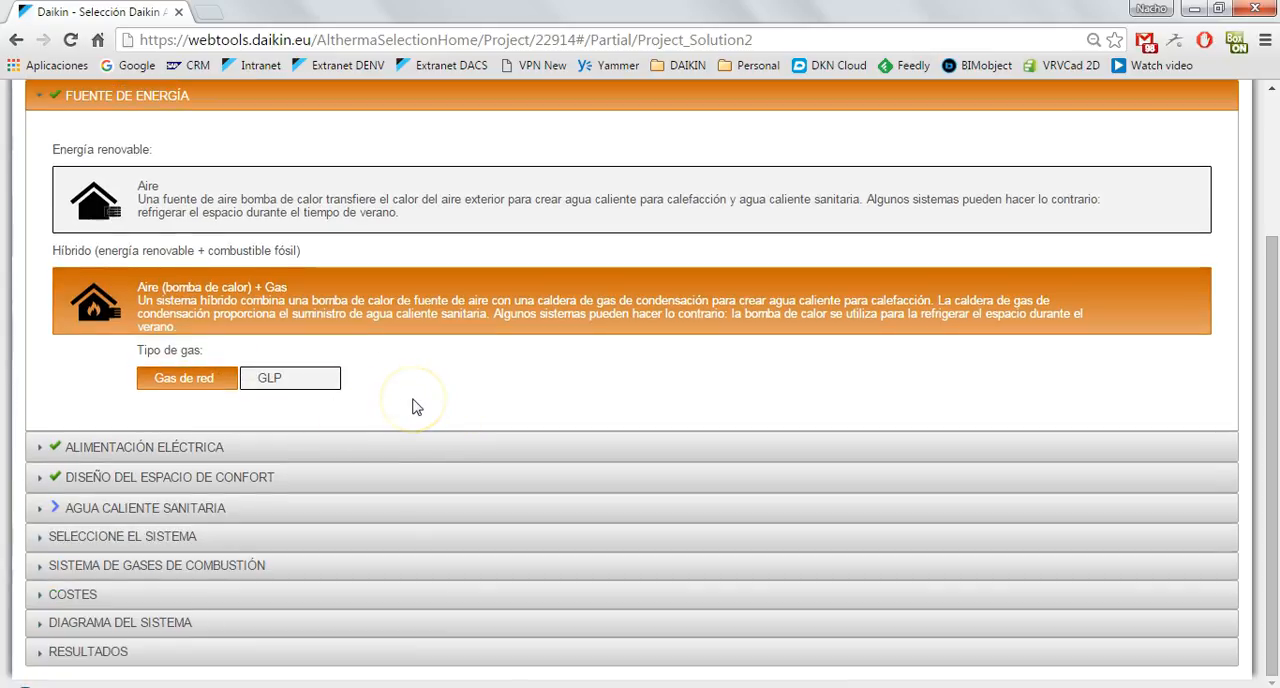
Review Solución 2's Alimentación eléctrica and Diseño del espacio de confort settings, including the load chart and operating ranges.
{"action": "left_click", "coordinate": [172, 455]}
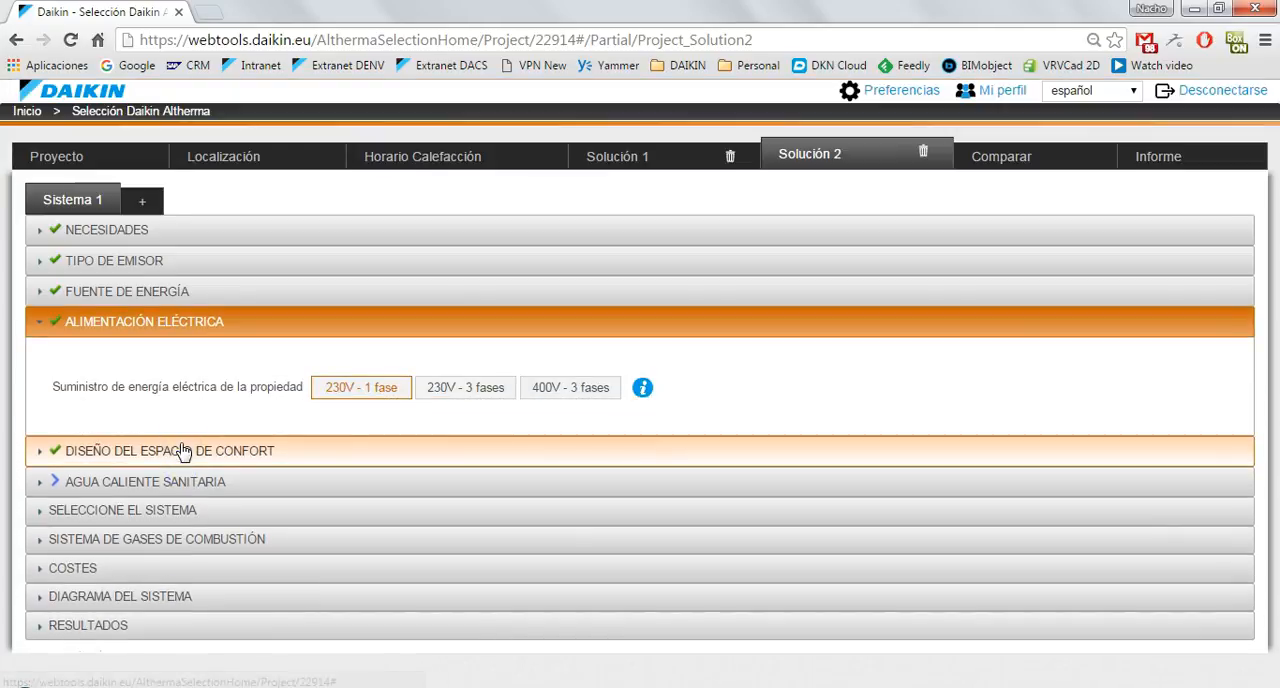
{"action": "left_click", "coordinate": [189, 450]}
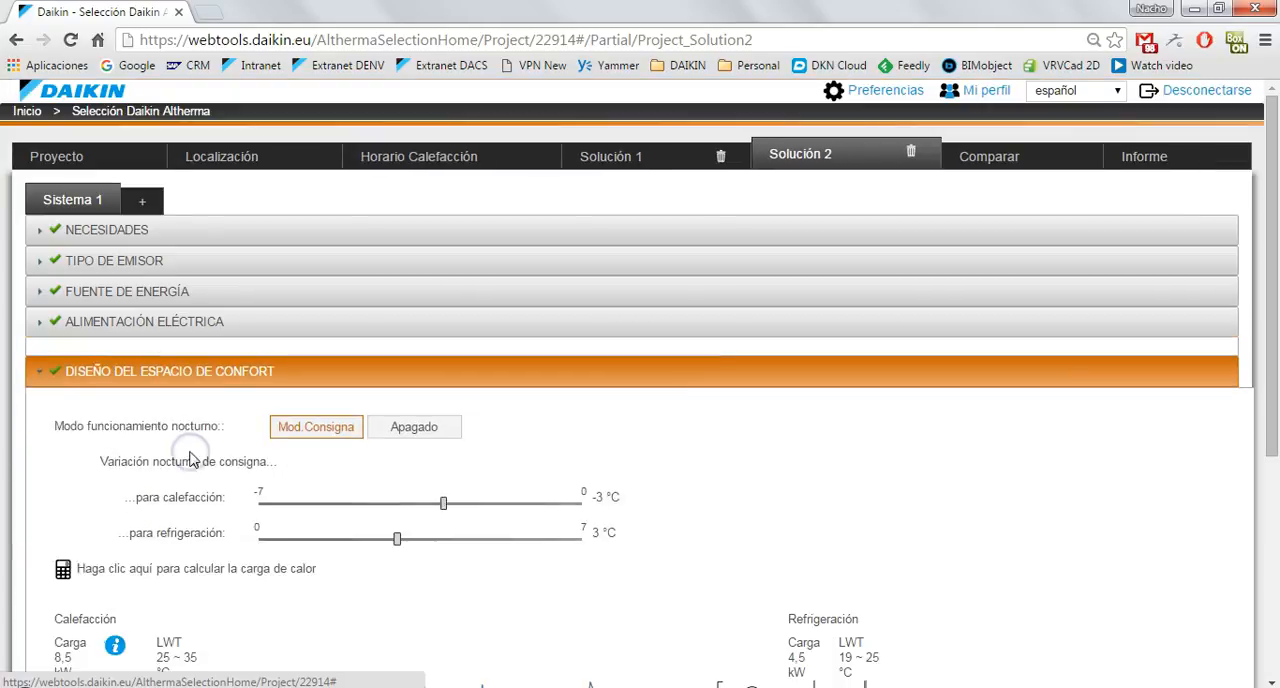
{"action": "scroll", "coordinate": [760, 400], "scroll_direction": "down", "scroll_amount": 4}
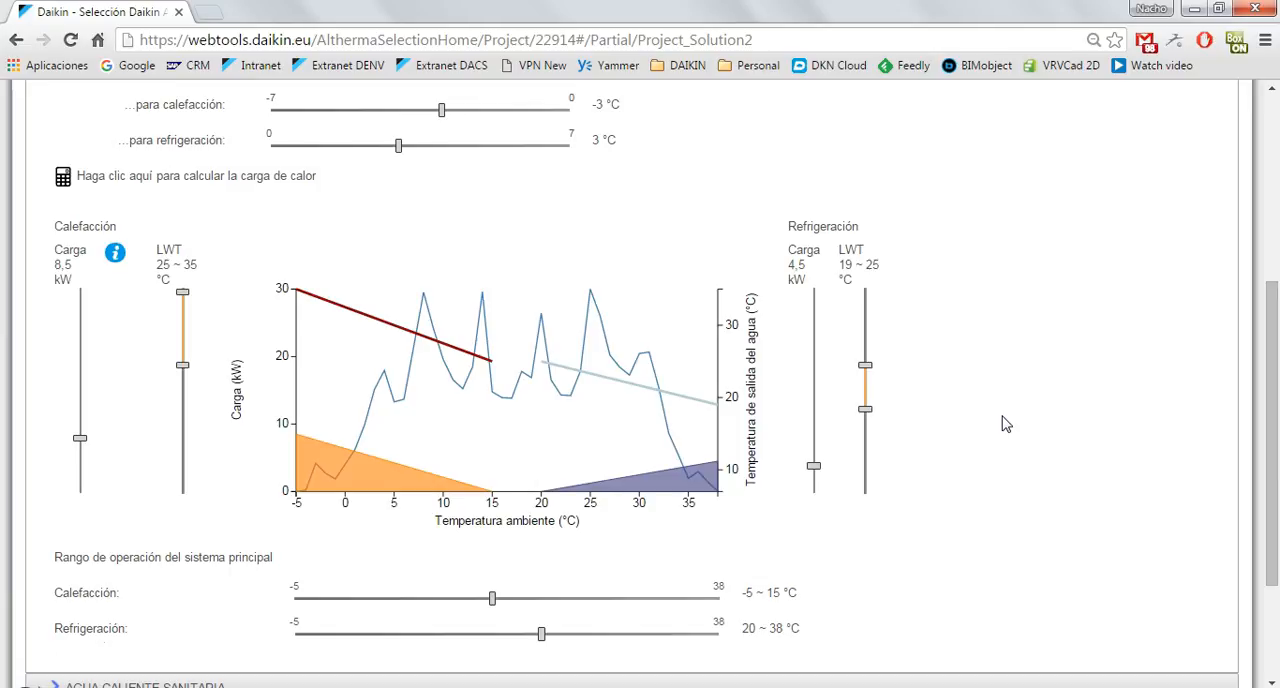
{"action": "scroll", "coordinate": [1006, 424], "scroll_direction": "down", "scroll_amount": 3}
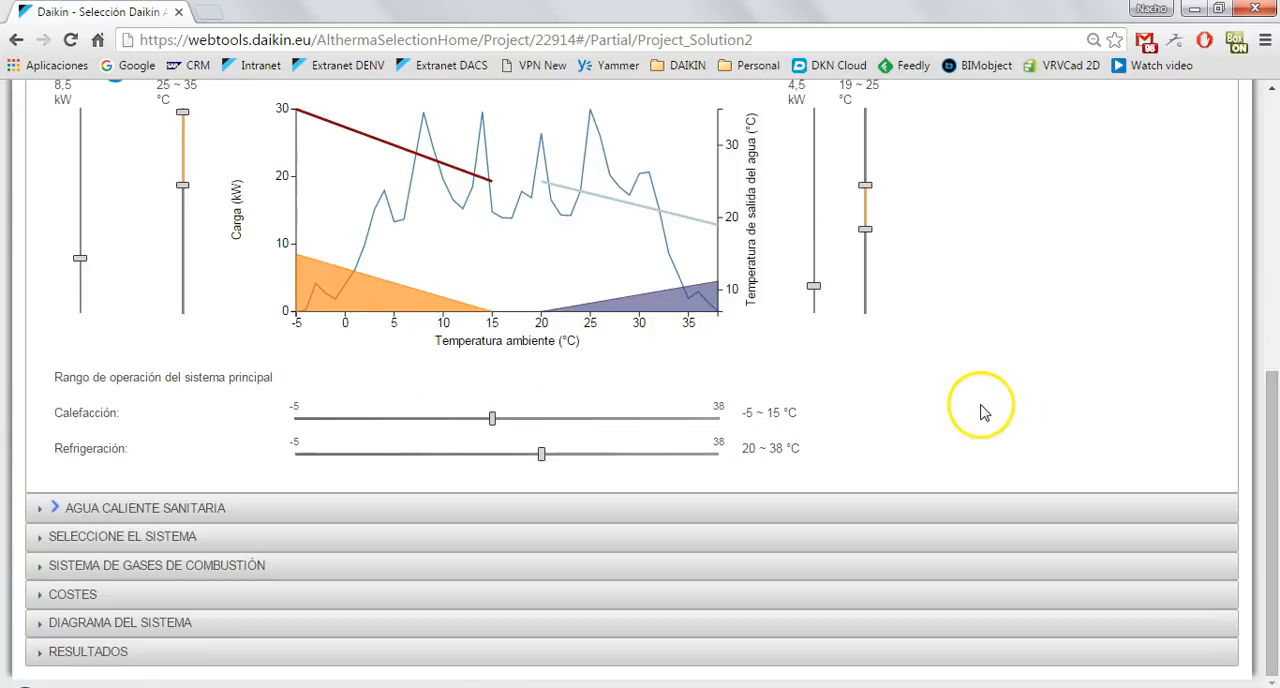
In Solución 2's Agua caliente sanitaria, set Agua caliente instantánea to Sí and Tanque con conexión a solar to No.
{"action": "left_click", "coordinate": [203, 511]}
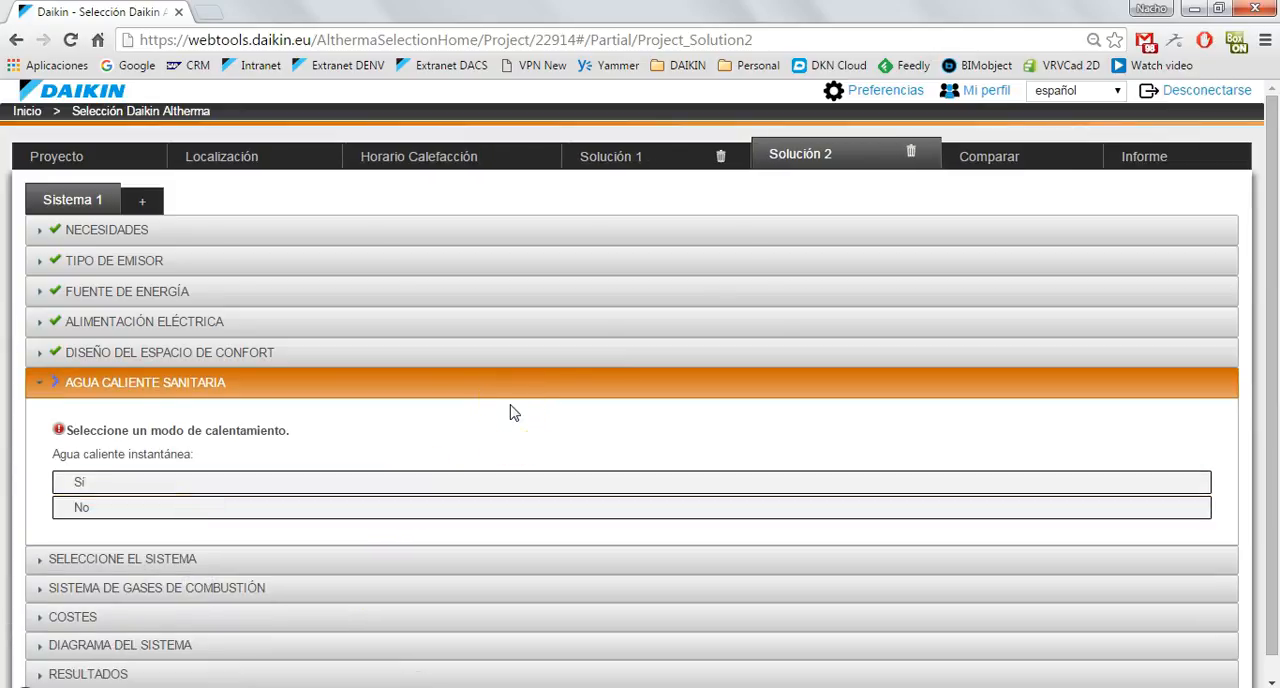
{"action": "left_click", "coordinate": [86, 484]}
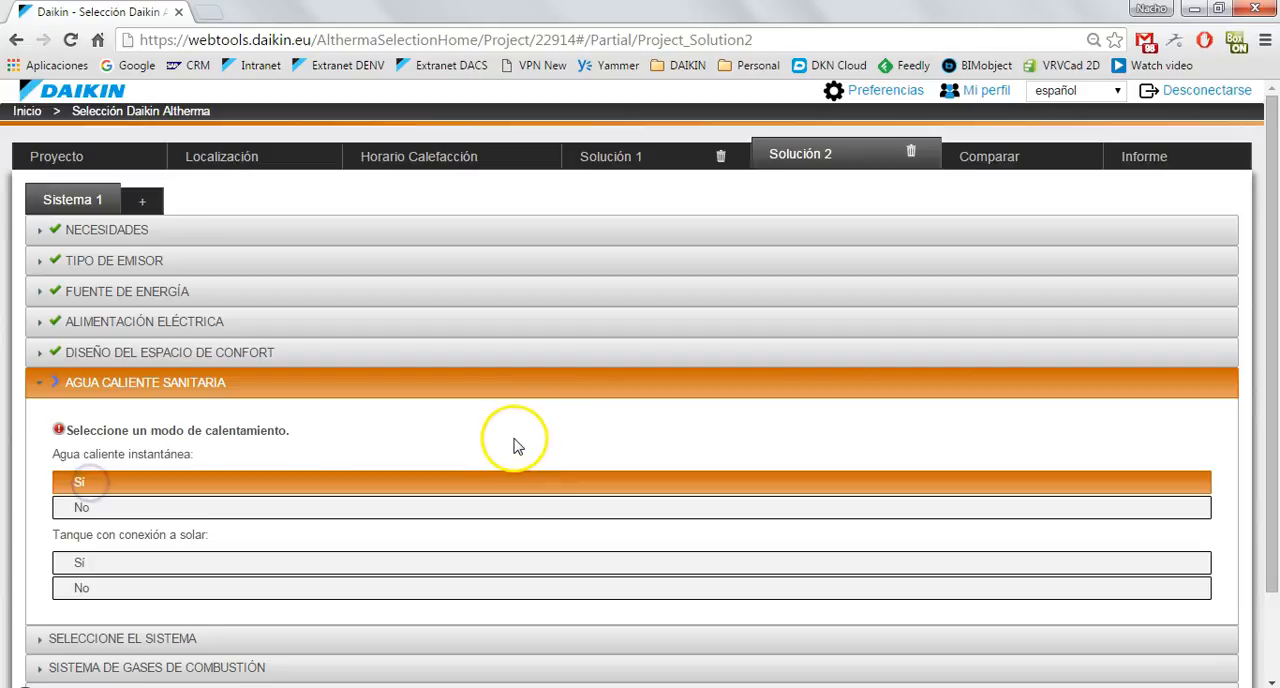
{"action": "scroll", "coordinate": [515, 445], "scroll_direction": "down", "scroll_amount": 1}
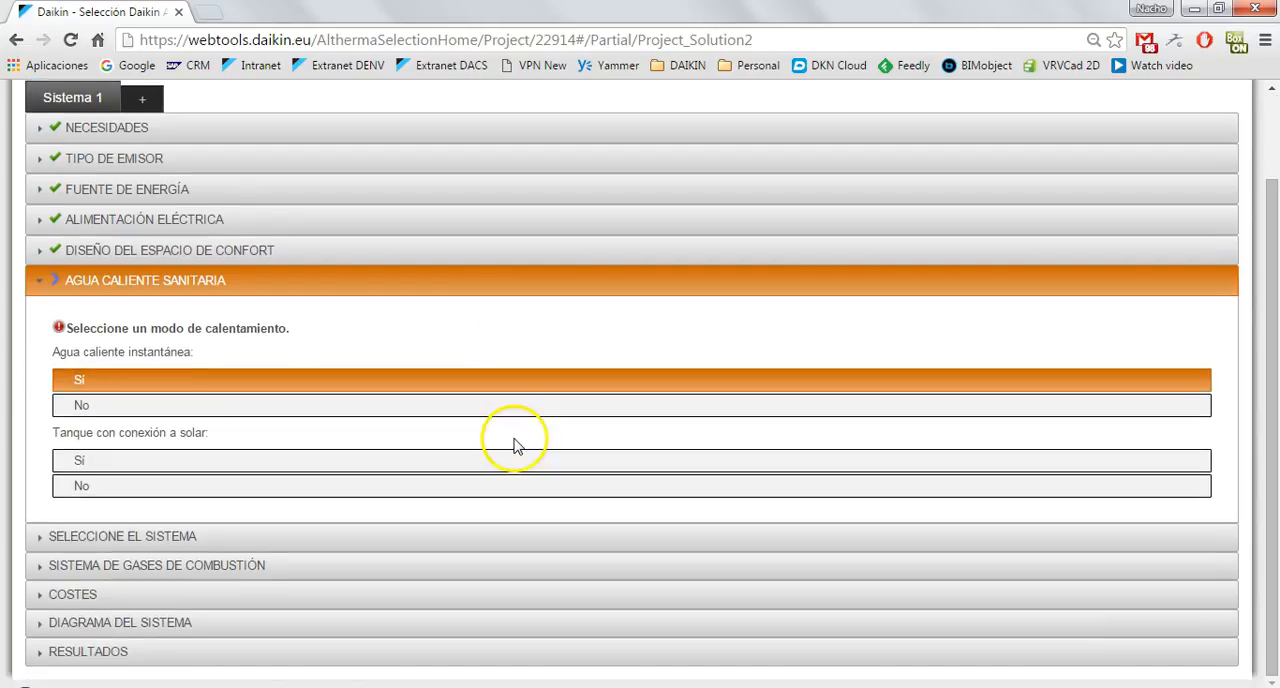
{"action": "left_click", "coordinate": [137, 500]}
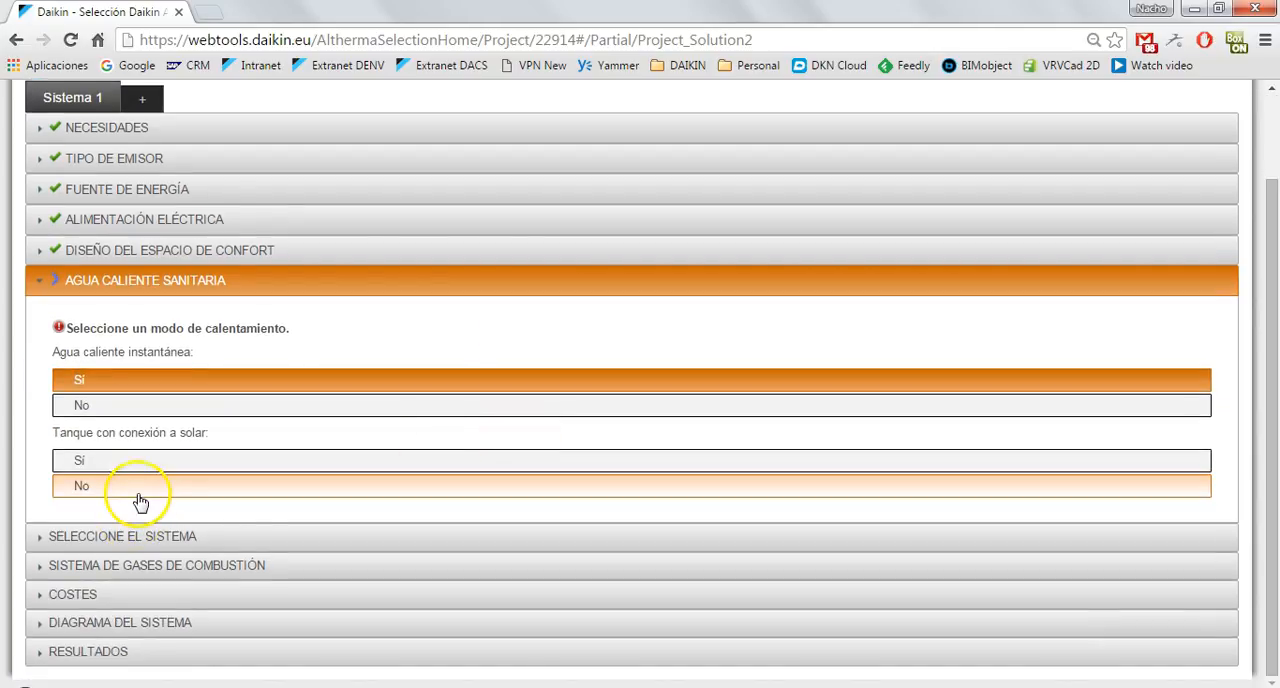
{"action": "left_click", "coordinate": [132, 500]}
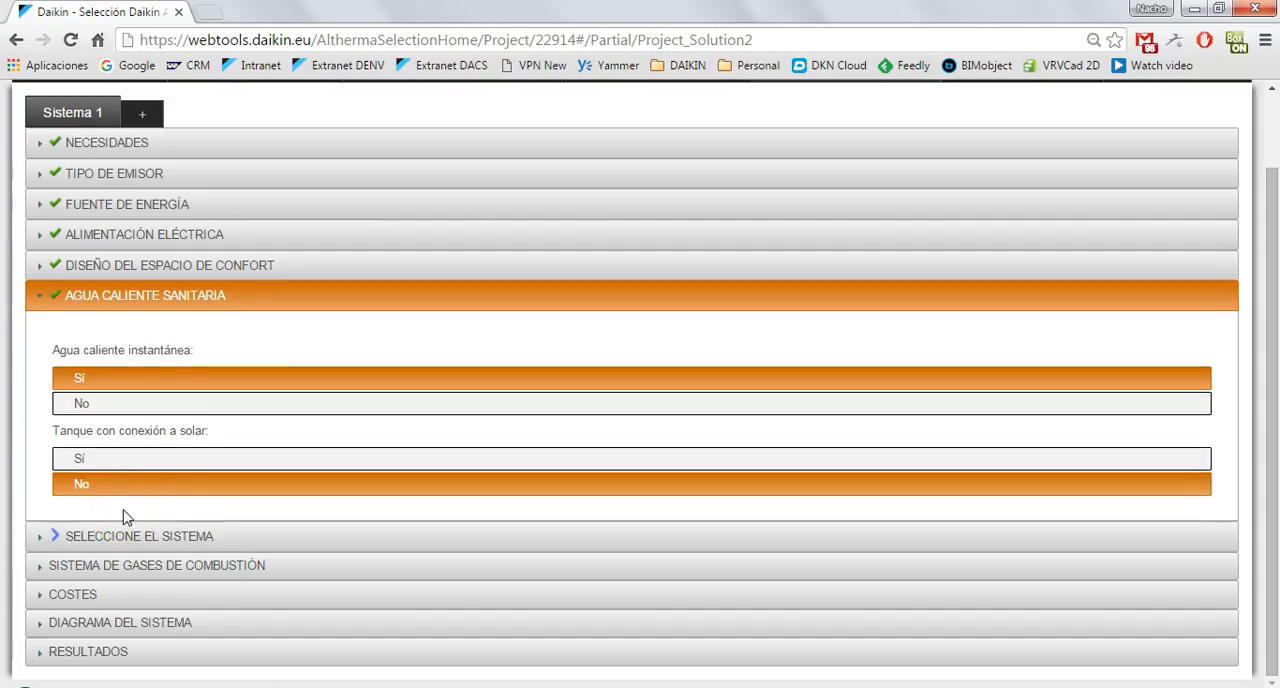
Load the system selection for Solución 2 and examine the hybrid system's performance table and capacity chart.
{"action": "left_click", "coordinate": [172, 537]}
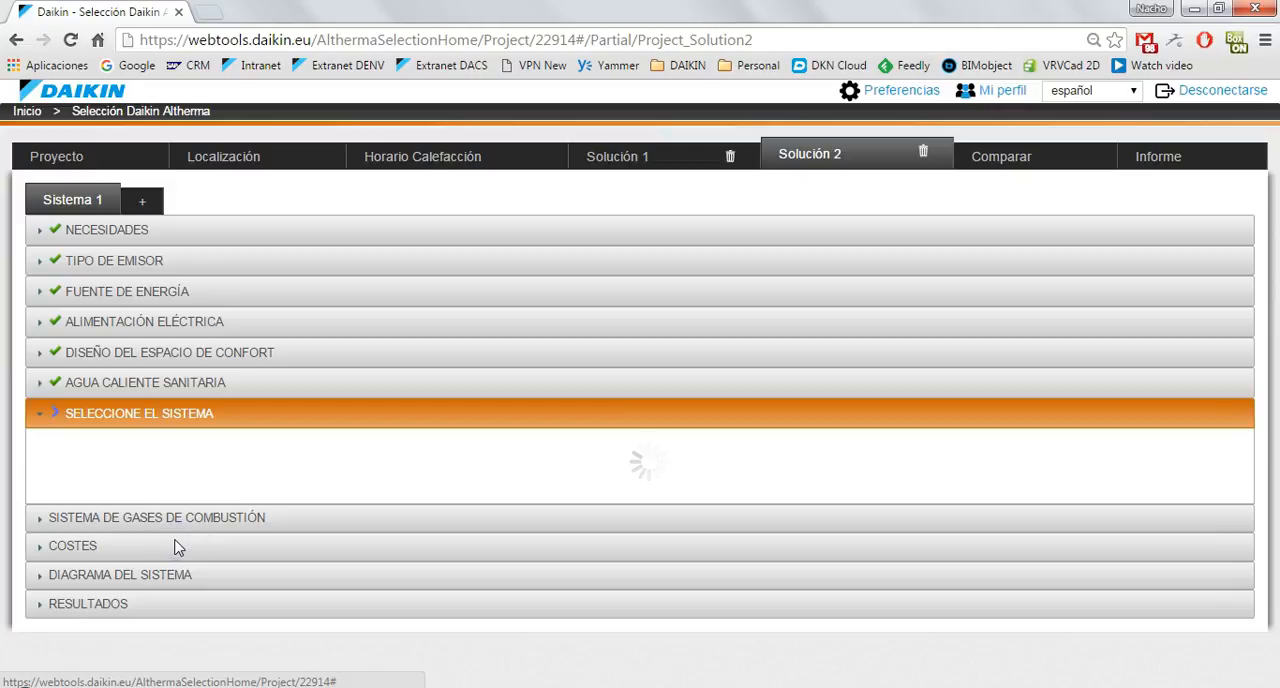
{"action": "left_click", "coordinate": [758, 489]}
{"action": "scroll", "coordinate": [760, 495], "scroll_direction": "down", "scroll_amount": 3}
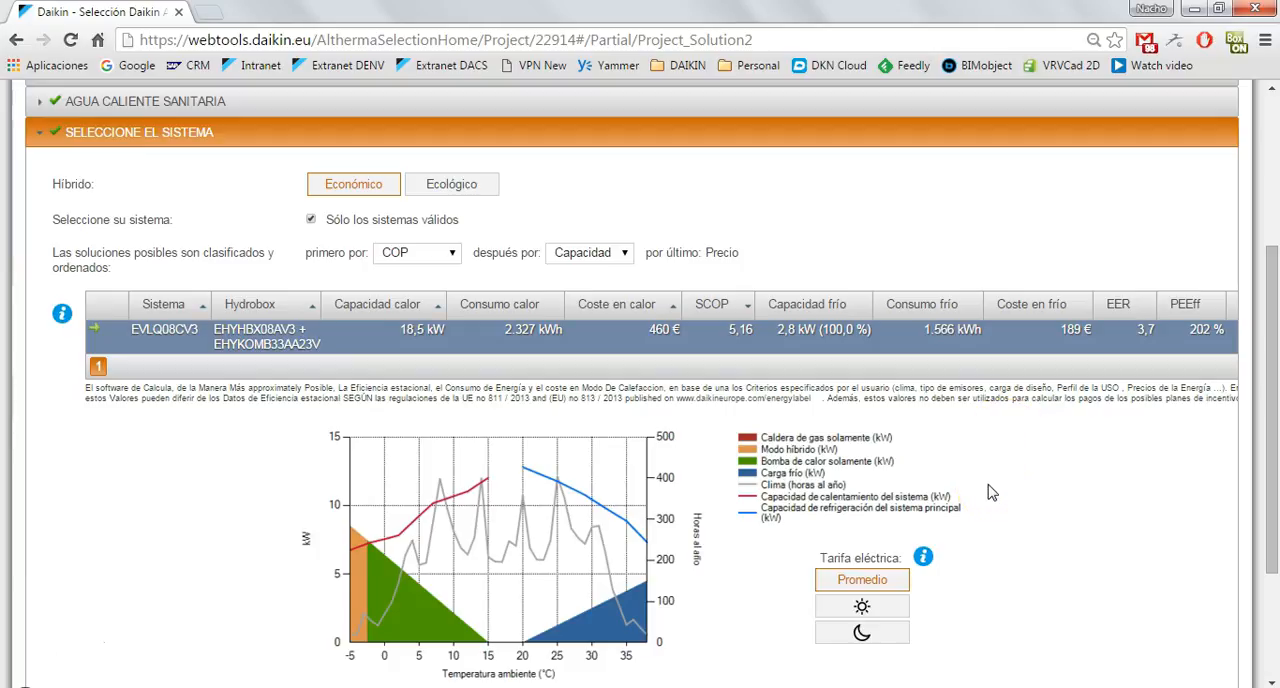
{"action": "scroll", "coordinate": [990, 492], "scroll_direction": "down", "scroll_amount": 2}
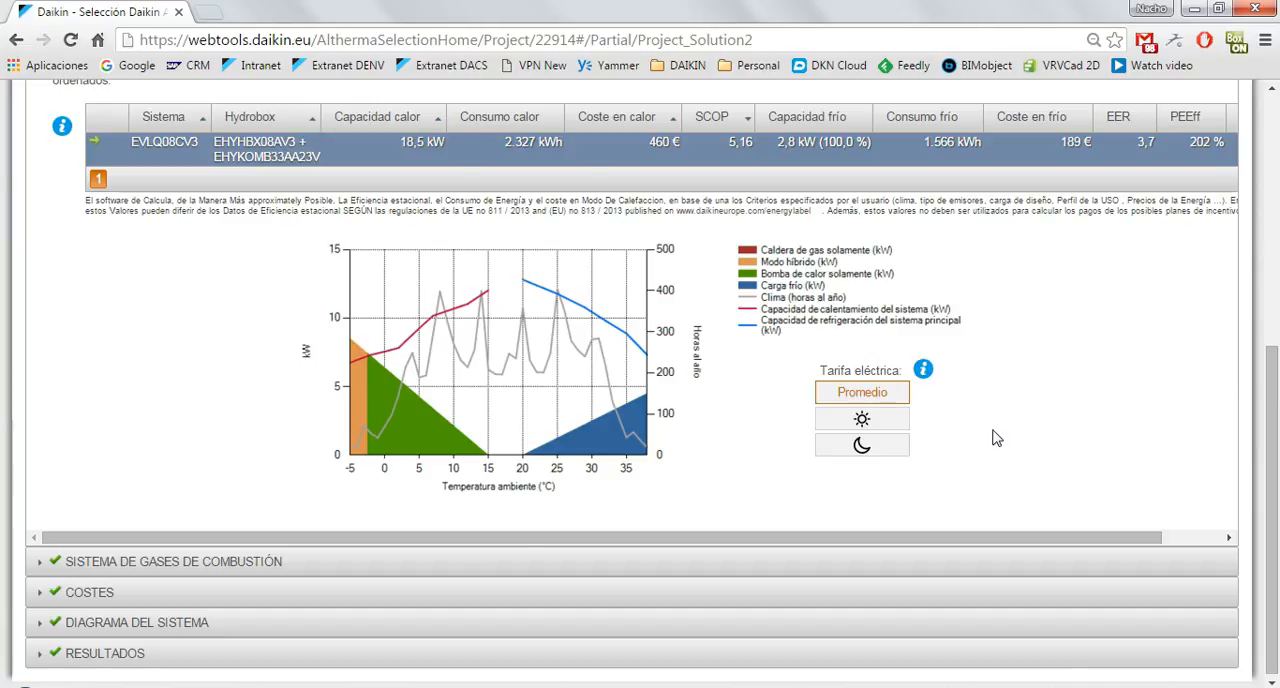
{"action": "scroll", "coordinate": [995, 437], "scroll_direction": "up", "scroll_amount": 5}
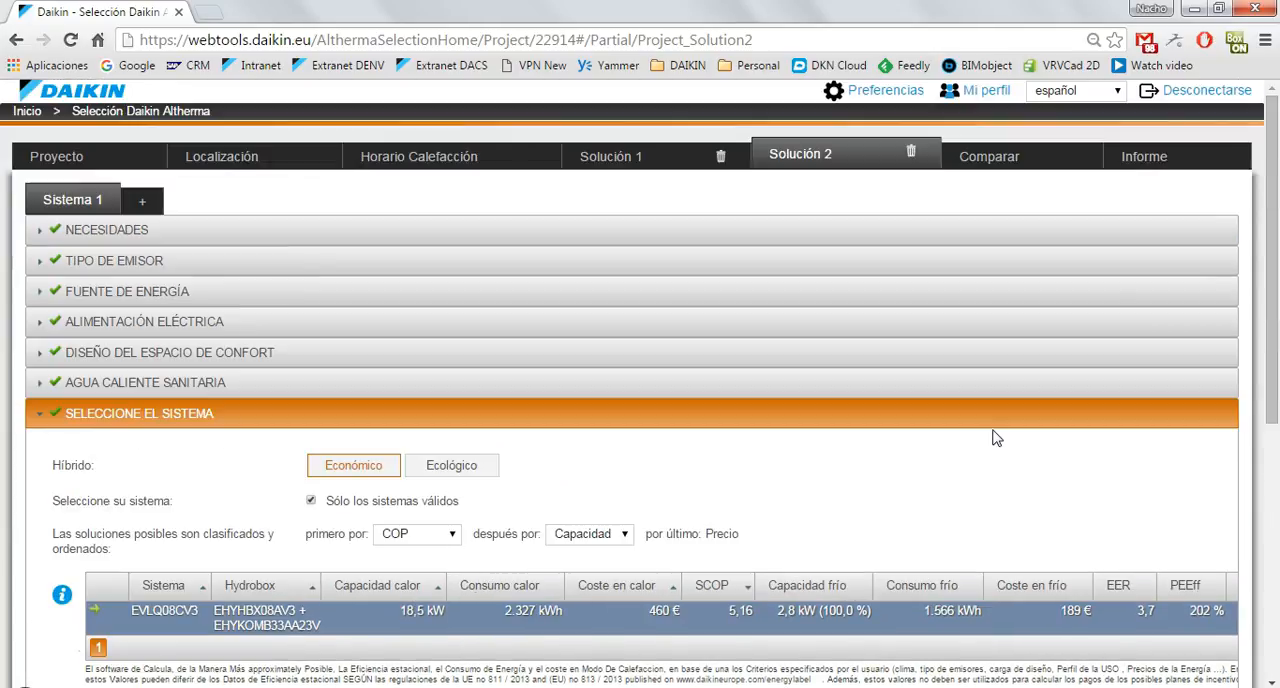
{"action": "scroll", "coordinate": [995, 437], "scroll_direction": "down", "scroll_amount": 5}
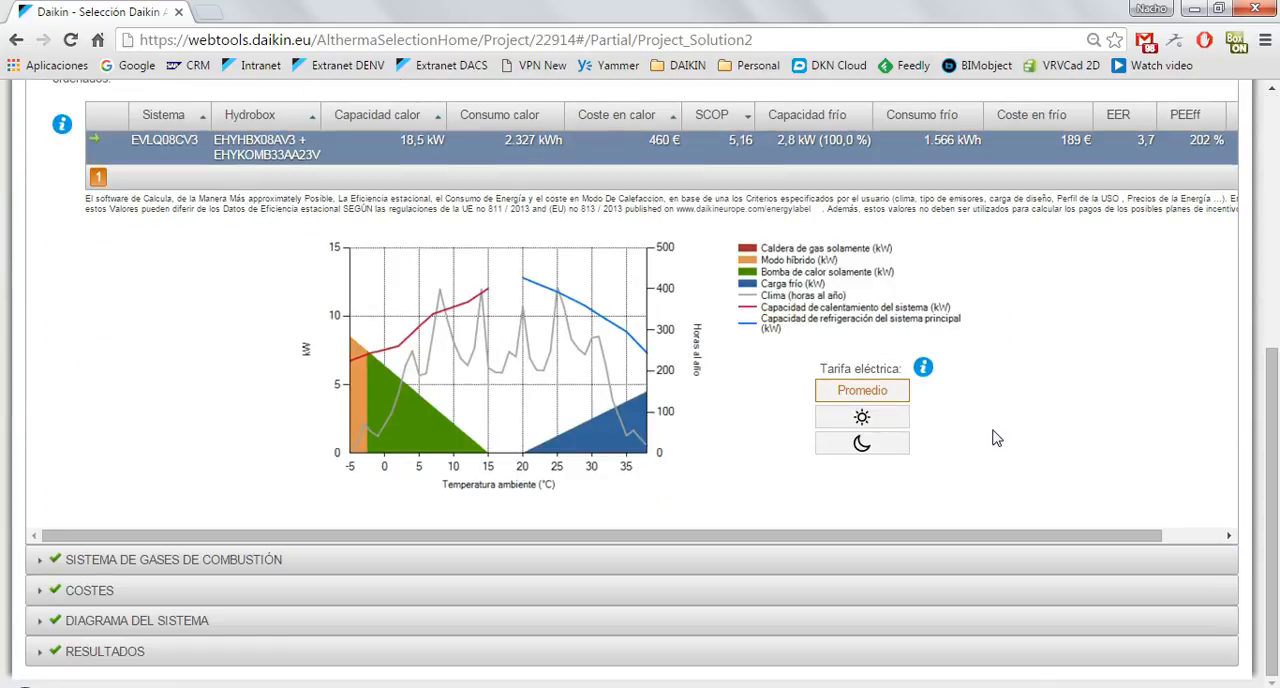
Compare Solución 1 and Solución 2 on annual consumption, CO₂ emissions, energy cost, seasonal efficiency and life-cycle cost.
{"action": "scroll", "coordinate": [990, 436], "scroll_direction": "up", "scroll_amount": 5}
{"action": "left_click", "coordinate": [990, 157]}
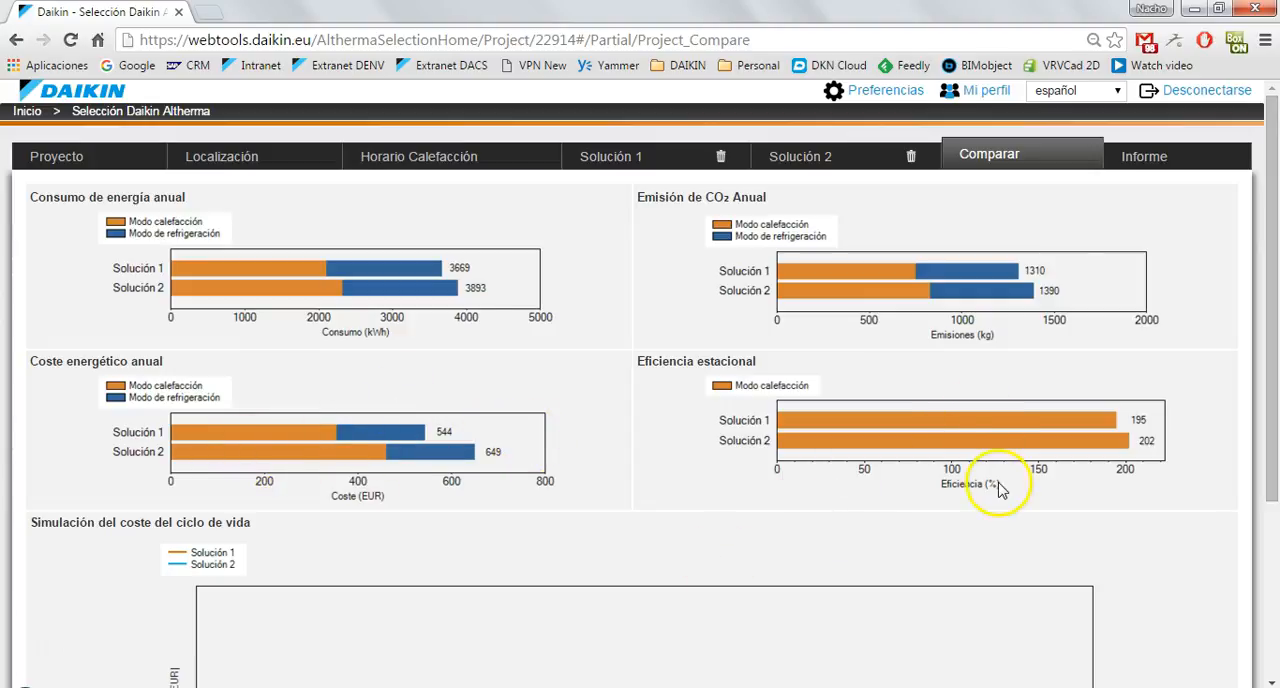
{"action": "scroll", "coordinate": [940, 527], "scroll_direction": "down", "scroll_amount": 1}
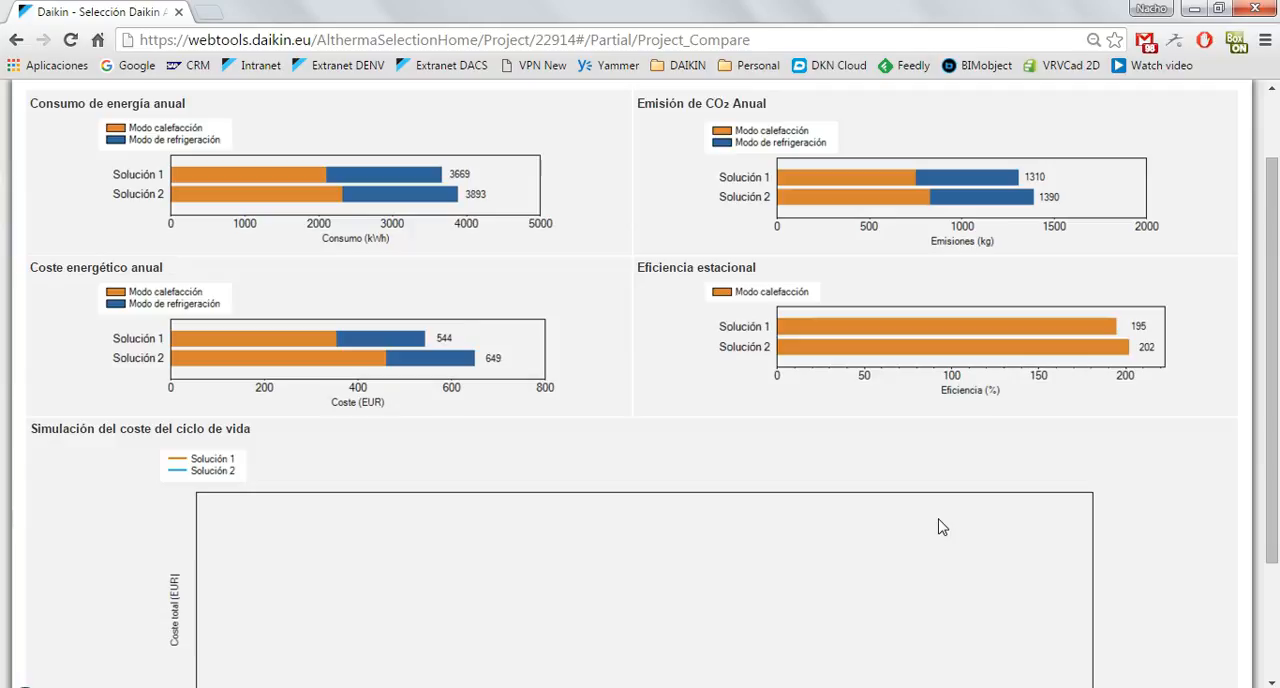
{"action": "scroll", "coordinate": [940, 527], "scroll_direction": "down", "scroll_amount": 2}
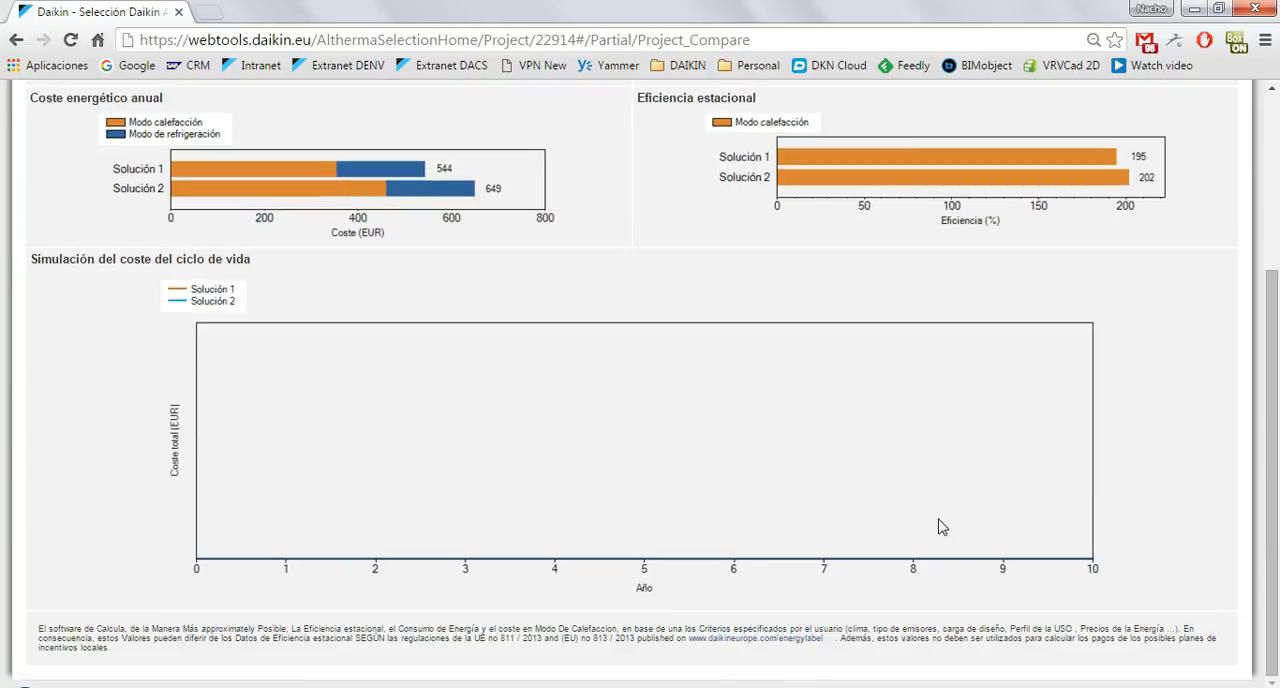
{"action": "scroll", "coordinate": [940, 527], "scroll_direction": "up", "scroll_amount": 3}
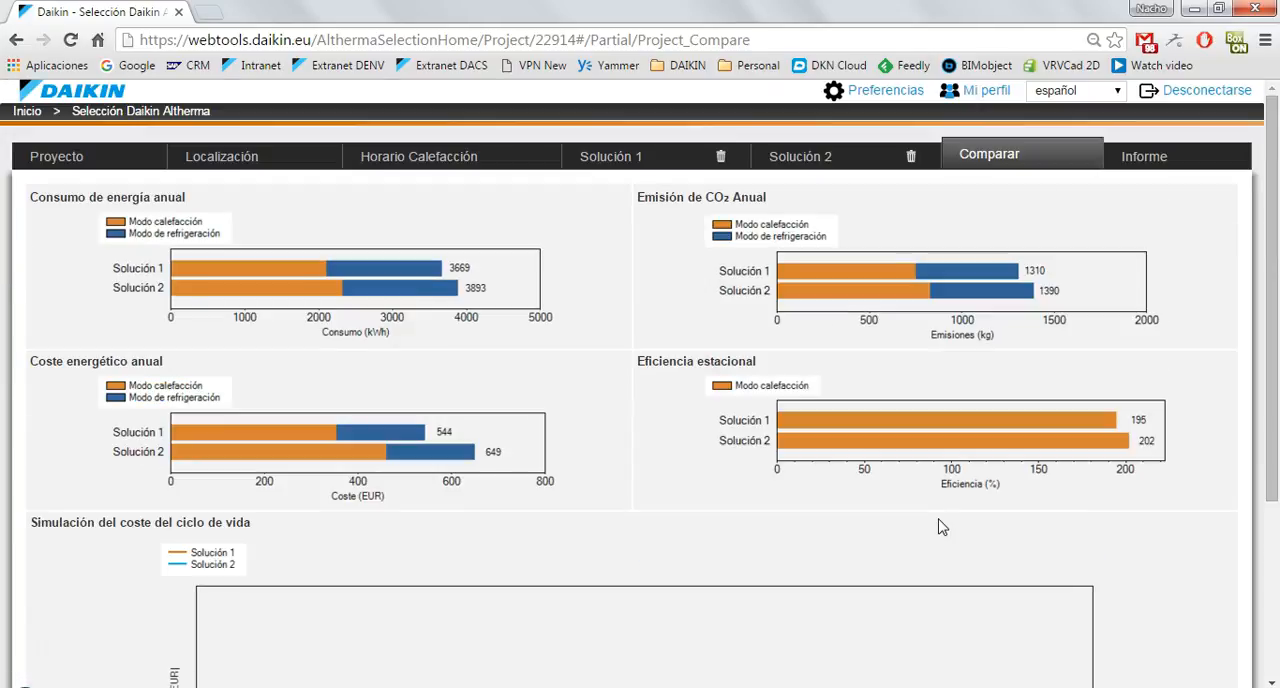